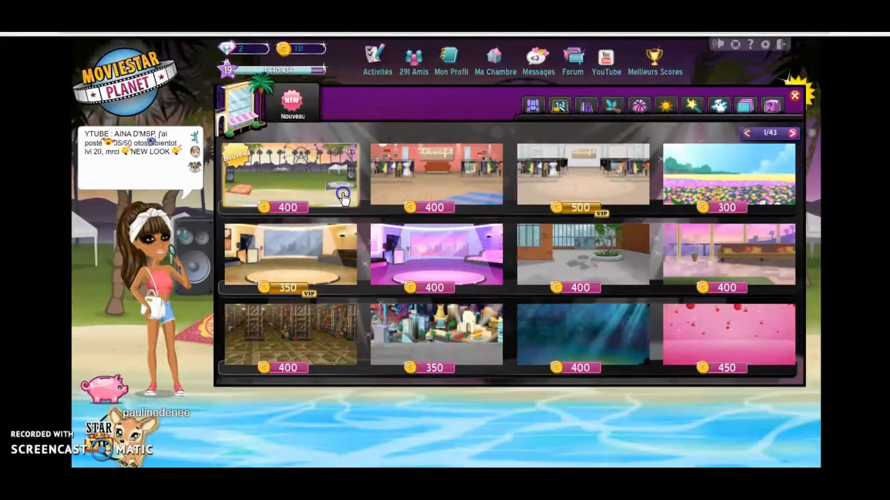
# - Browse the shop backgrounds to Thrift Store and capture its preview image with the Snipping Tool
pyautogui.click(343, 198)
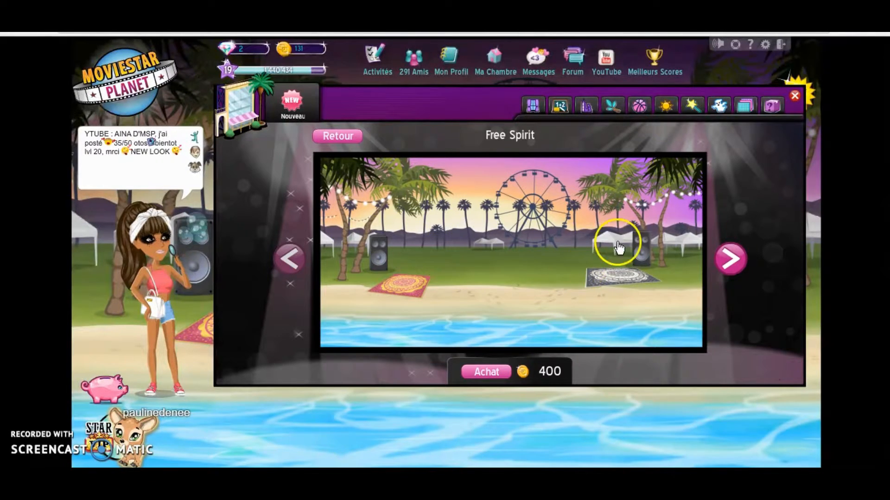
pyautogui.click(731, 261)
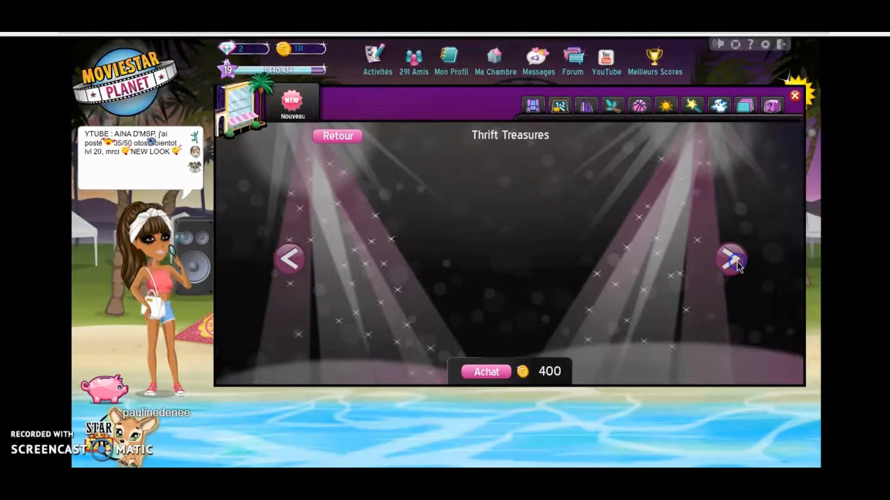
pyautogui.click(283, 459)
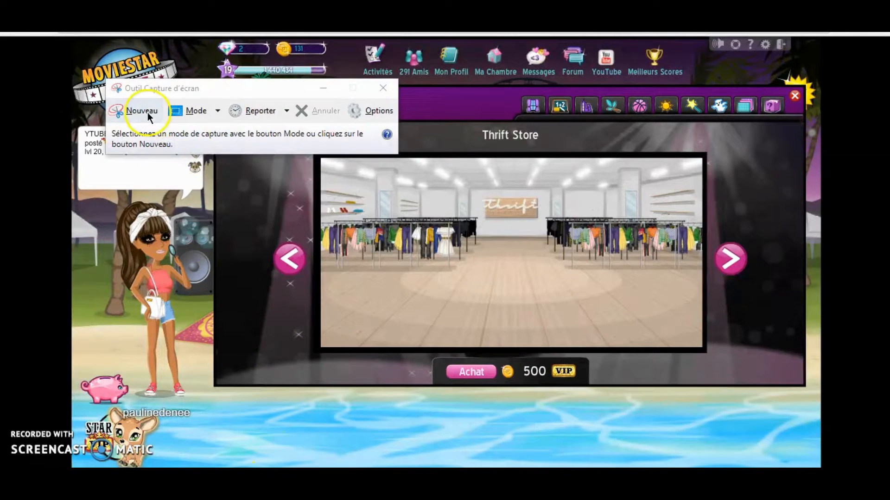
pyautogui.click(144, 111)
pyautogui.moveTo(324, 158); pyautogui.dragTo(703, 348)
pyautogui.click(761, 45)
pyautogui.click(575, 266)
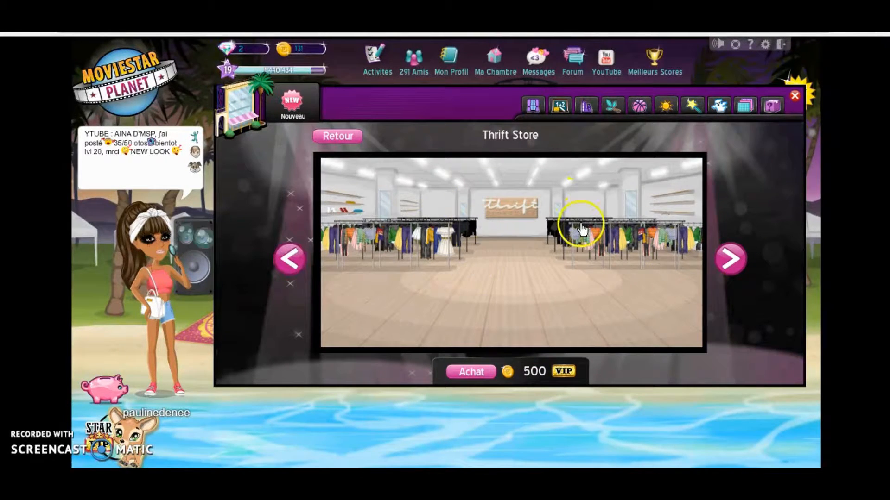
pyautogui.click(730, 258)
# - Open the private ArtBook "ytb" from the own ArtBooks in the Création area for editing
pyautogui.click(129, 98)
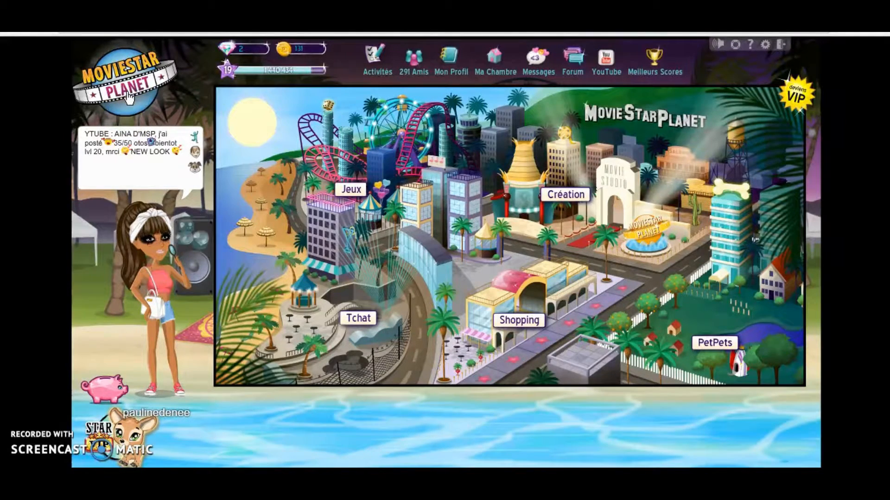
pyautogui.click(563, 197)
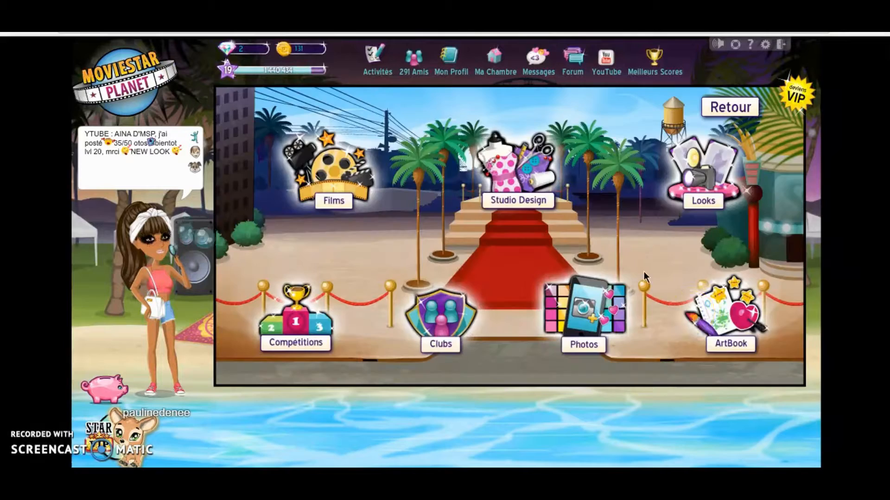
pyautogui.click(717, 332)
pyautogui.click(477, 123)
pyautogui.click(414, 107)
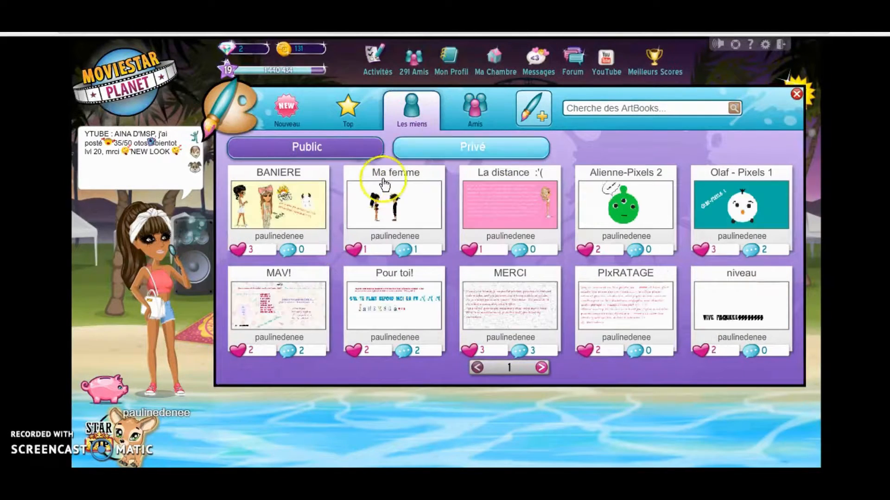
pyautogui.click(423, 144)
pyautogui.click(327, 192)
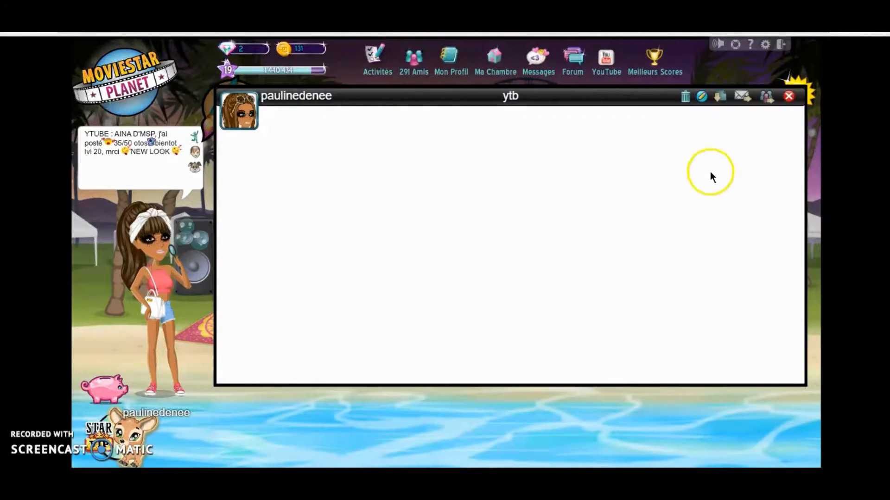
pyautogui.click(701, 97)
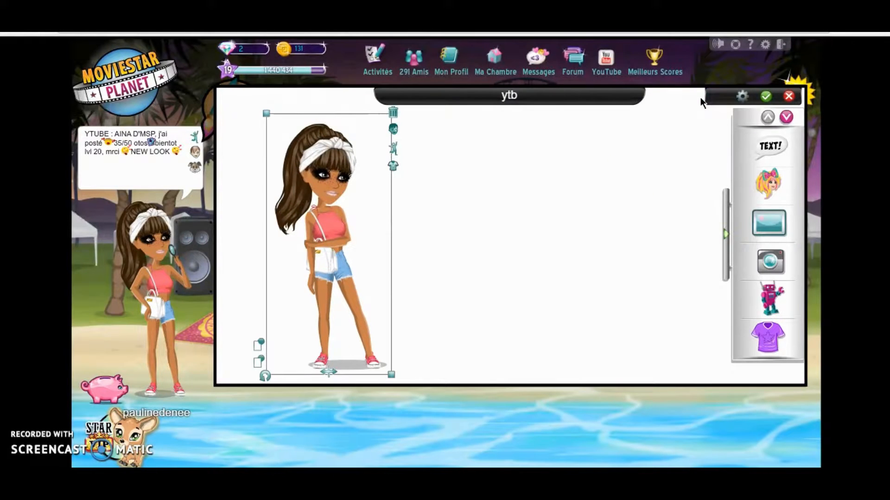
# - Insert a bright green square into the ytb ArtBook and enlarge it
pyautogui.click(787, 117)
pyautogui.click(770, 180)
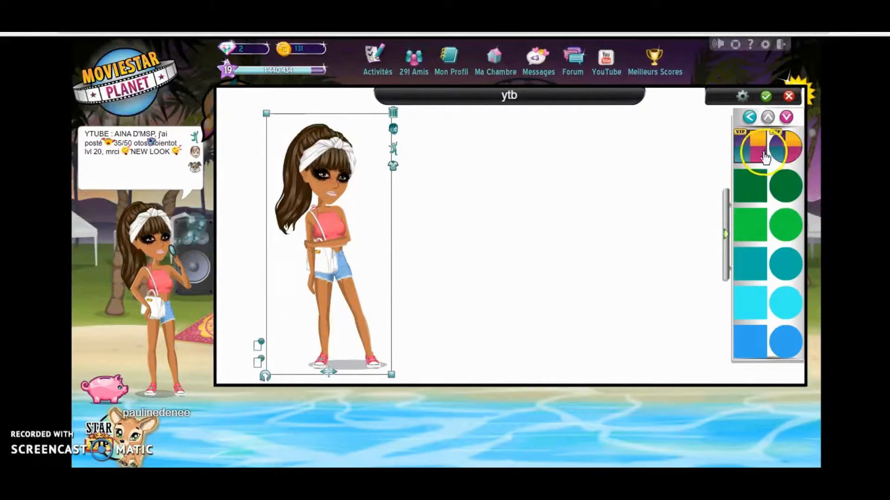
pyautogui.click(754, 223)
pyautogui.click(242, 364)
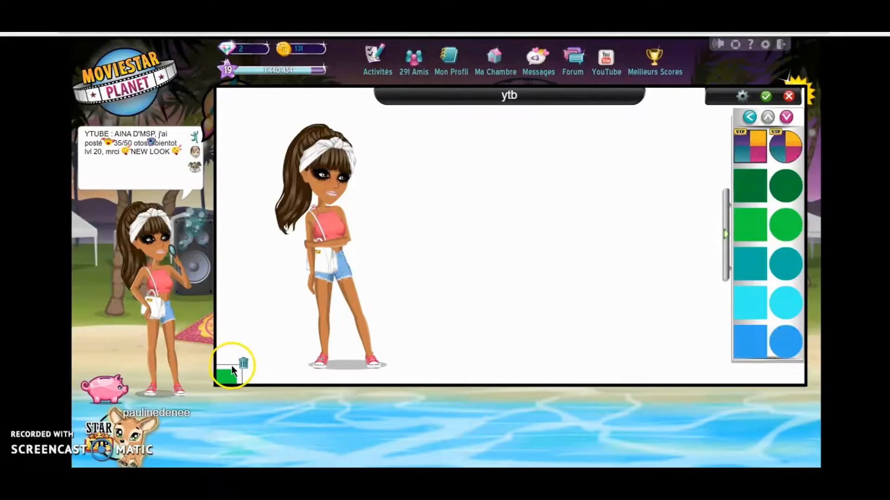
pyautogui.click(750, 222)
pyautogui.moveTo(749, 222); pyautogui.dragTo(193, 133)
pyautogui.moveTo(397, 158)
pyautogui.mouseDown()
pyautogui.moveTo(309, 154)
pyautogui.moveTo(397, 155)
pyautogui.mouseUp()
# - Move the avatar to the right side of the page and scale the green square to fill the page height beside it
pyautogui.moveTo(338, 160); pyautogui.dragTo(719, 162)
pyautogui.moveTo(565, 177); pyautogui.dragTo(426, 162)
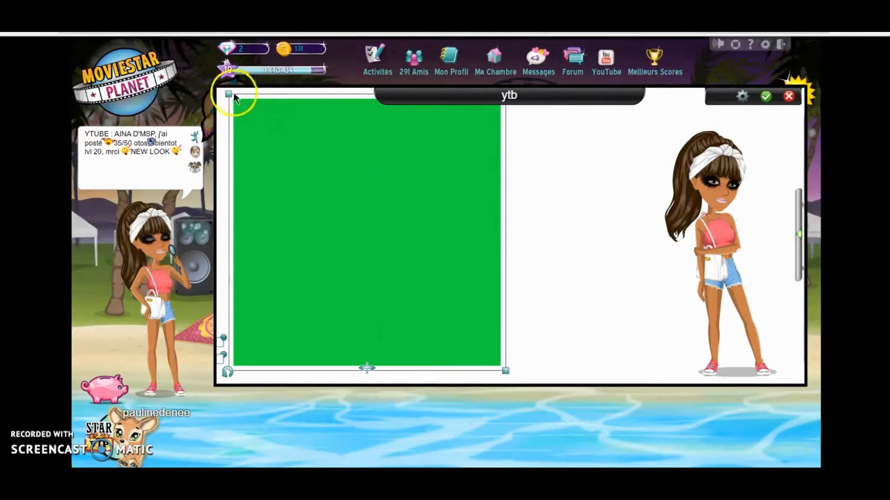
pyautogui.moveTo(229, 94); pyautogui.dragTo(178, 43)
pyautogui.moveTo(334, 164); pyautogui.dragTo(418, 198)
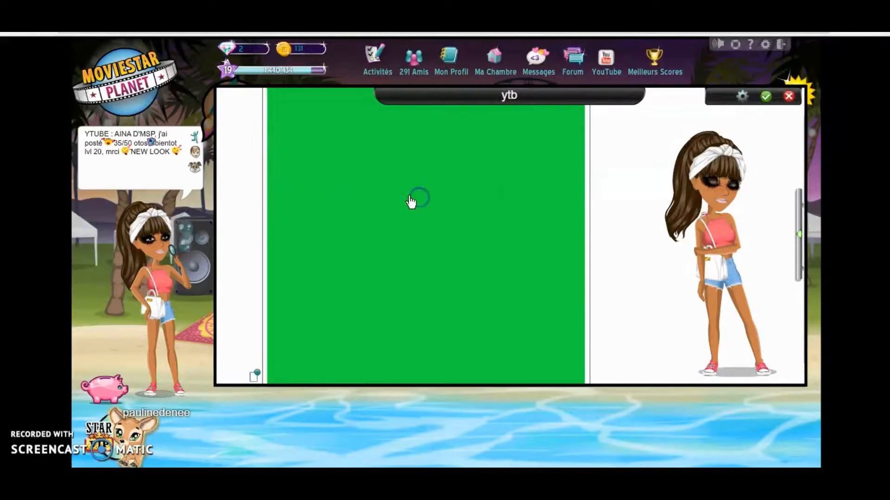
pyautogui.moveTo(714, 176); pyautogui.dragTo(674, 175)
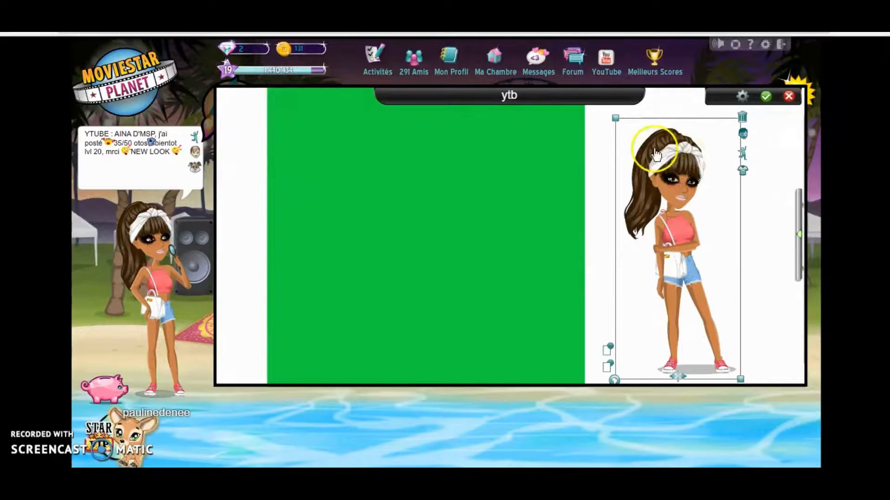
# - Save the ytb ArtBook, then reopen it for editing and reposition the avatar right of the green square
pyautogui.click(768, 97)
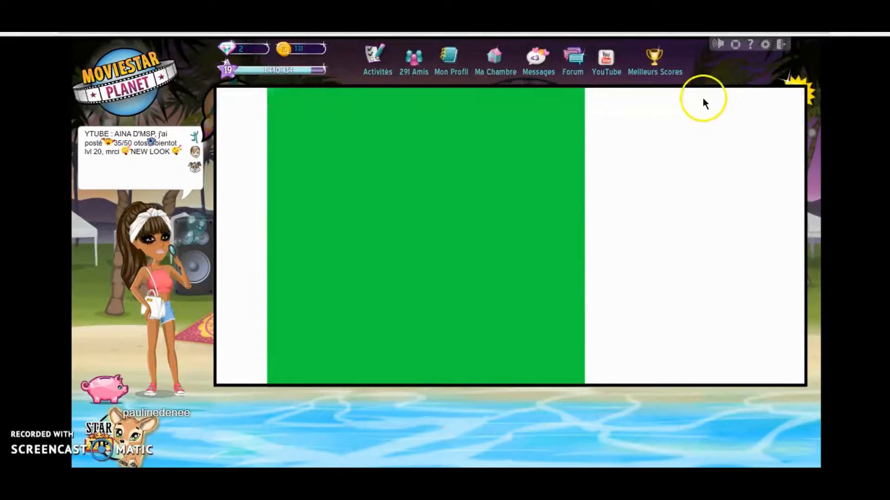
pyautogui.click(707, 96)
pyautogui.moveTo(699, 158); pyautogui.dragTo(508, 182)
pyautogui.moveTo(603, 168); pyautogui.dragTo(688, 167)
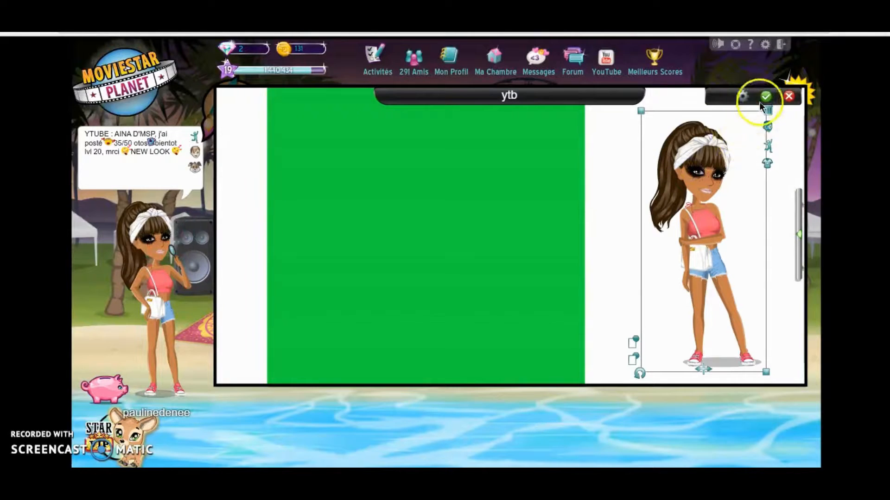
# - Add a second copy of the own avatar onto the green square plus a friend's avatar, and save the ArtBook
pyautogui.click(796, 202)
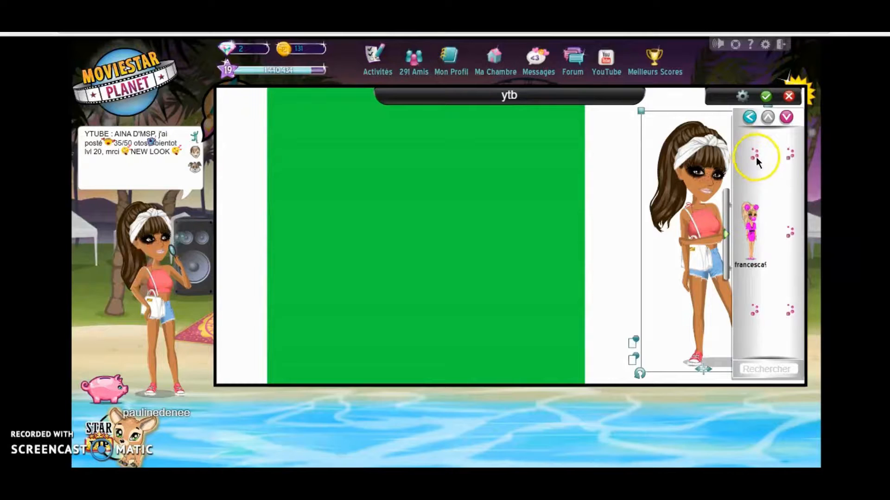
pyautogui.click(751, 155)
pyautogui.click(471, 148)
pyautogui.click(638, 268)
pyautogui.click(783, 229)
pyautogui.click(767, 95)
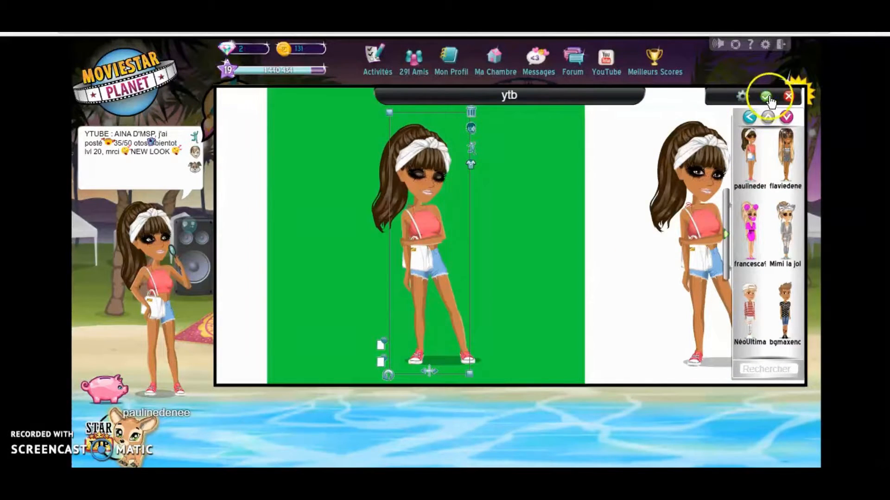
# - Switch to Wondershare Filmora, start its PC screen recorder and choose a custom (Personnaliser) capture area
pyautogui.click(46, 435)
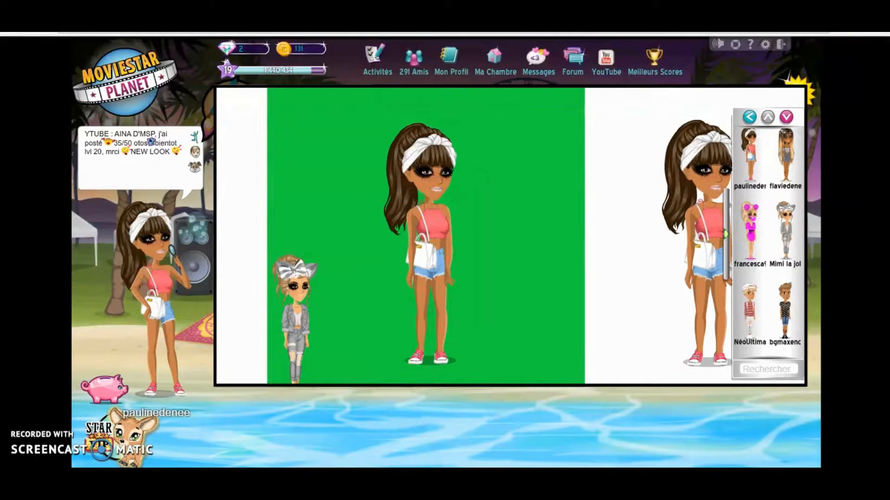
pyautogui.click(450, 454)
pyautogui.click(244, 49)
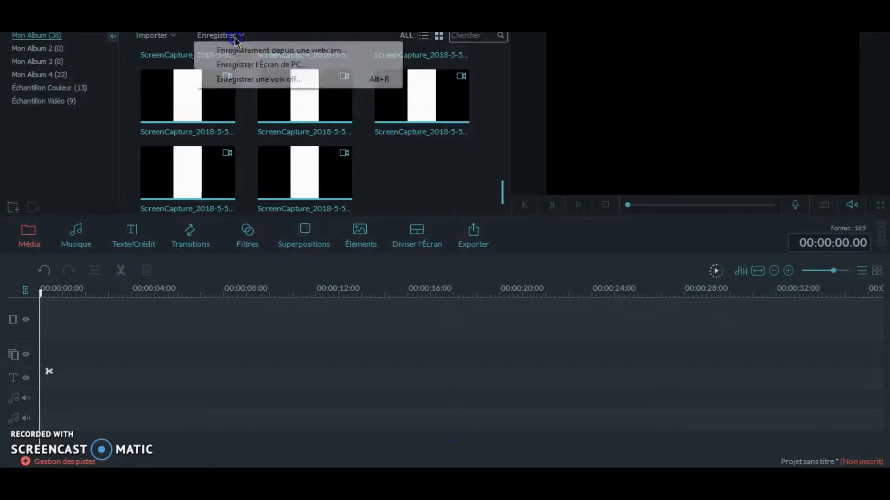
pyautogui.click(248, 63)
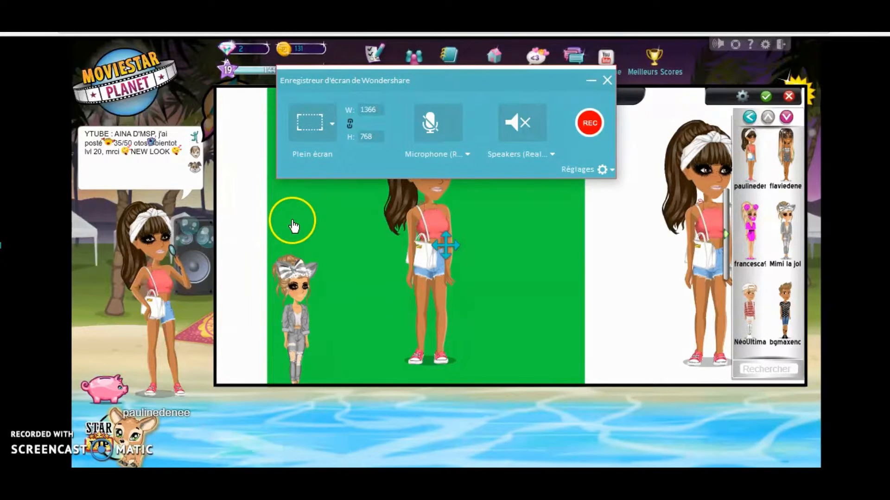
pyautogui.click(332, 123)
pyautogui.click(342, 166)
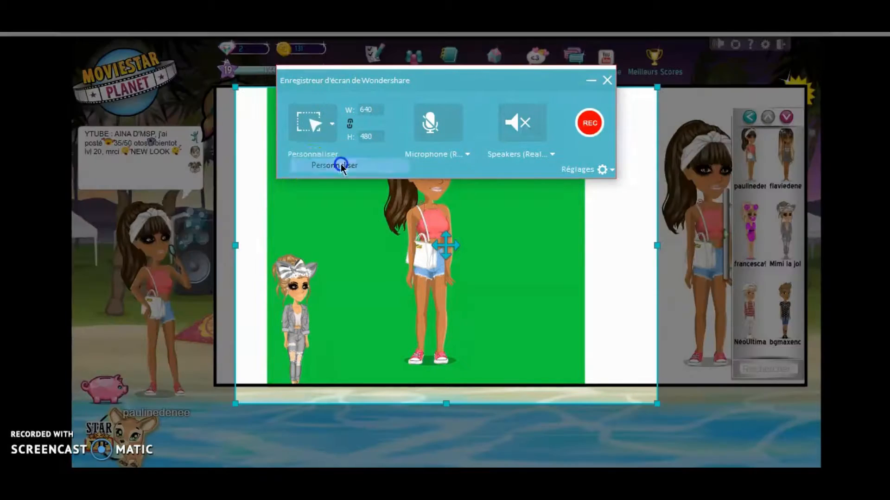
# - Fit the capture area to 178 × 407 around the avatar on the green square
pyautogui.moveTo(234, 246); pyautogui.dragTo(371, 245)
pyautogui.moveTo(459, 77); pyautogui.dragTo(206, 54)
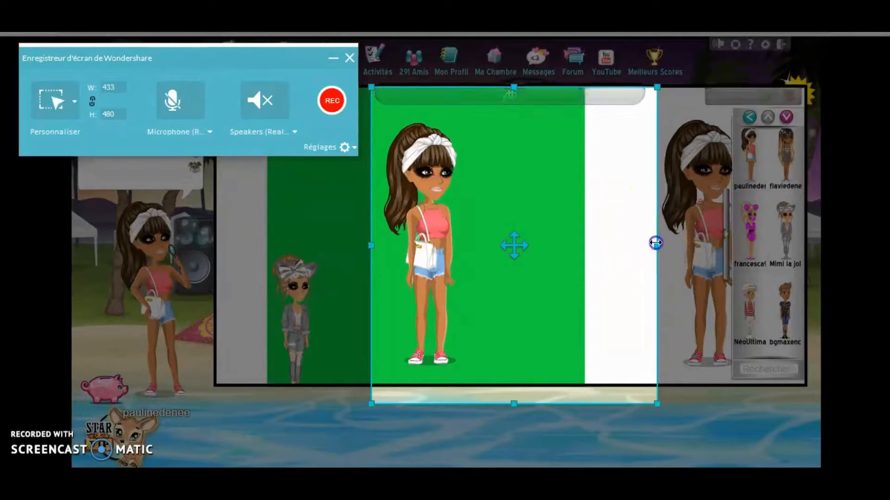
pyautogui.moveTo(655, 242); pyautogui.dragTo(489, 242)
pyautogui.moveTo(430, 403); pyautogui.dragTo(431, 380)
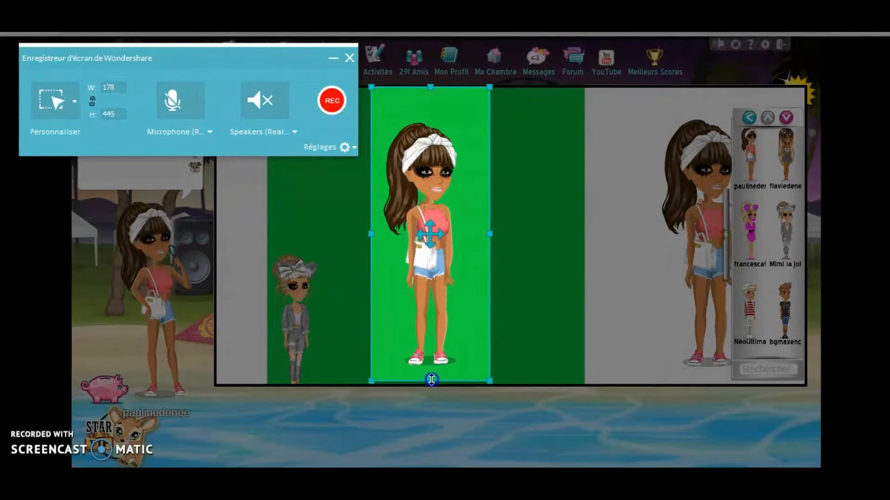
pyautogui.moveTo(430, 87); pyautogui.dragTo(431, 110)
# - Leave ArtBook editing and record the capture area while closing and reopening the ytb ArtBook
pyautogui.click(789, 97)
pyautogui.click(482, 267)
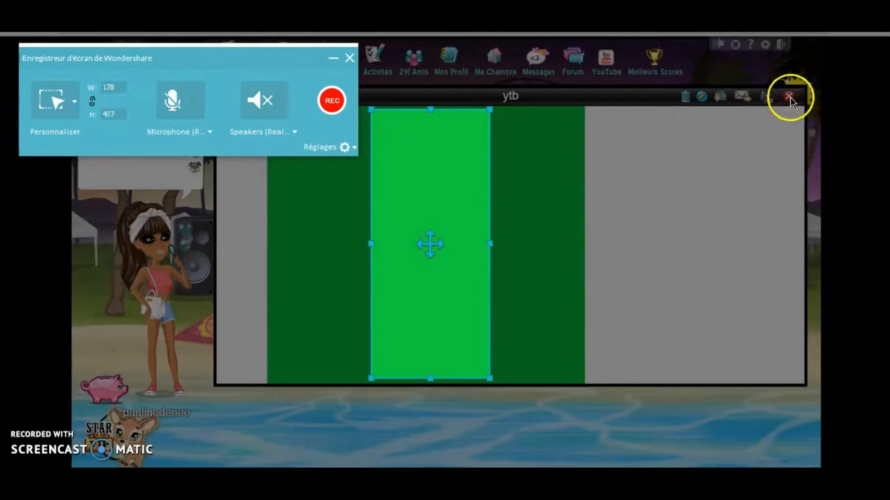
pyautogui.click(332, 101)
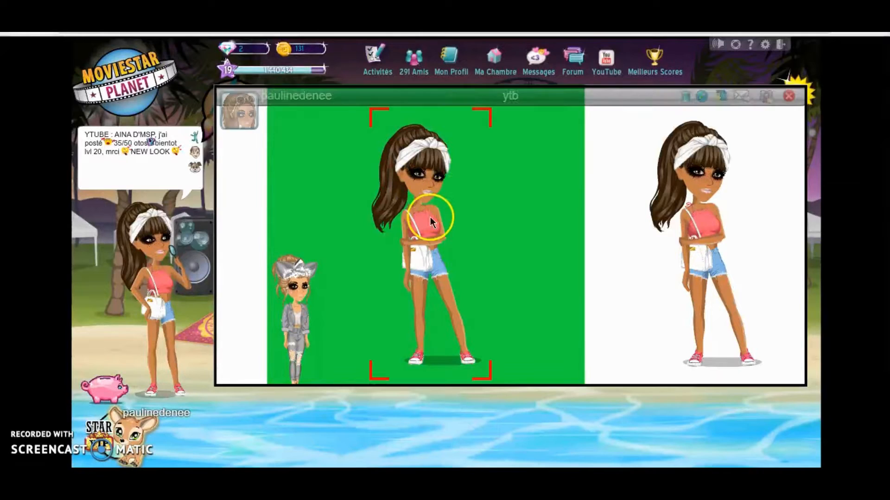
pyautogui.click(787, 97)
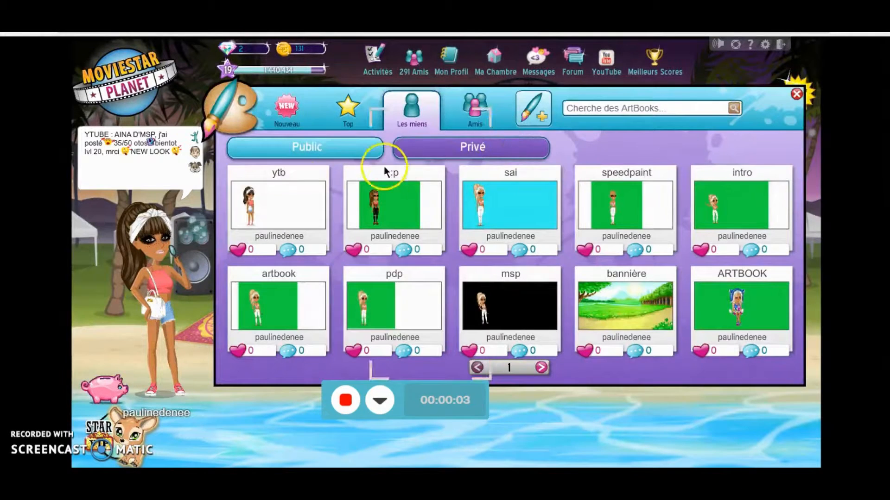
pyautogui.click(251, 169)
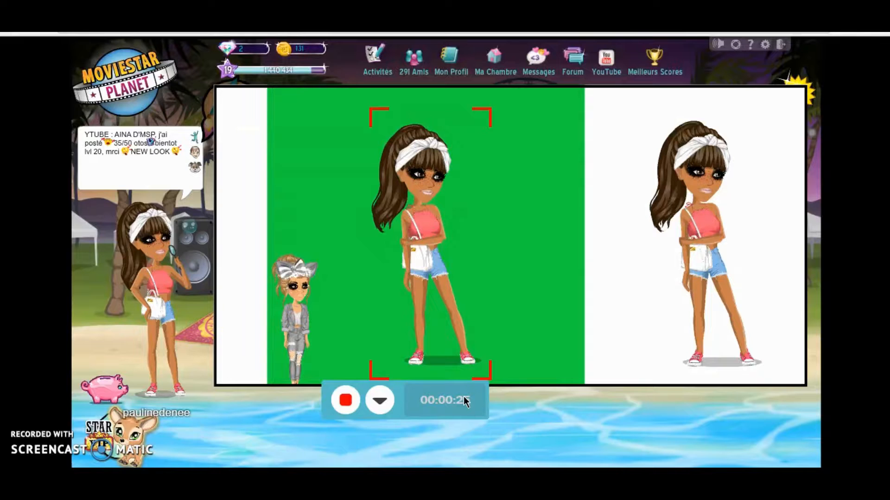
pyautogui.click(345, 403)
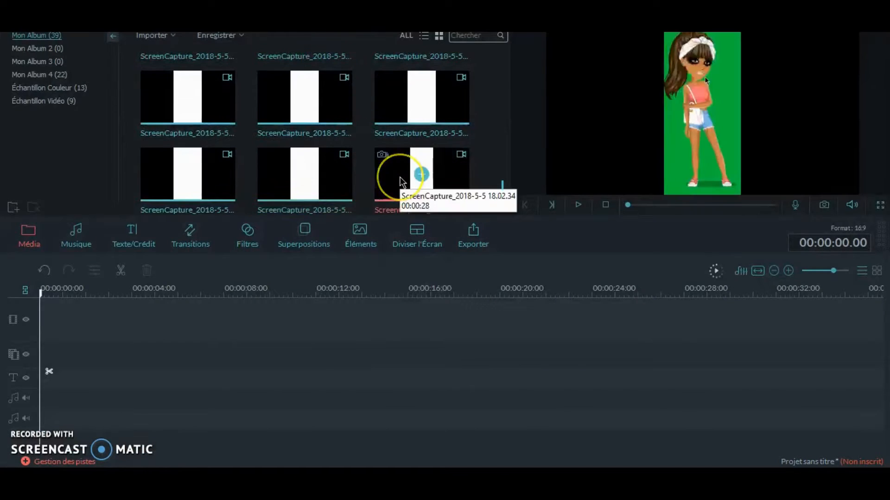
# - Place the new recording ScreenCapture_2018-5-5 18.02.34 at the start of the video track
pyautogui.click(401, 180)
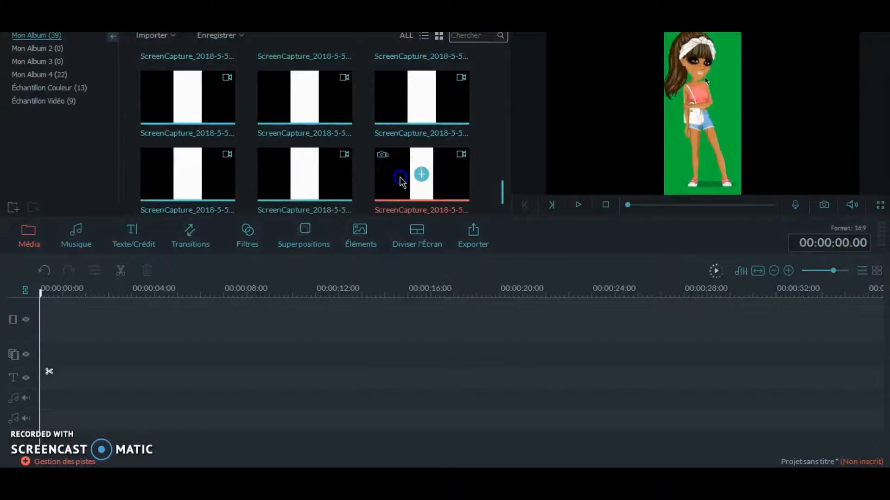
pyautogui.click(324, 186)
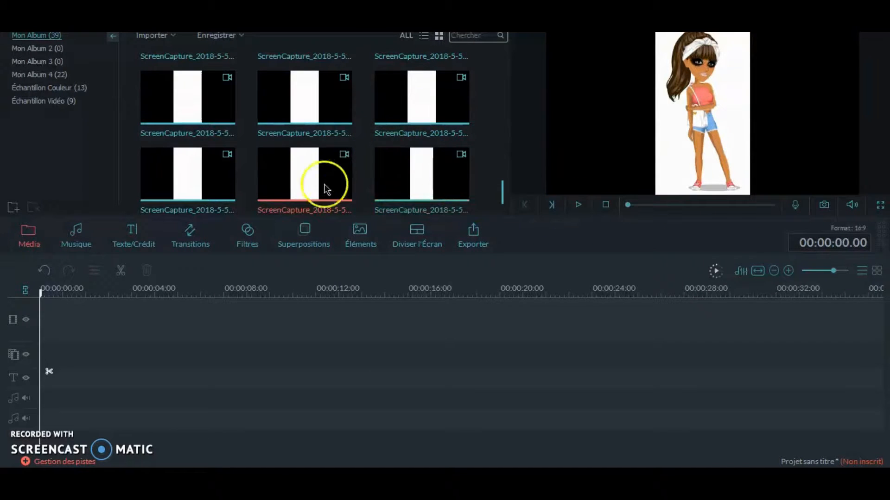
pyautogui.click(458, 199)
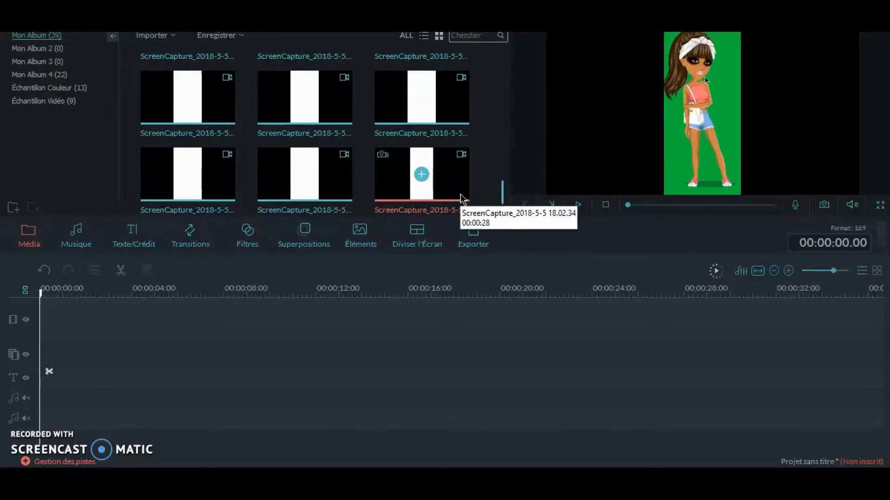
pyautogui.moveTo(457, 199); pyautogui.dragTo(103, 336)
# - Preview the recording and trim its beginning up to 00:00:13.15, just before the avatar's animation frames
pyautogui.click(578, 204)
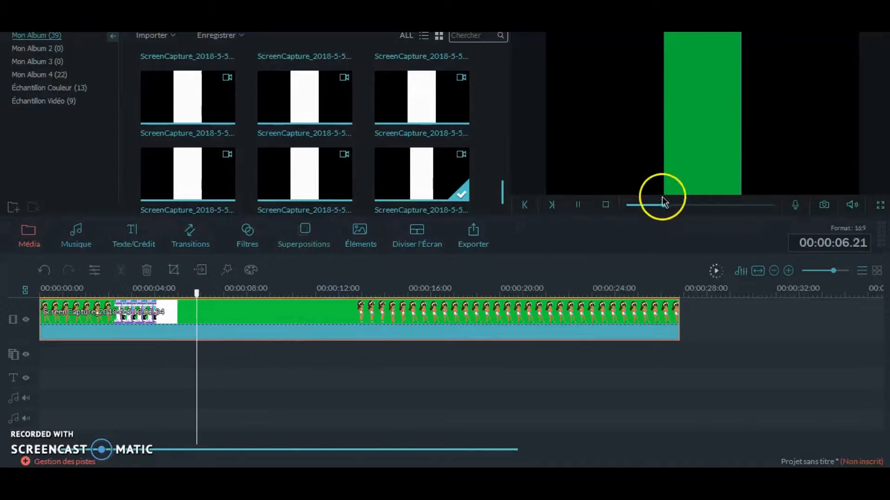
pyautogui.click(577, 209)
pyautogui.moveTo(413, 292); pyautogui.dragTo(358, 291)
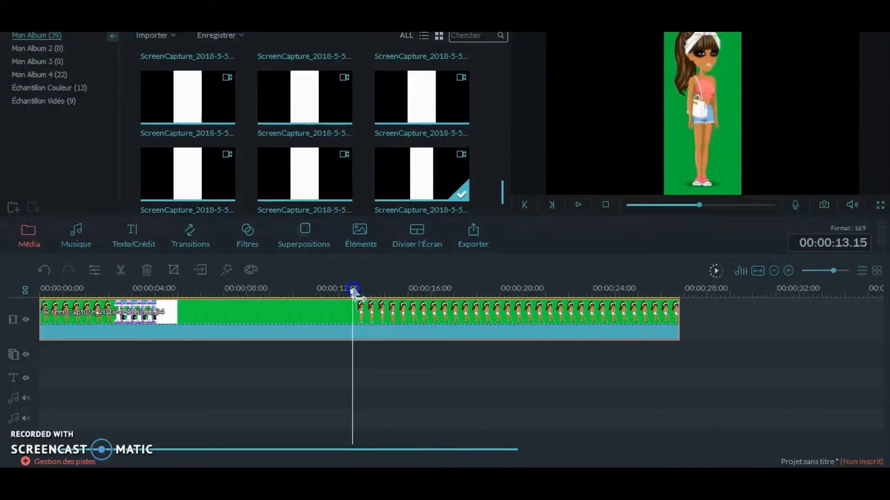
pyautogui.moveTo(41, 322); pyautogui.dragTo(353, 313)
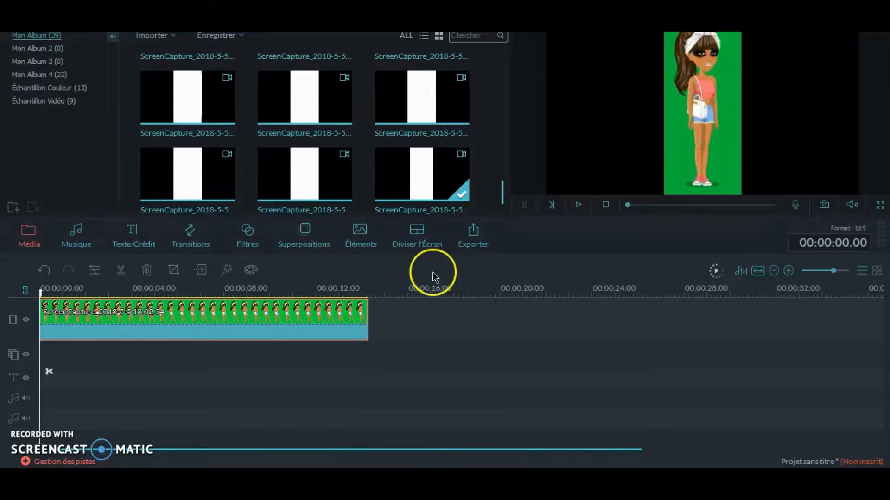
# - Play back the trimmed recording on the timeline to check the avatar's animation
pyautogui.click(578, 209)
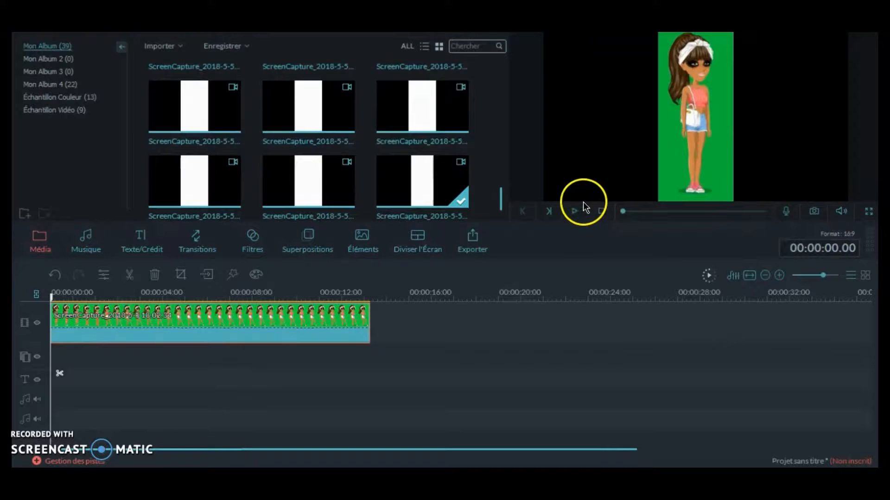
pyautogui.click(575, 214)
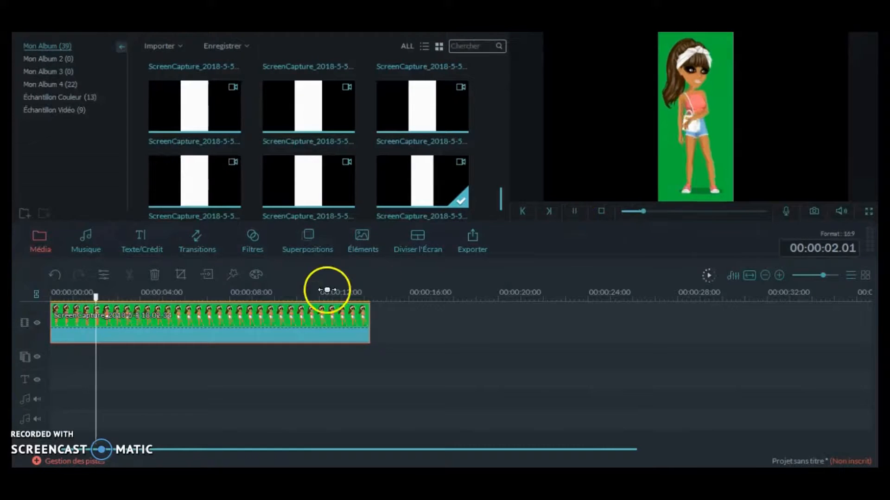
pyautogui.rightClick(317, 317)
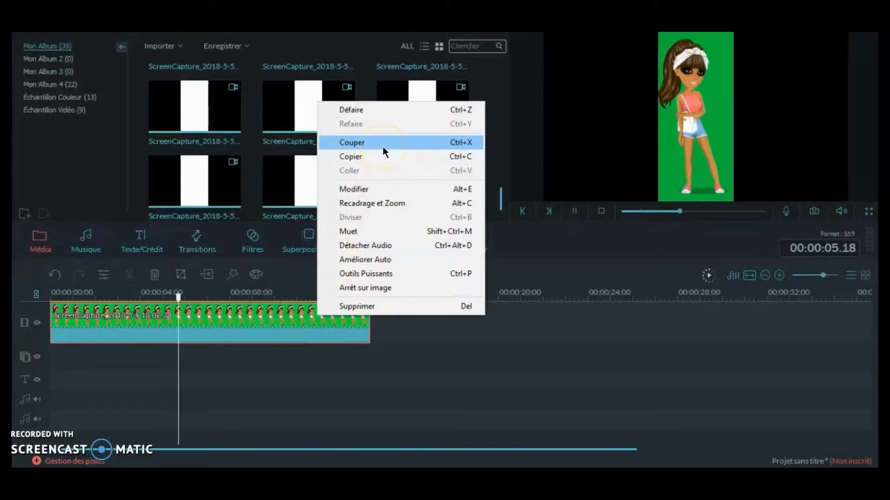
pyautogui.click(699, 89)
# - Try to swap the trimmed clip for the full-length recording on the timeline, and undo the change
pyautogui.moveTo(176, 358)
pyautogui.mouseDown()
pyautogui.moveTo(200, 358)
pyautogui.moveTo(176, 358)
pyautogui.mouseUp()
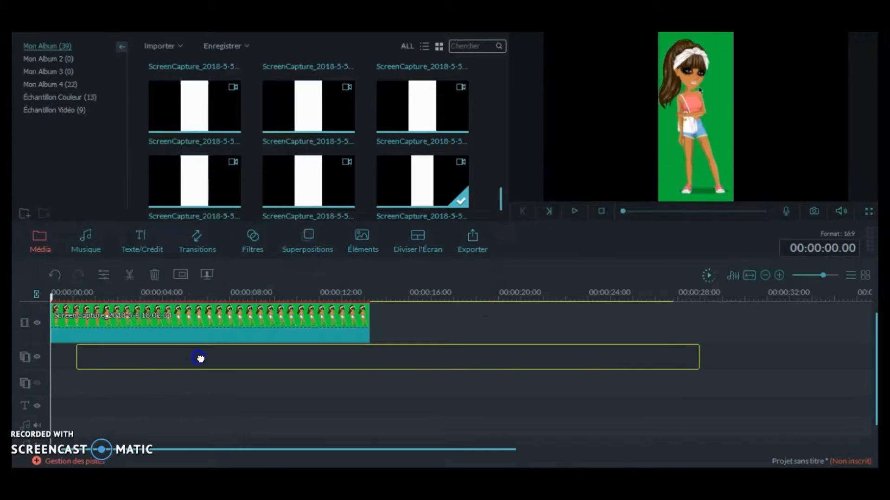
pyautogui.rightClick(78, 339)
pyautogui.click(168, 354)
pyautogui.click(211, 322)
pyautogui.rightClick(213, 323)
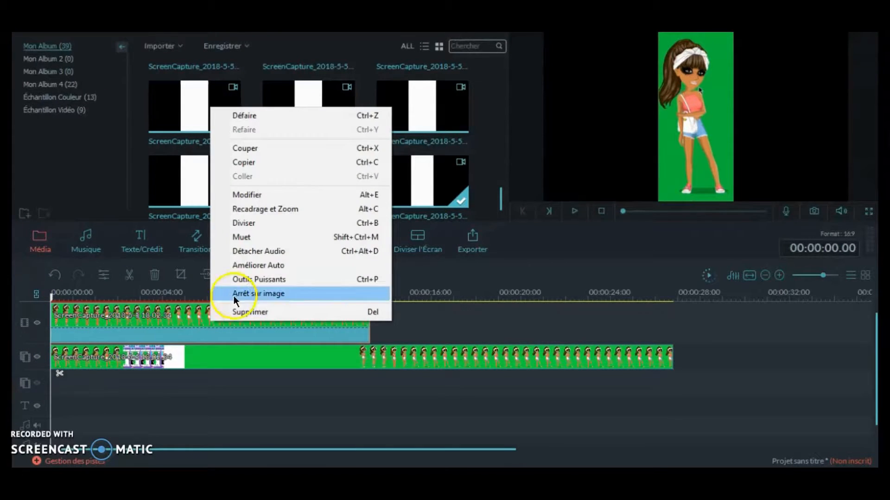
pyautogui.click(254, 311)
pyautogui.moveTo(420, 181); pyautogui.dragTo(79, 322)
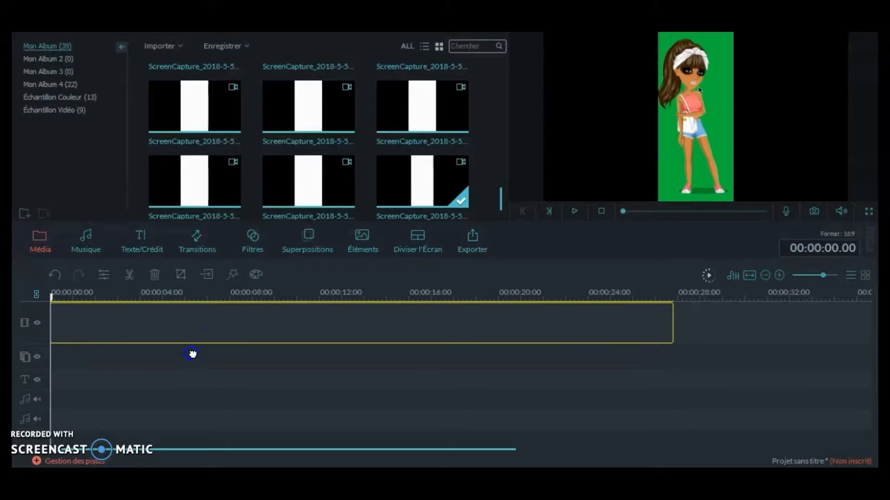
pyautogui.click(60, 274)
# - Move the trimmed avatar clip to the picture-in-picture track and enable green-screen chroma key transparency on it
pyautogui.moveTo(390, 208); pyautogui.dragTo(61, 357)
pyautogui.rightClick(62, 357)
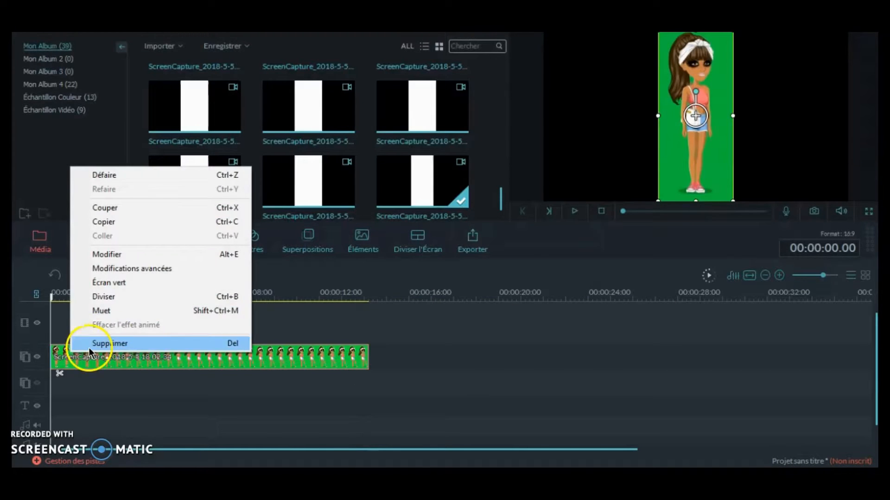
pyautogui.click(133, 292)
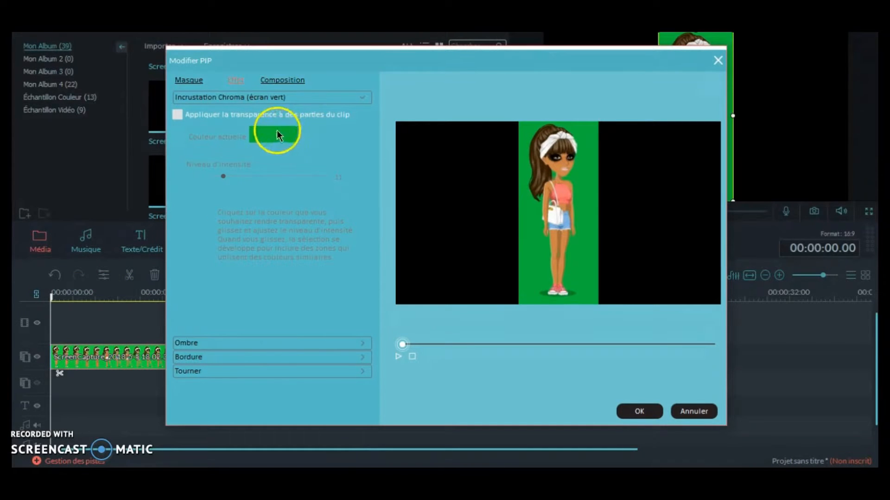
pyautogui.click(234, 117)
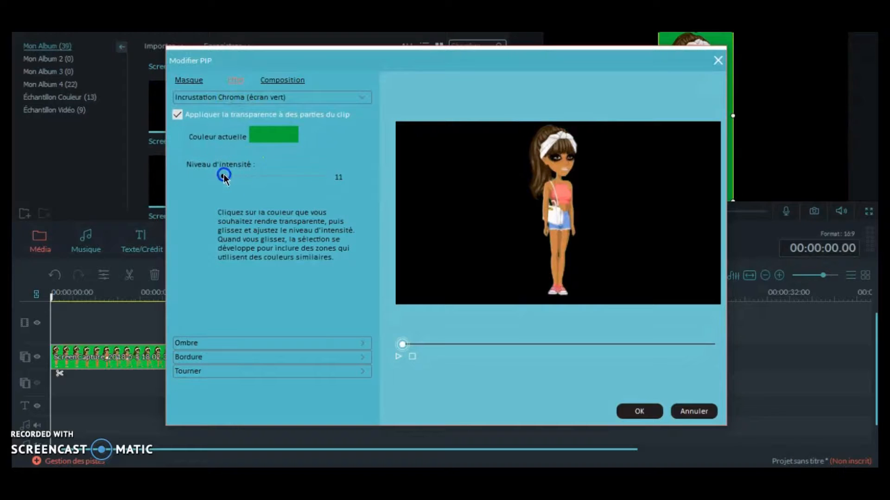
# - Compare chroma key intensity levels on the avatar clip and apply an intensity of 84
pyautogui.moveTo(307, 179); pyautogui.dragTo(93, 189)
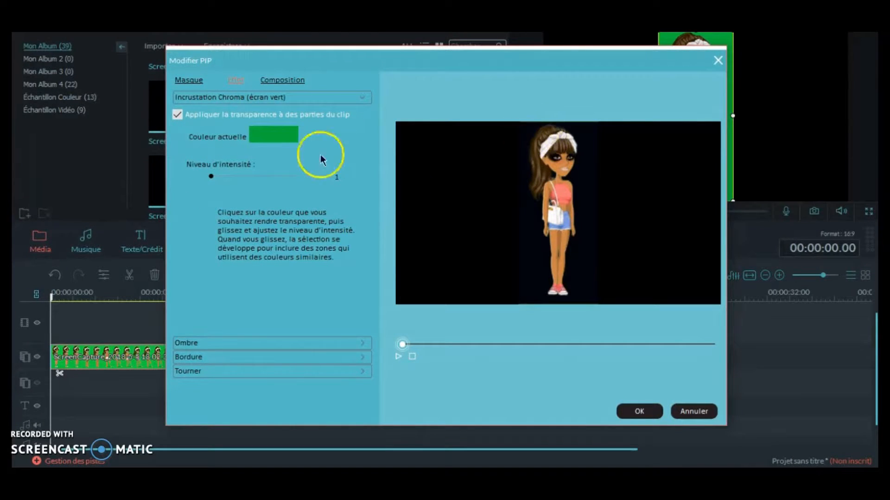
pyautogui.moveTo(211, 178); pyautogui.dragTo(434, 176)
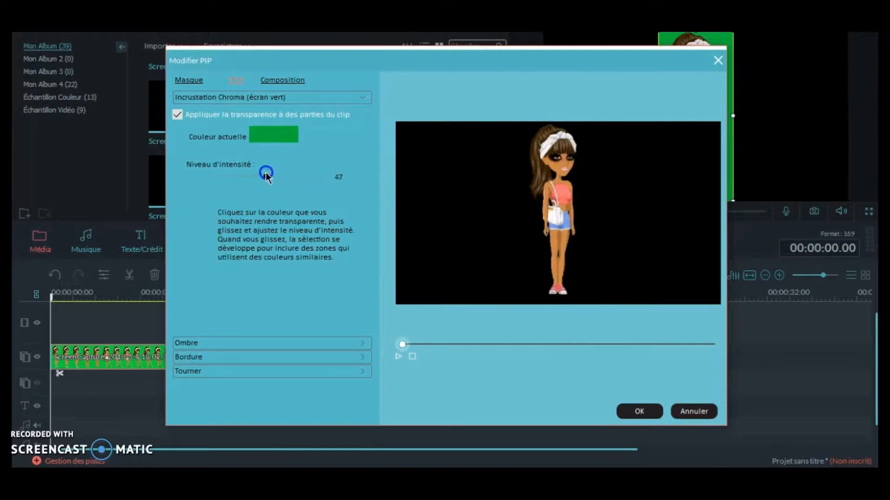
pyautogui.moveTo(266, 178); pyautogui.dragTo(332, 169)
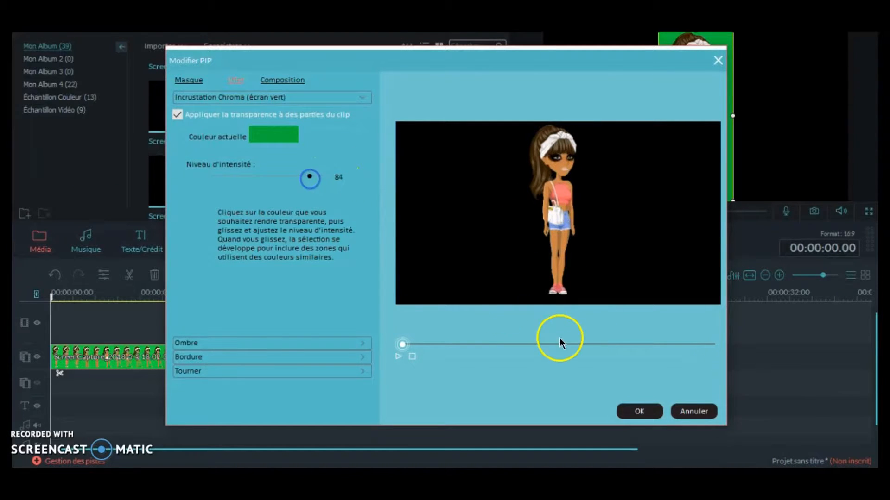
pyautogui.click(641, 410)
# - Reposition the avatar overlay near the left edge of the video frame and play back the keyed clip
pyautogui.click(675, 159)
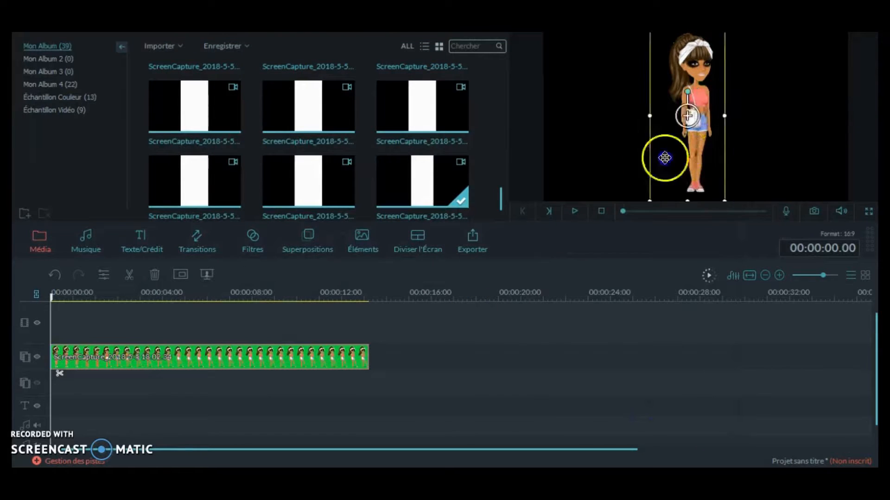
pyautogui.moveTo(694, 181); pyautogui.dragTo(601, 180)
pyautogui.click(576, 211)
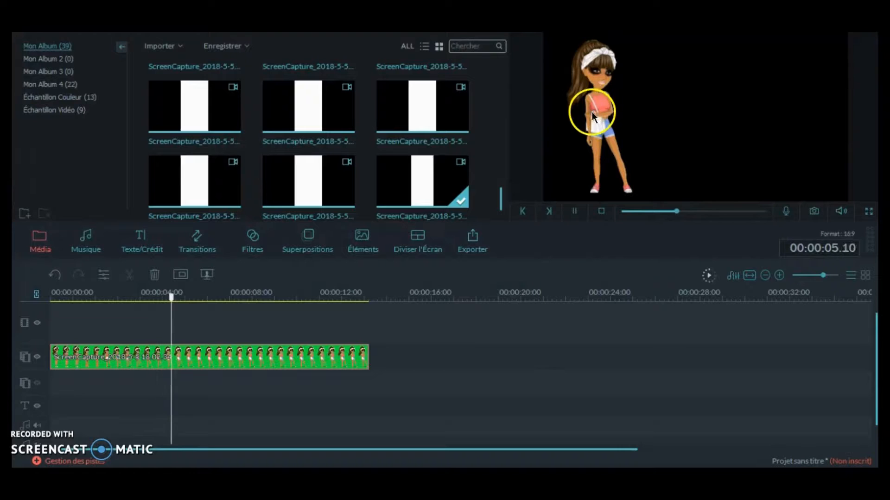
pyautogui.click(574, 211)
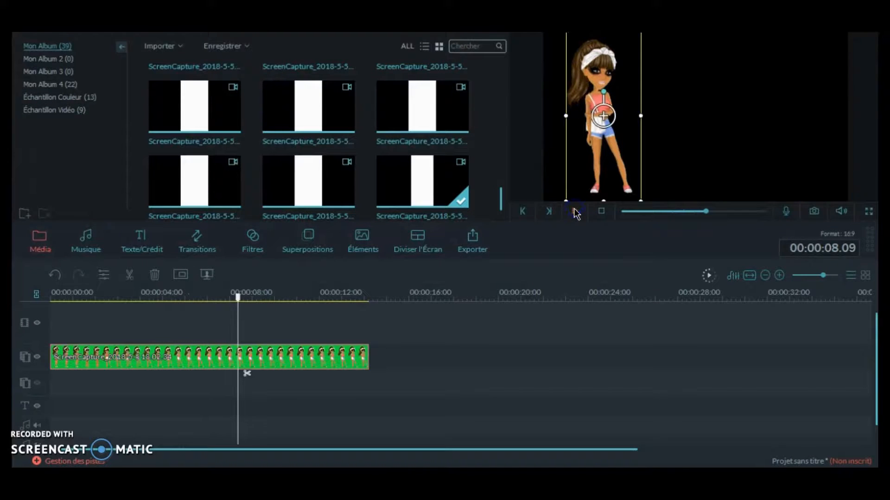
# - Switch to Pixlr Editor in the browser, open the msp image from the capture folder and enlarge its window
pyautogui.moveTo(181, 477)
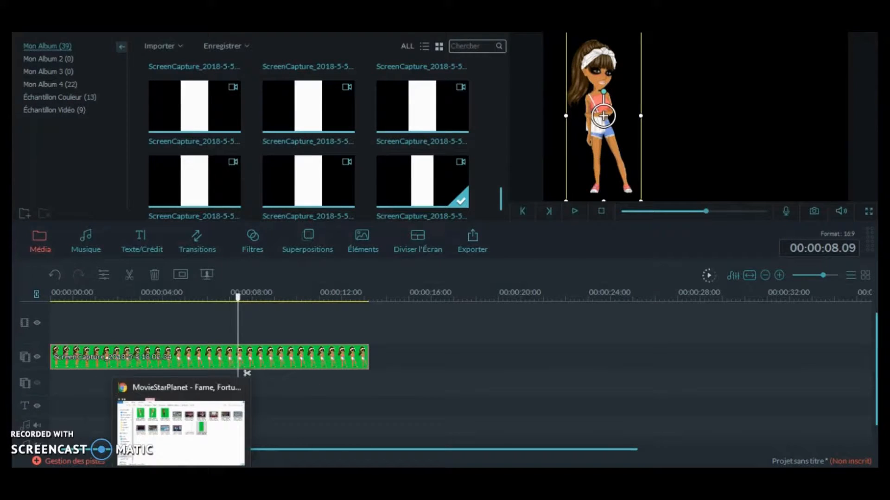
pyautogui.click(150, 477)
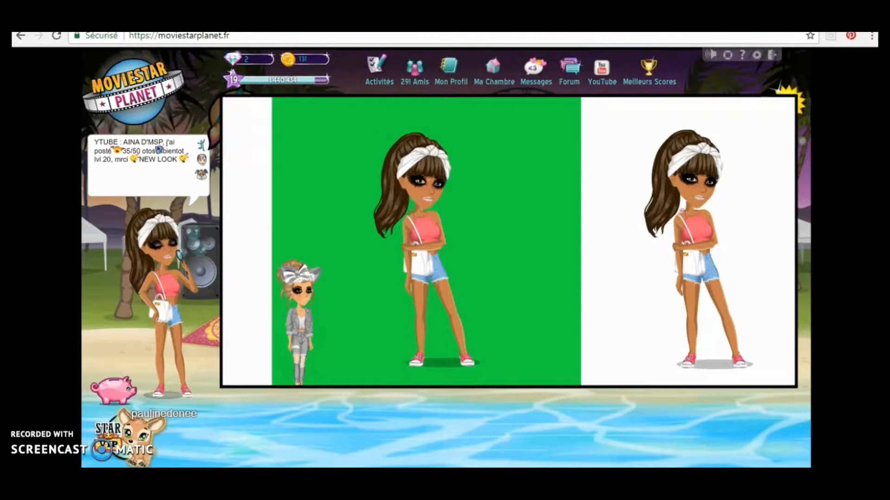
pyautogui.hotkey('alt', 'Tab')
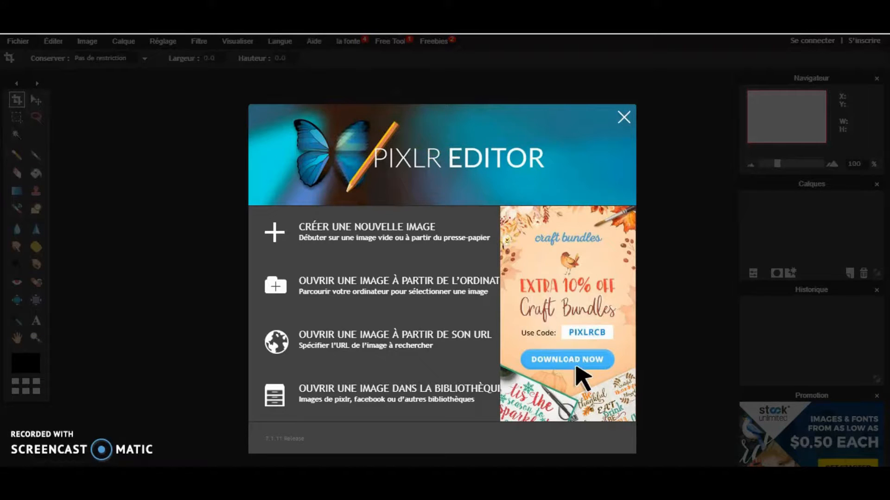
pyautogui.click(431, 286)
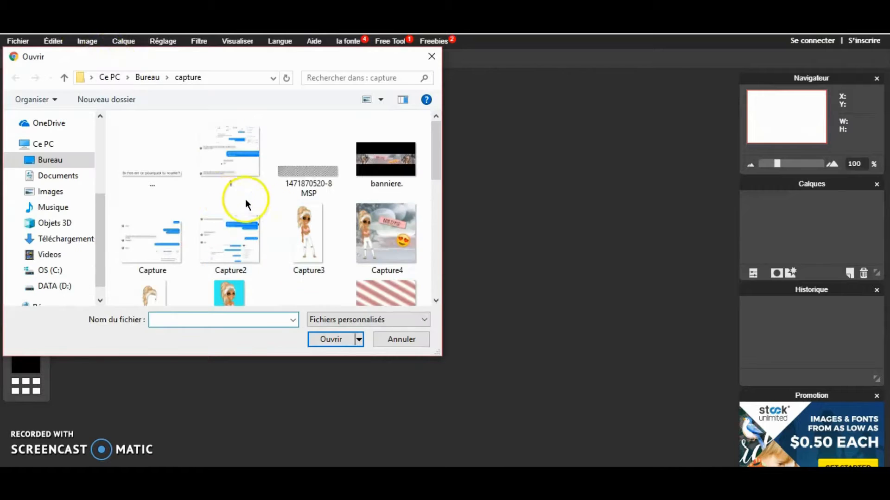
pyautogui.moveTo(435, 169); pyautogui.dragTo(438, 295)
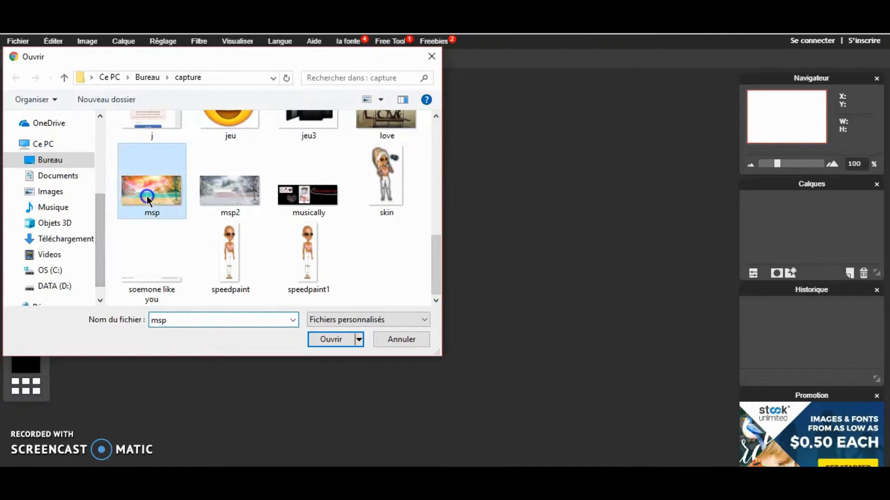
pyautogui.doubleClick(146, 196)
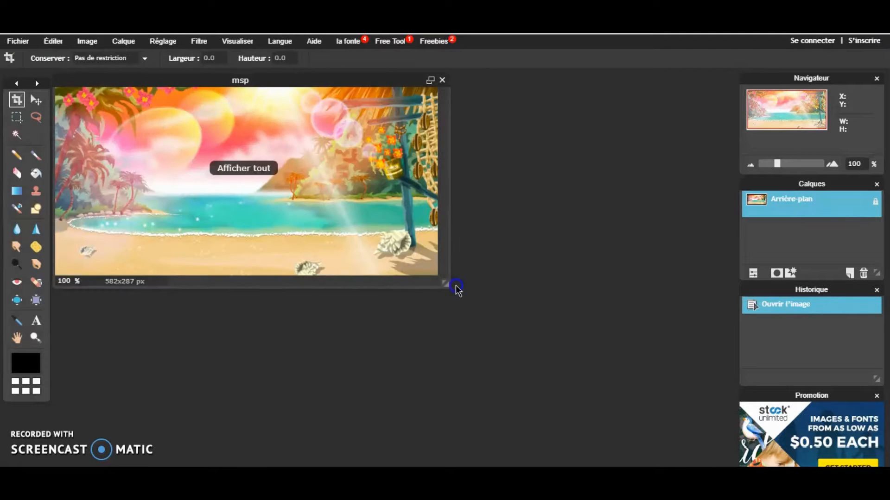
pyautogui.moveTo(445, 285); pyautogui.dragTo(570, 410)
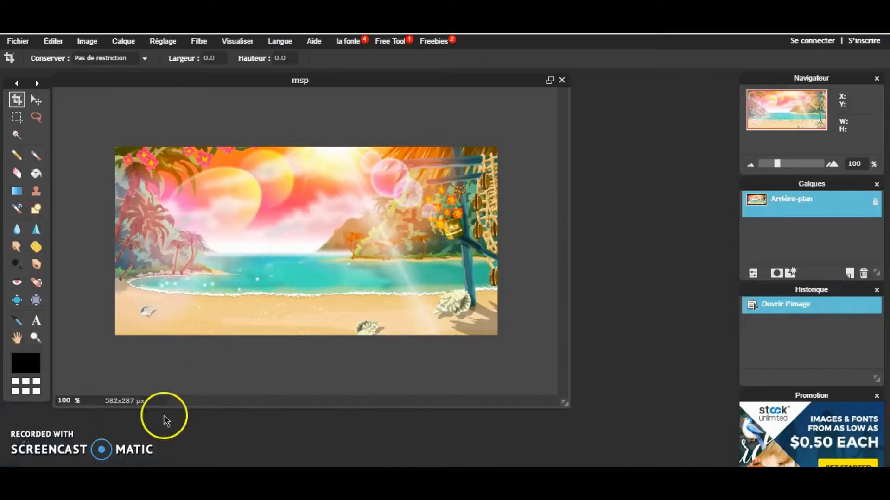
# - Try a hue of -32 and saturation of -57 on the msp background, and reset both values to 0
pyautogui.click(162, 40)
pyautogui.click(176, 69)
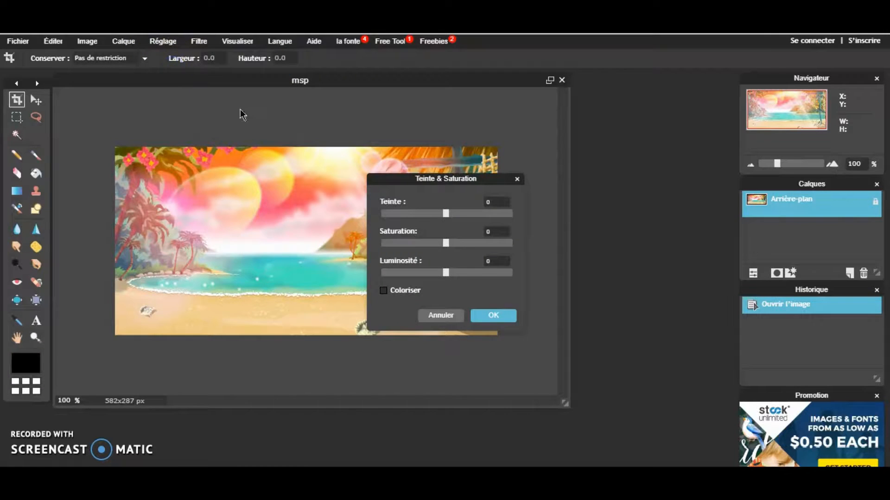
pyautogui.moveTo(445, 220); pyautogui.dragTo(408, 243)
pyautogui.moveTo(446, 280)
pyautogui.mouseDown()
pyautogui.moveTo(357, 272)
pyautogui.moveTo(527, 272)
pyautogui.moveTo(442, 282)
pyautogui.mouseUp()
pyautogui.click(502, 264)
pyautogui.press('BackSpace')
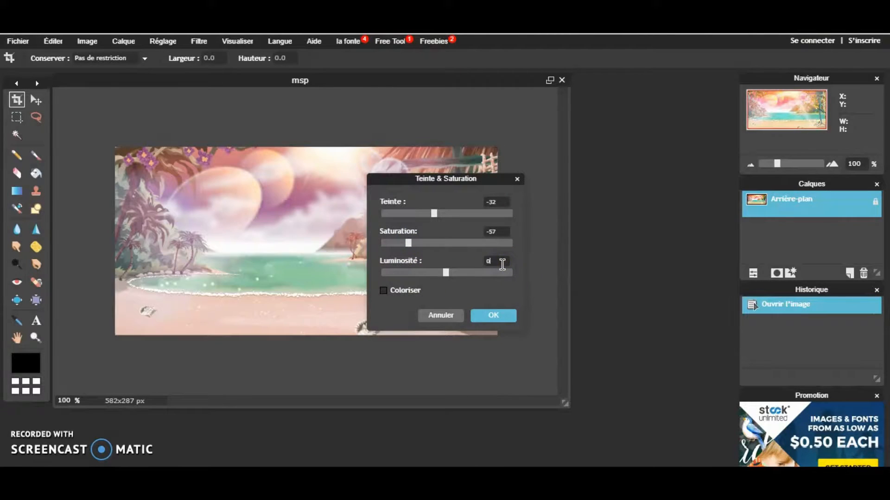
pyautogui.write('0')
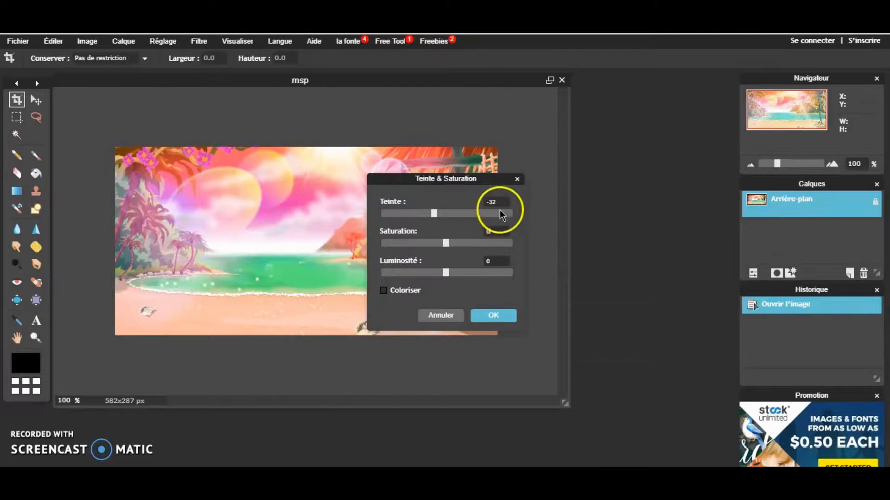
pyautogui.press('BackSpace')
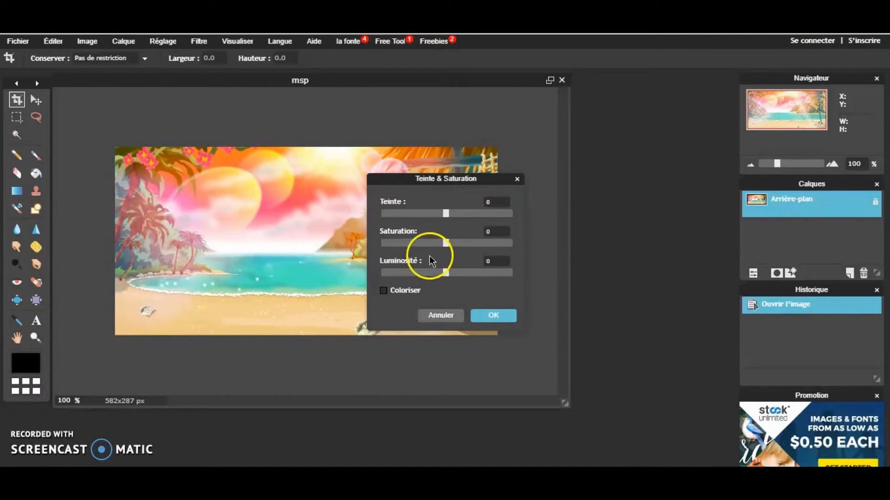
# - Recolour the msp background with a hue of 43 and a saturation of -67, leaving Colorize off
pyautogui.moveTo(441, 242); pyautogui.dragTo(388, 240)
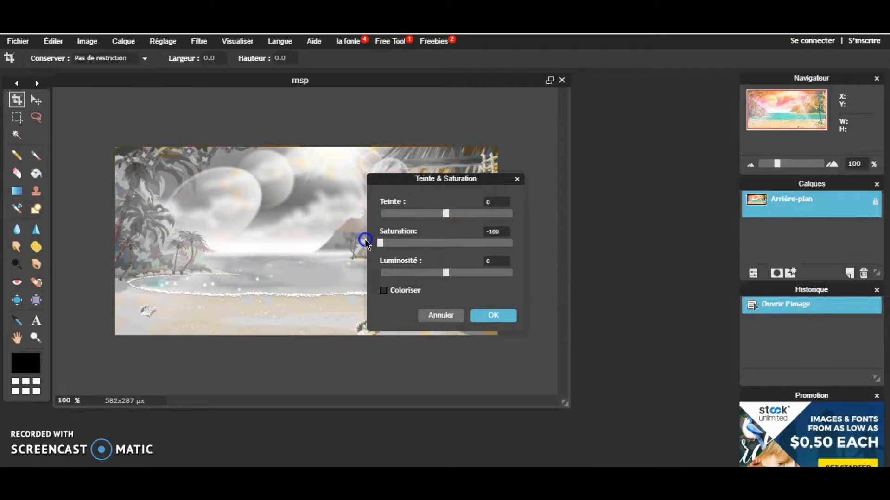
pyautogui.moveTo(499, 250)
pyautogui.mouseDown()
pyautogui.moveTo(429, 243)
pyautogui.moveTo(512, 253)
pyautogui.mouseUp()
pyautogui.moveTo(447, 214); pyautogui.dragTo(461, 214)
pyautogui.moveTo(511, 243); pyautogui.dragTo(387, 251)
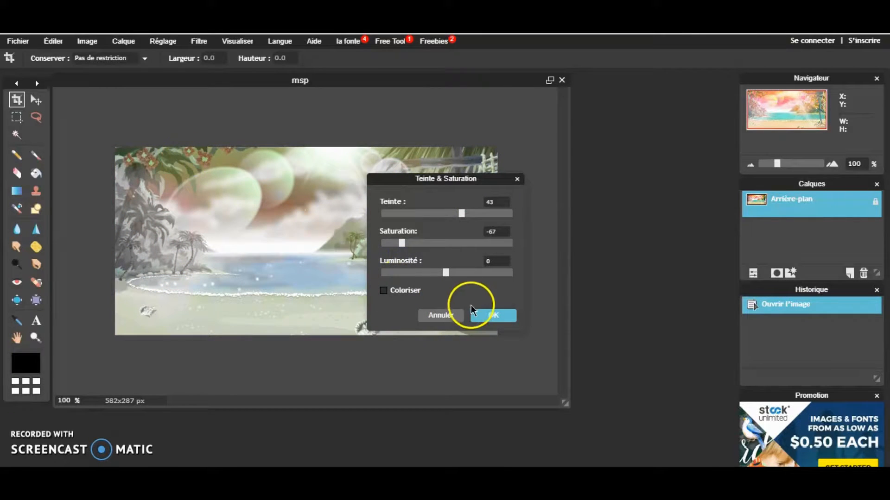
pyautogui.click(419, 294)
pyautogui.click(415, 293)
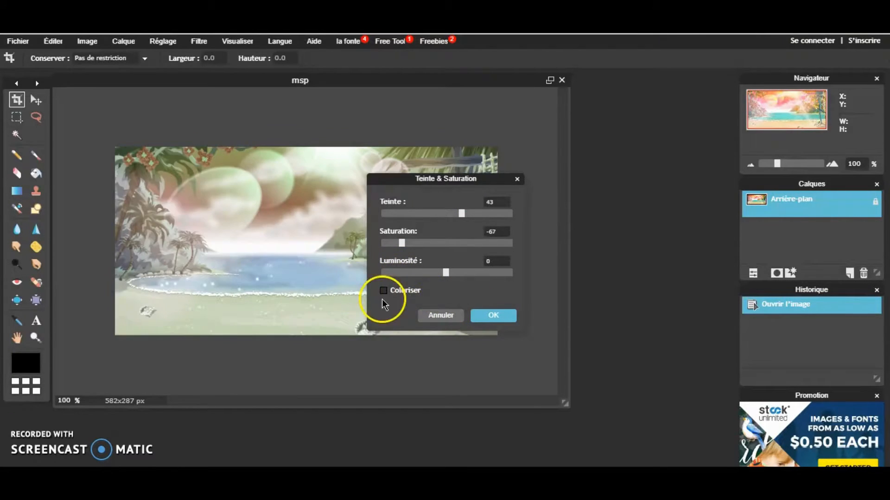
pyautogui.click(488, 317)
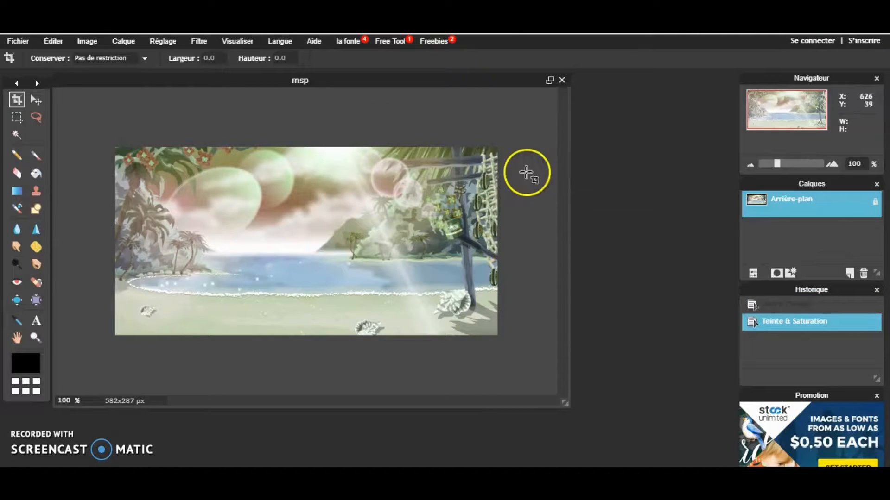
# - Start saving the recoloured background as a PNG, browse the images in the capture folder, and cancel the save
pyautogui.click(17, 40)
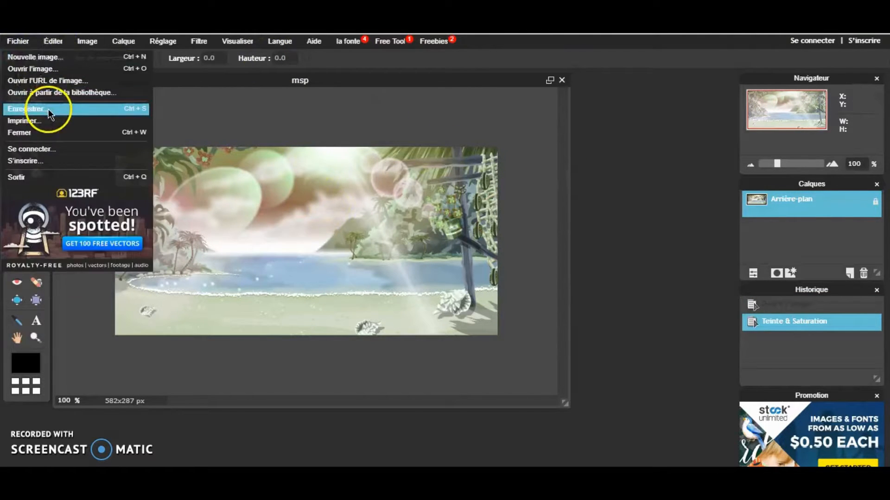
pyautogui.click(54, 109)
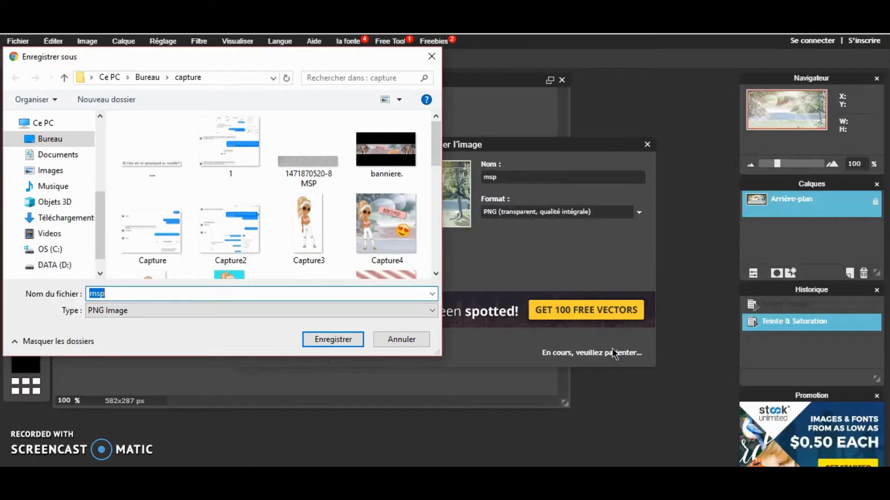
pyautogui.moveTo(439, 134); pyautogui.dragTo(447, 218)
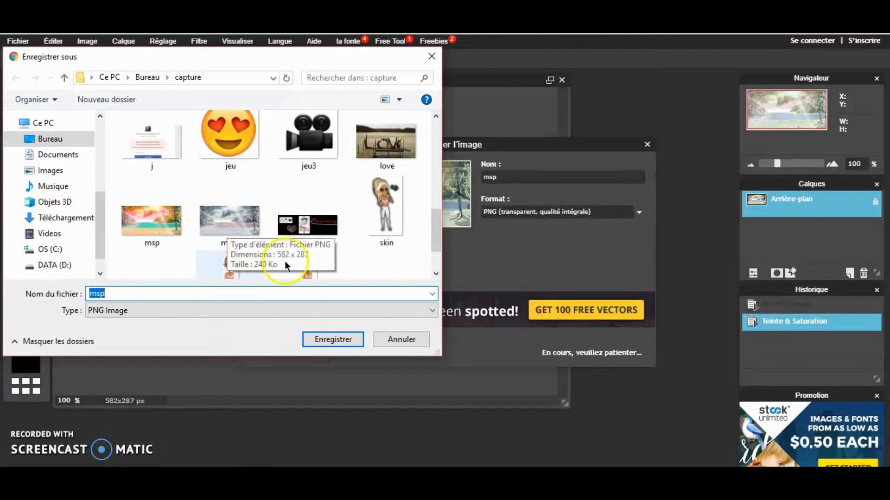
pyautogui.click(386, 339)
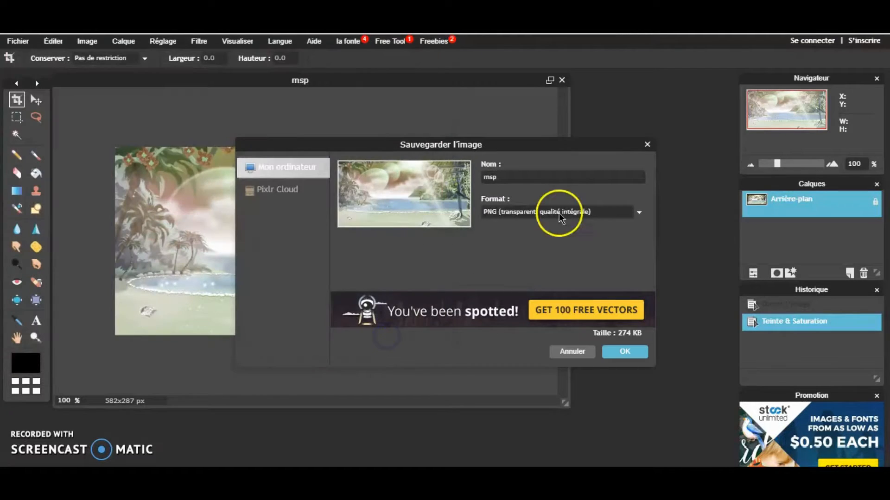
pyautogui.click(647, 144)
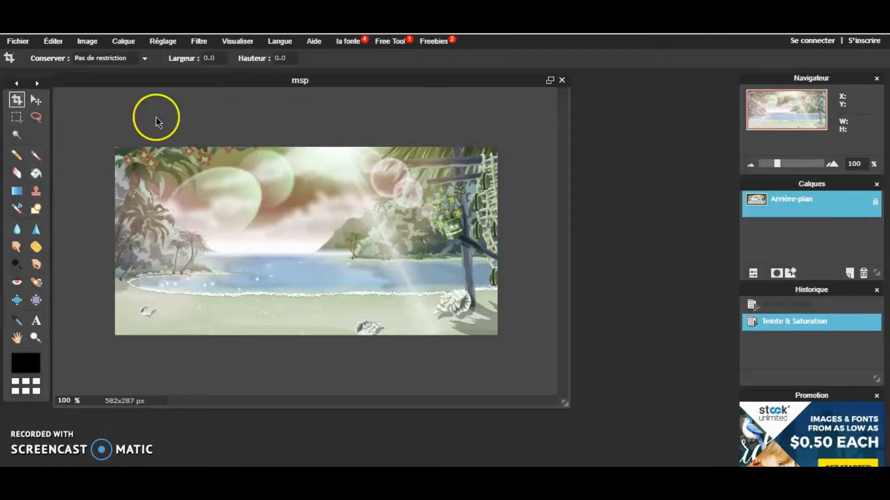
# - Close Pixlr Editor and switch to the PicMonkey Collage editor
pyautogui.hotkey('ctrl', 'w')
pyautogui.click(500, 110)
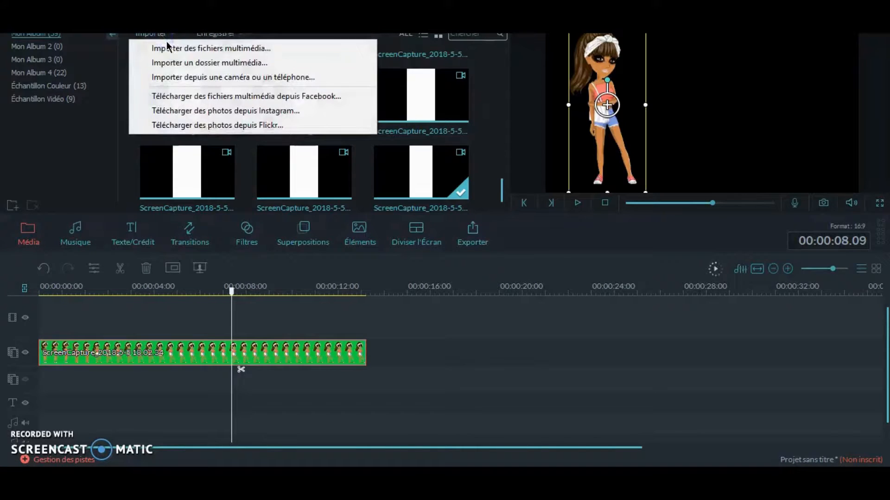
# - Switch to Filmora, import the msp2 background image, and place it at the start of the main video track
pyautogui.click(167, 45)
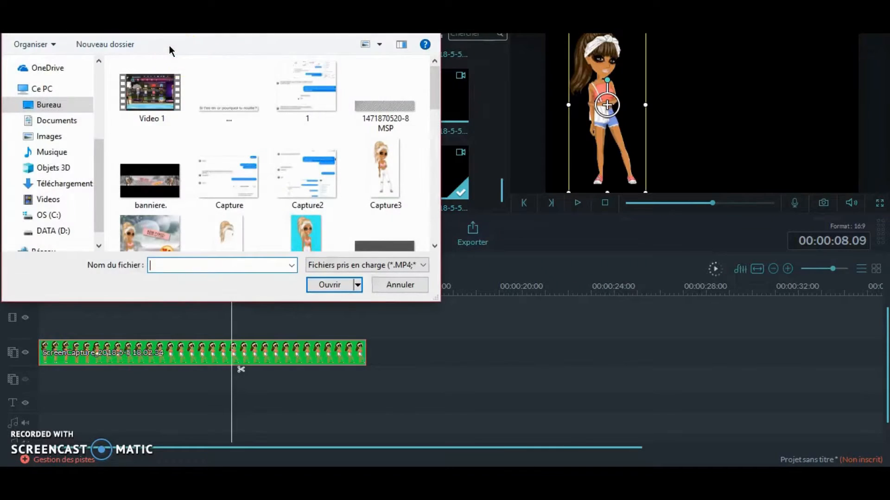
pyautogui.scroll(-10, 431, 101)
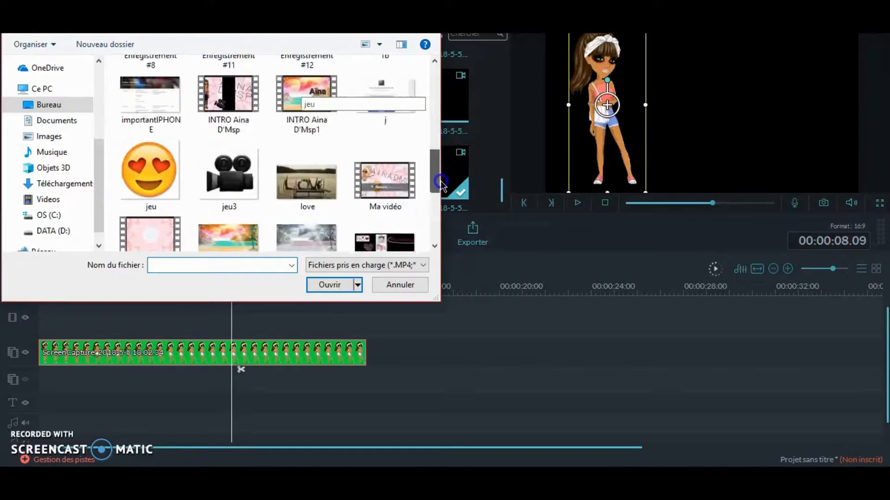
pyautogui.doubleClick(338, 198)
pyautogui.click(171, 167)
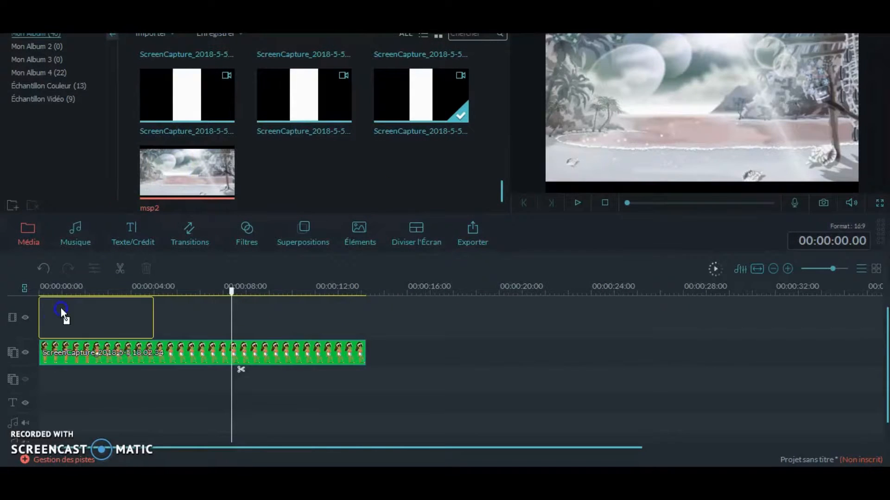
pyautogui.moveTo(62, 314); pyautogui.dragTo(62, 314)
# - Play the beginning of the timeline to check the keyed avatar against the msp2 background
pyautogui.click(141, 311)
pyautogui.moveTo(178, 351); pyautogui.dragTo(74, 353)
pyautogui.click(577, 204)
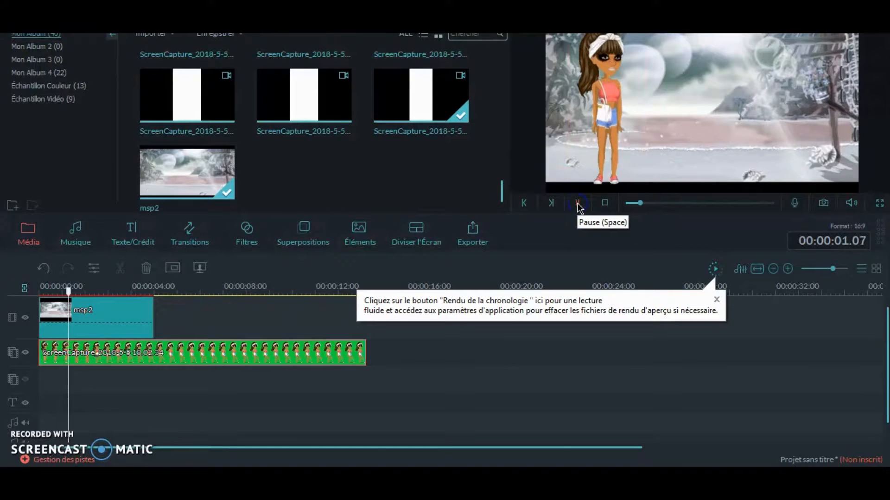
pyautogui.click(141, 315)
pyautogui.click(732, 185)
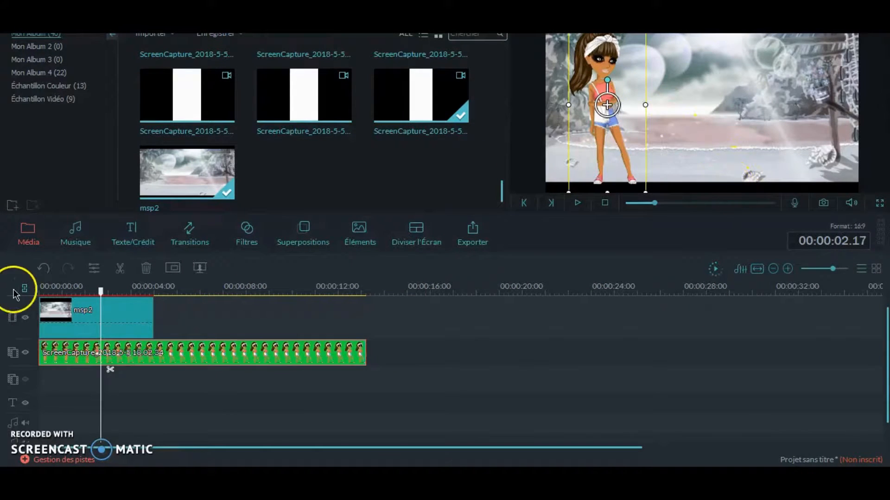
# - Crop the msp2 background clip to a 16:9 ratio so it fills the frame
pyautogui.click(89, 310)
pyautogui.rightClick(138, 302)
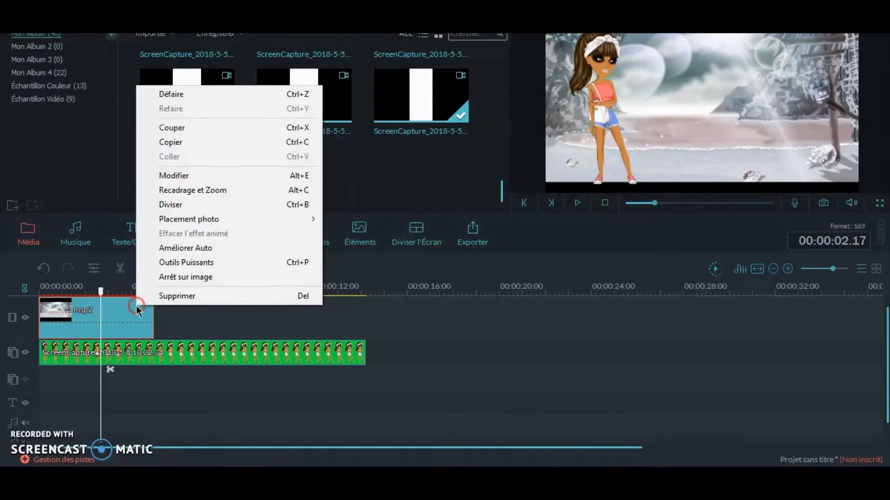
pyautogui.click(204, 189)
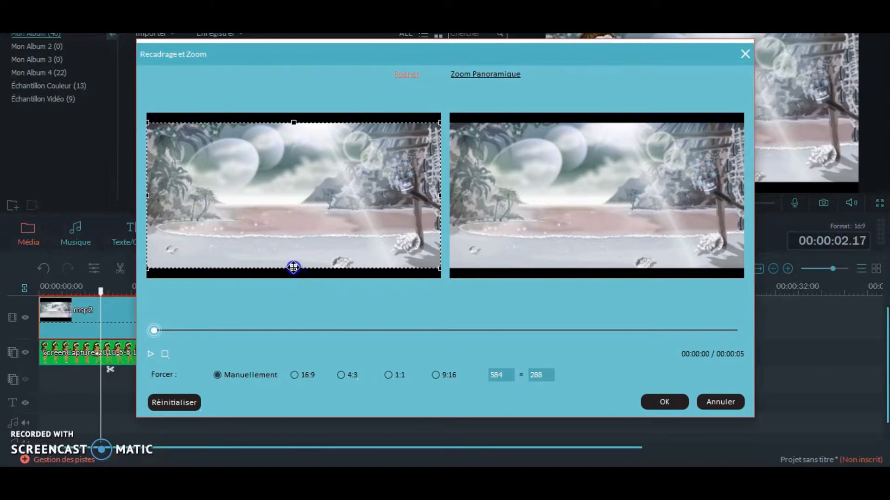
pyautogui.click(294, 375)
pyautogui.moveTo(367, 197); pyautogui.dragTo(396, 195)
pyautogui.click(667, 401)
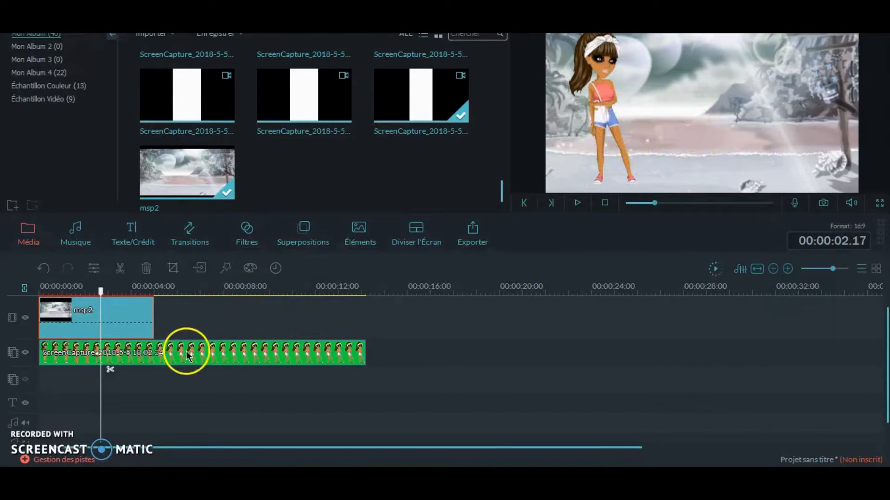
# - Move the avatar slightly to the left in the frame, apply a motion effect to its clip, and preview it
pyautogui.click(186, 355)
pyautogui.moveTo(599, 76); pyautogui.dragTo(593, 77)
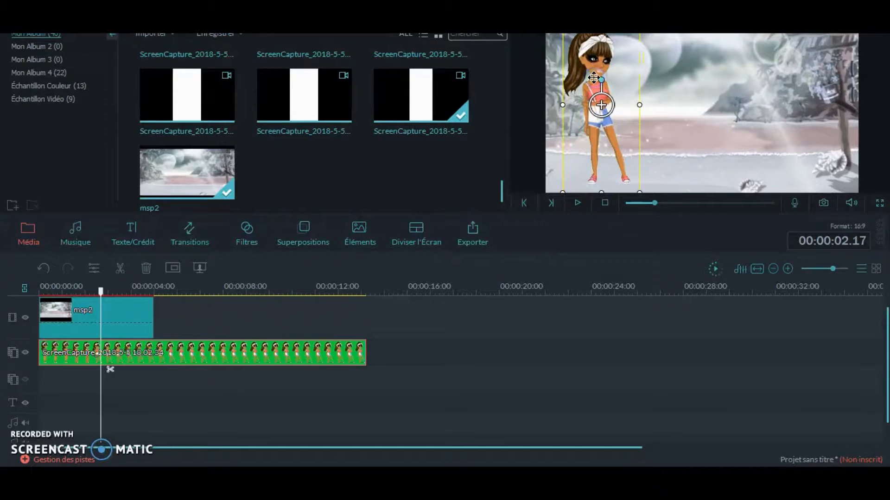
pyautogui.rightClick(181, 360)
pyautogui.click(230, 269)
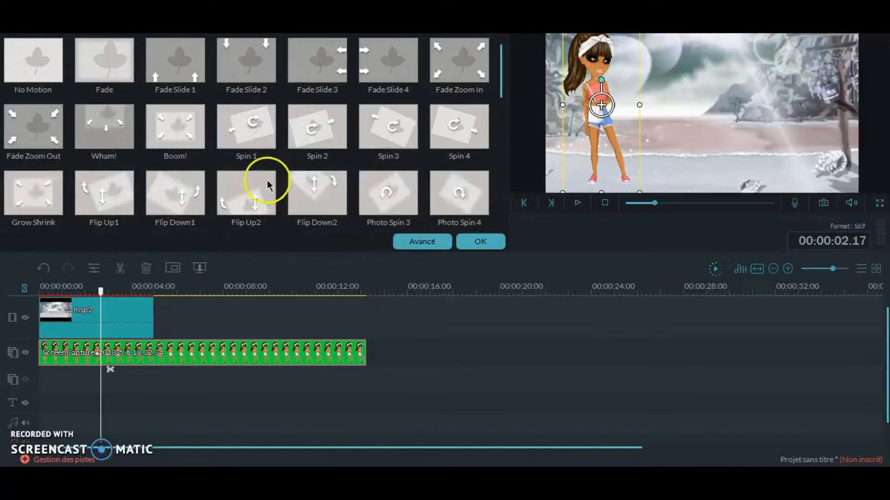
pyautogui.moveTo(501, 68)
pyautogui.mouseDown()
pyautogui.moveTo(506, 239)
pyautogui.moveTo(498, 53)
pyautogui.mouseUp()
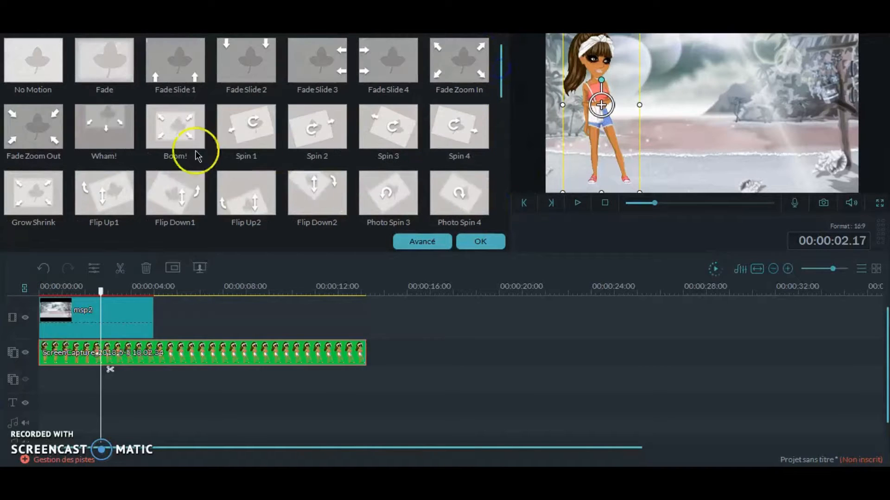
pyautogui.click(579, 206)
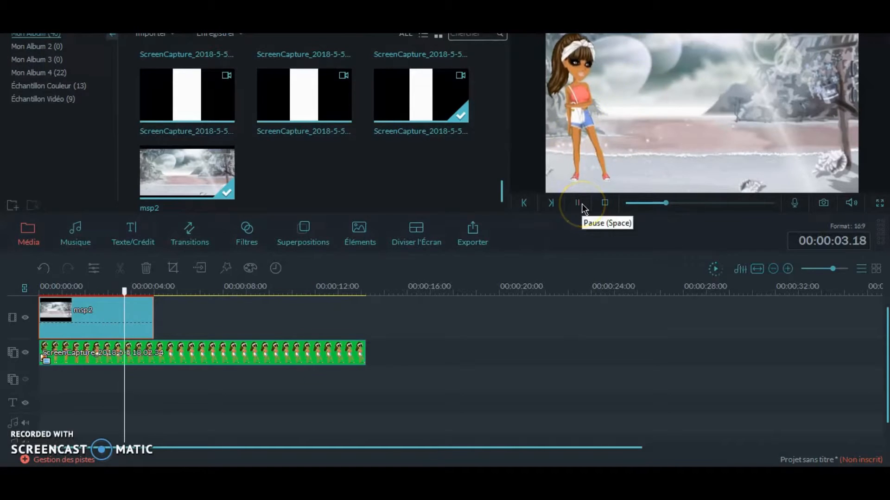
# - Extend the msp2 clip to the avatar clip's end and add the Ariana Grande - Everyday song at the start of the music track
pyautogui.moveTo(151, 315); pyautogui.dragTo(366, 319)
pyautogui.click(77, 237)
pyautogui.click(33, 125)
pyautogui.moveTo(135, 303); pyautogui.dragTo(74, 425)
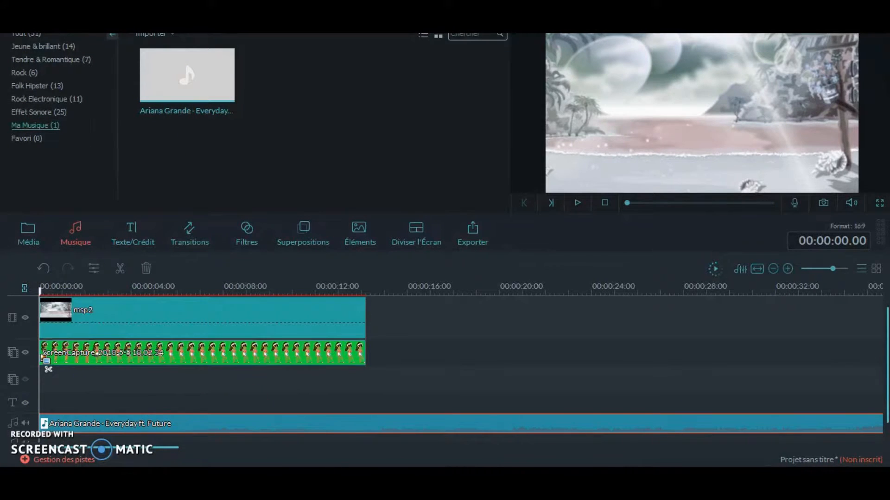
# - Play the project with music, trim the song's end to about 00:00:17.23, and return the playhead to the start
pyautogui.click(580, 203)
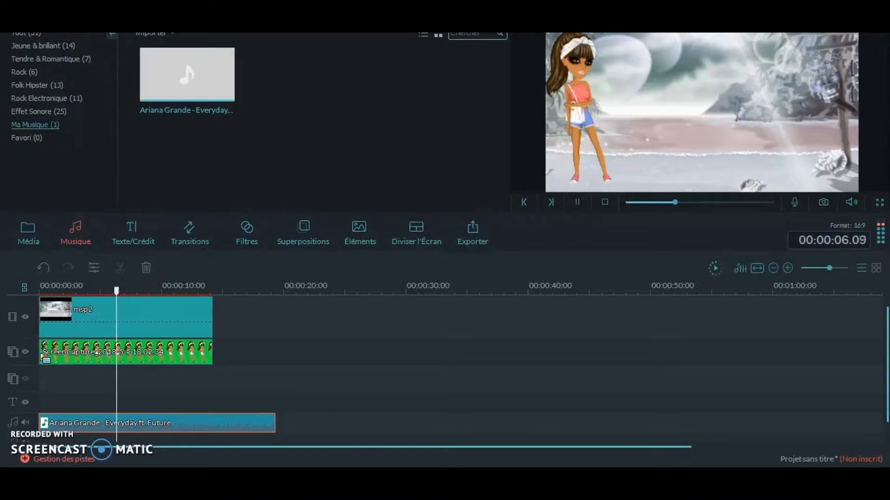
pyautogui.click(579, 203)
pyautogui.moveTo(273, 425); pyautogui.dragTo(258, 425)
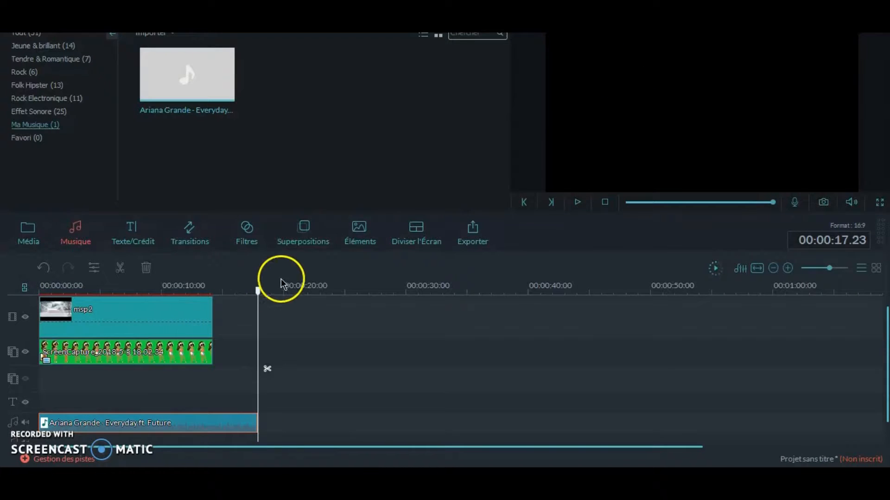
pyautogui.moveTo(257, 295); pyautogui.dragTo(40, 285)
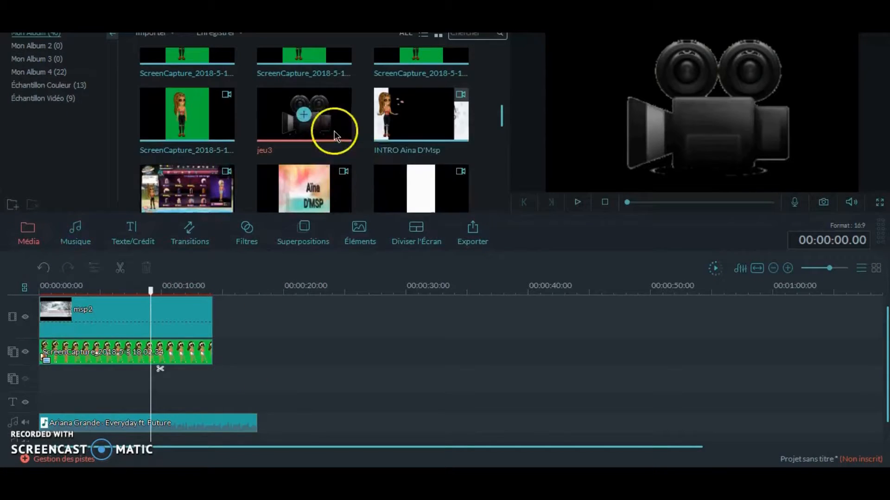
# - Place the jeu3 camera image at the start of the track below the avatar and preview it with the Flip Down1 motion
pyautogui.rightClick(332, 134)
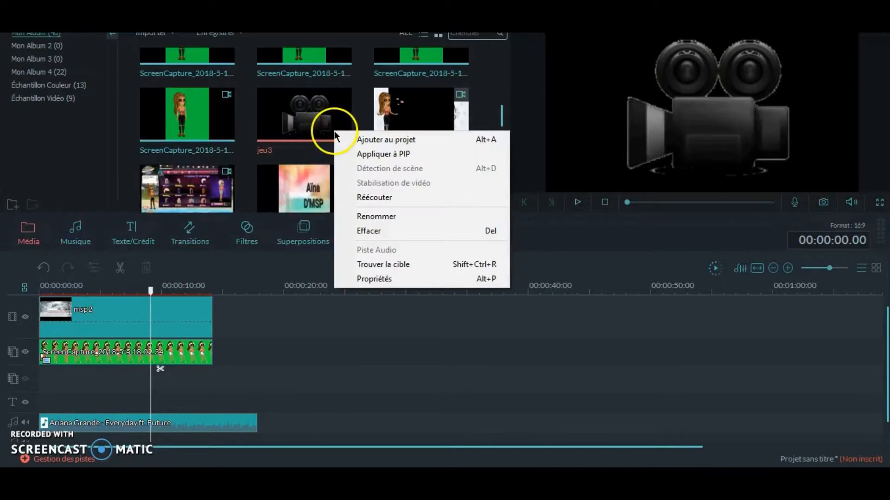
pyautogui.click(126, 393)
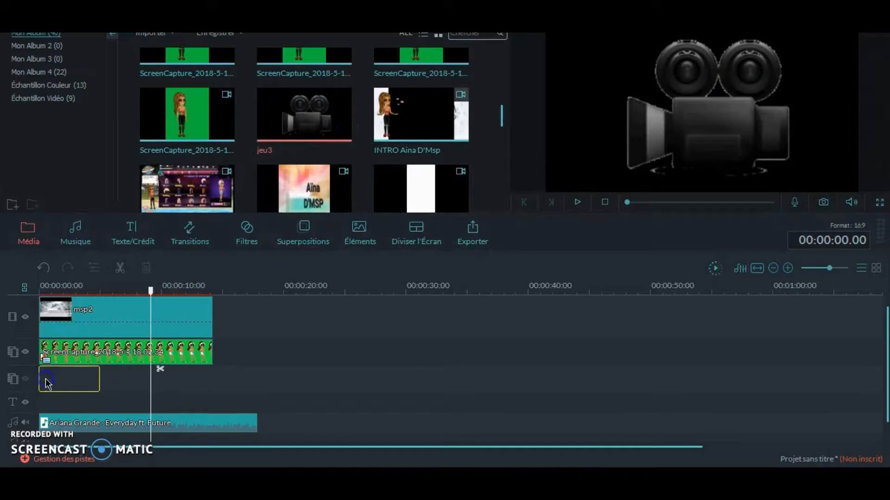
pyautogui.rightClick(46, 382)
pyautogui.click(74, 290)
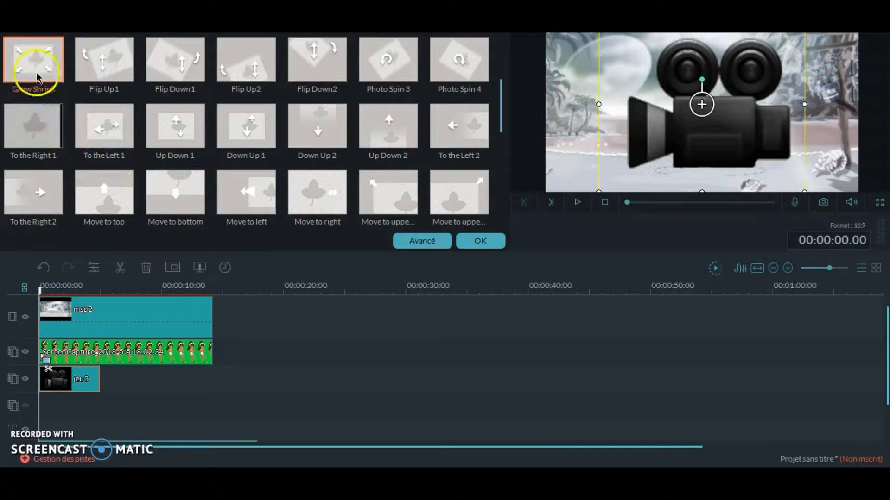
pyautogui.click(186, 69)
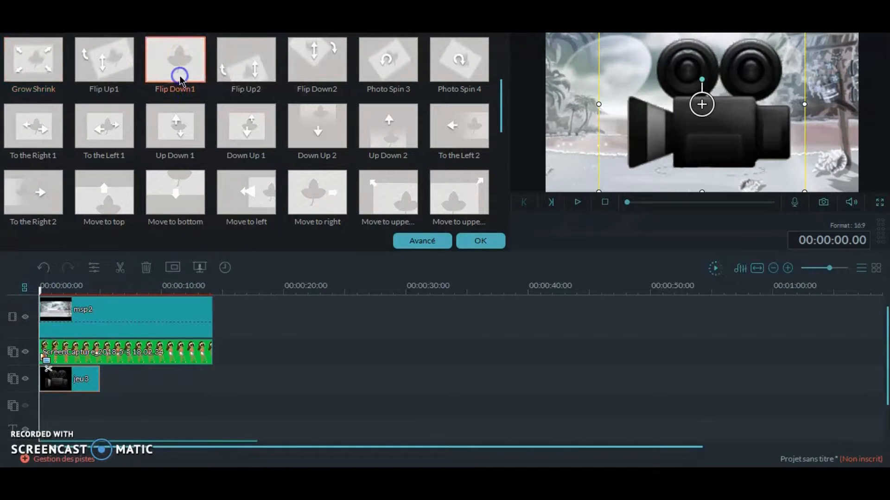
pyautogui.click(577, 203)
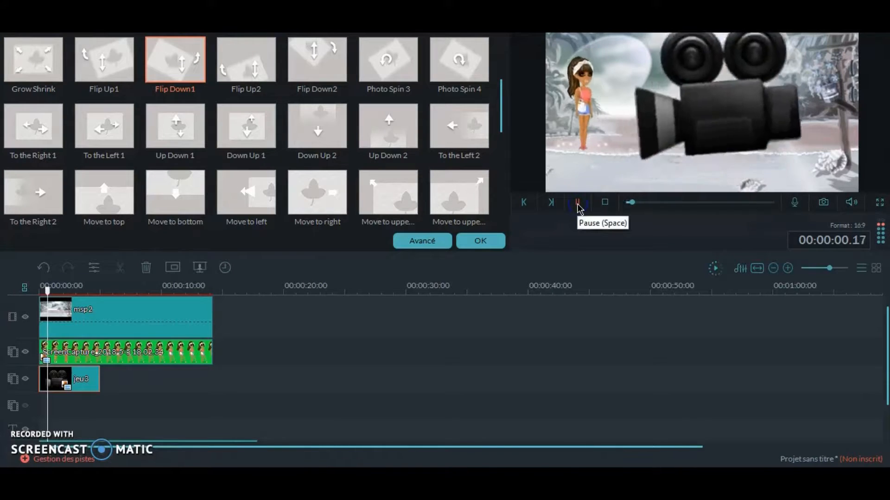
# - Shrink the camera image and position it beside the avatar in the lower middle of the frame
pyautogui.click(176, 350)
pyautogui.moveTo(661, 96); pyautogui.dragTo(667, 161)
pyautogui.moveTo(605, 80); pyautogui.dragTo(634, 88)
pyautogui.moveTo(664, 132); pyautogui.dragTo(647, 110)
pyautogui.moveTo(612, 69); pyautogui.dragTo(626, 88)
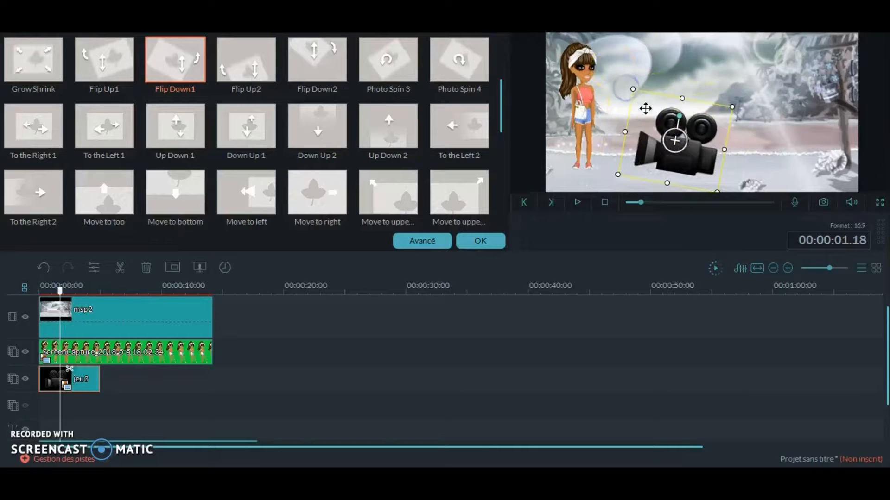
# - Extend the jeu3 clip to the end of the avatar clip and accept its motion settings
pyautogui.click(601, 204)
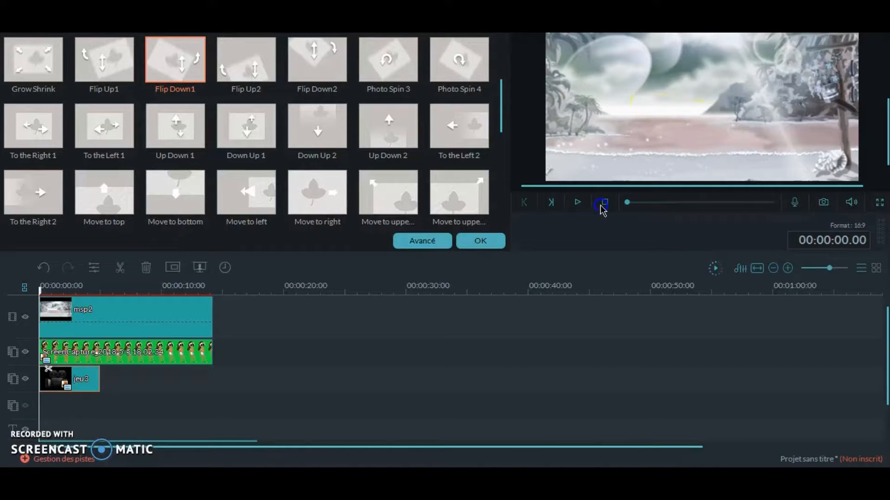
pyautogui.moveTo(100, 377); pyautogui.dragTo(213, 381)
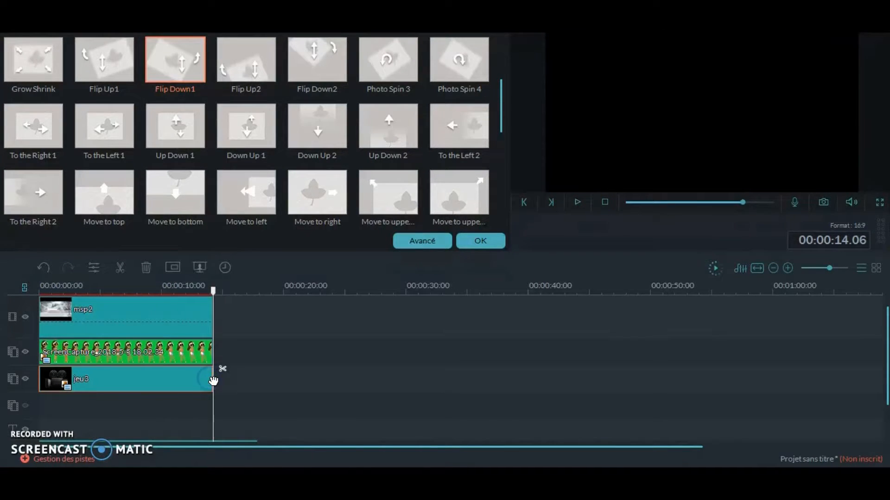
pyautogui.click(481, 242)
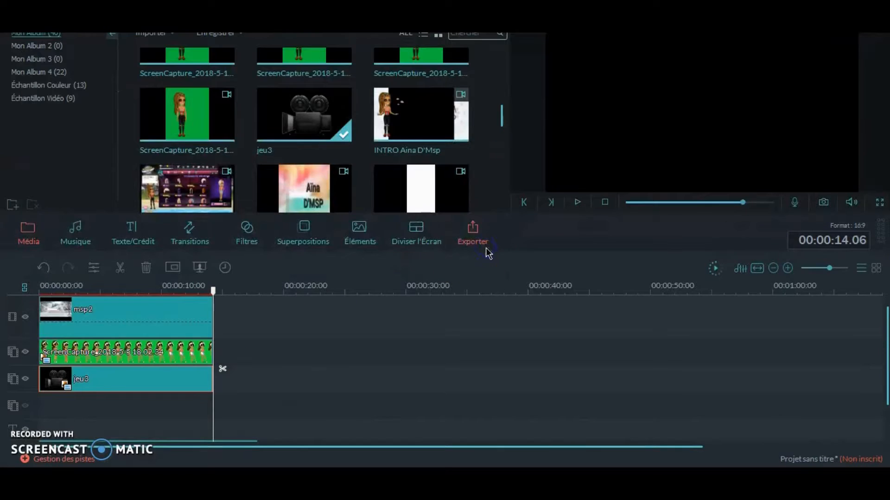
# - Browse the subtitle, lower-third and title presets, and place Title 2 at the start of the text track
pyautogui.click(124, 233)
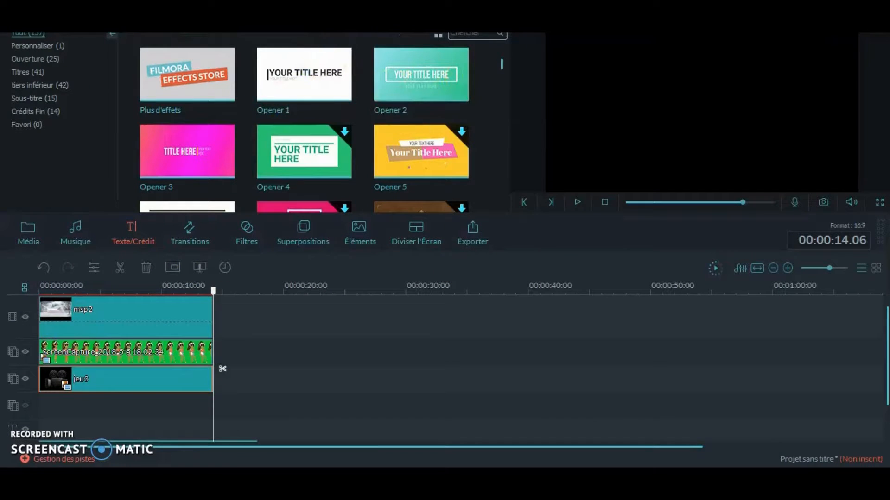
pyautogui.click(24, 111)
pyautogui.click(37, 99)
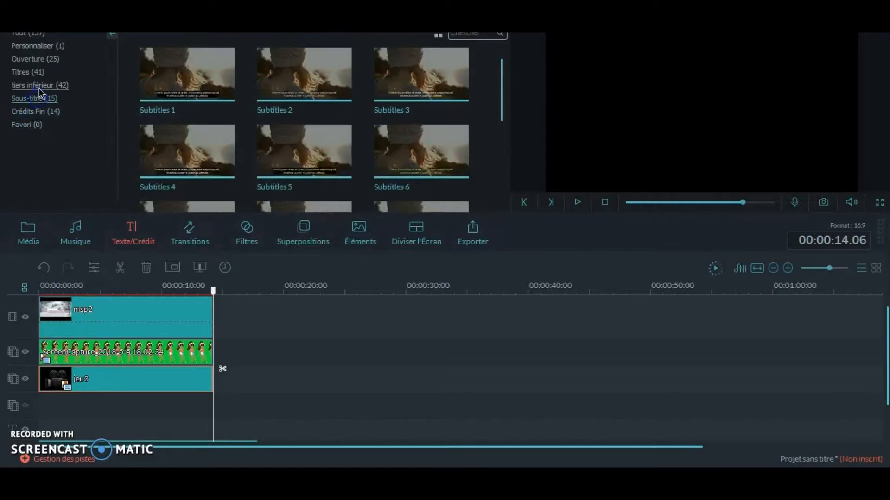
pyautogui.click(33, 85)
pyautogui.click(29, 73)
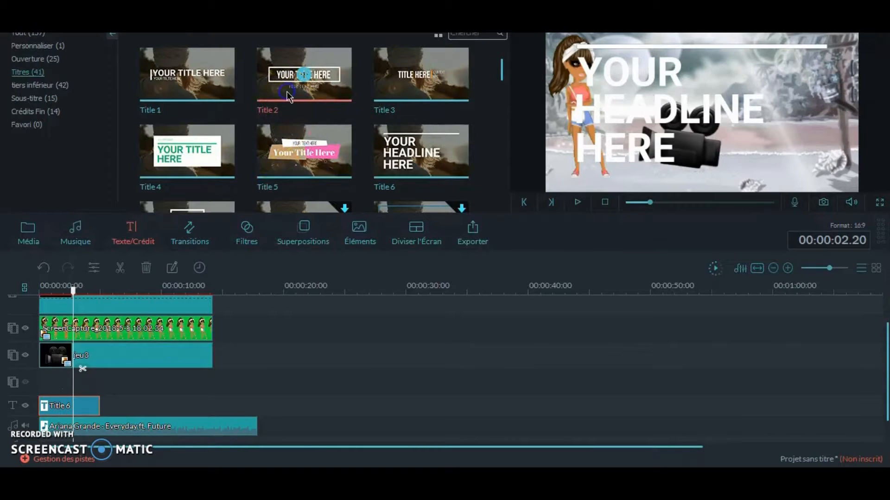
pyautogui.click(299, 75)
pyautogui.moveTo(287, 90); pyautogui.dragTo(42, 405)
# - Open the Title 2 clip for editing and start editing its "YOUR TITLE HERE" heading
pyautogui.rightClick(88, 403)
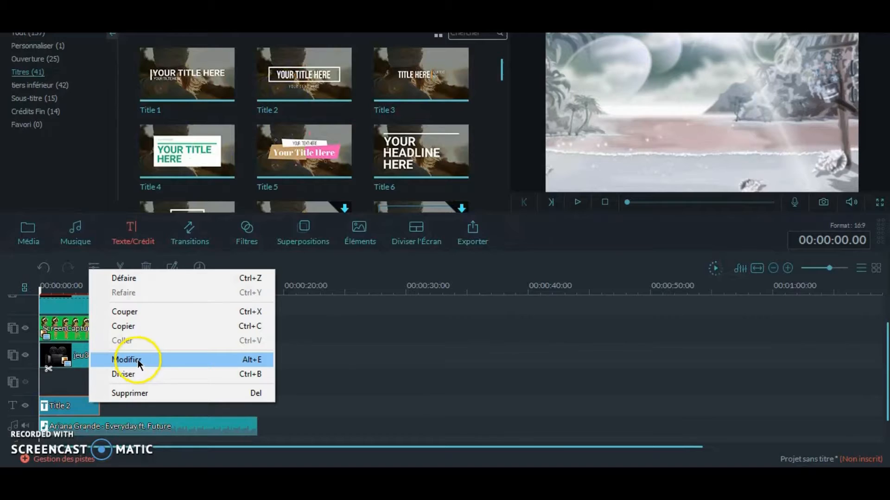
pyautogui.click(144, 359)
pyautogui.click(232, 64)
pyautogui.click(235, 76)
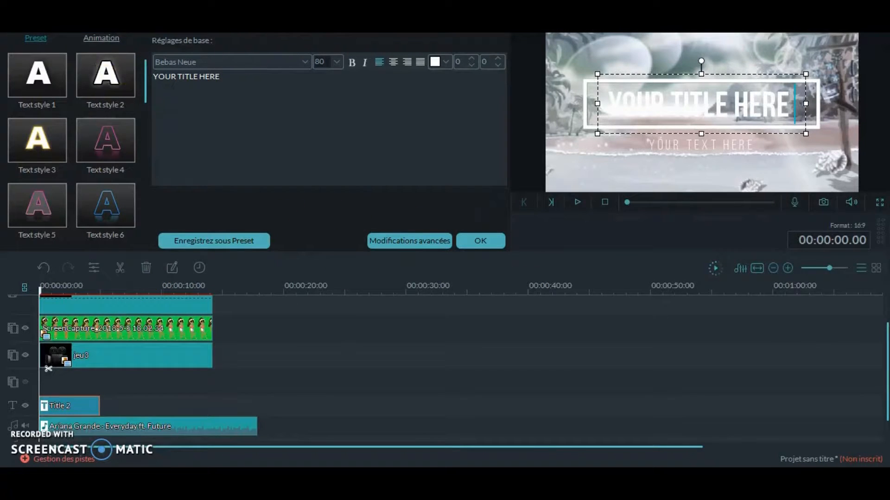
# - Replace the "YOUR TITLE HERE" heading text with the channel name
pyautogui.click(268, 89)
pyautogui.hotkey('ctrl', 'shift', 'Left')
pyautogui.press('BackSpace')
pyautogui.press('BackSpace')
pyautogui.press('BackSpace')
pyautogui.press('BackSpace')
pyautogui.press('BackSpace')
pyautogui.press('BackSpace')
pyautogui.press('BackSpace')
pyautogui.press('BackSpace')
pyautogui.press('BackSpace')
pyautogui.press('BackSpace')
pyautogui.press('BackSpace')
pyautogui.press('BackSpace')
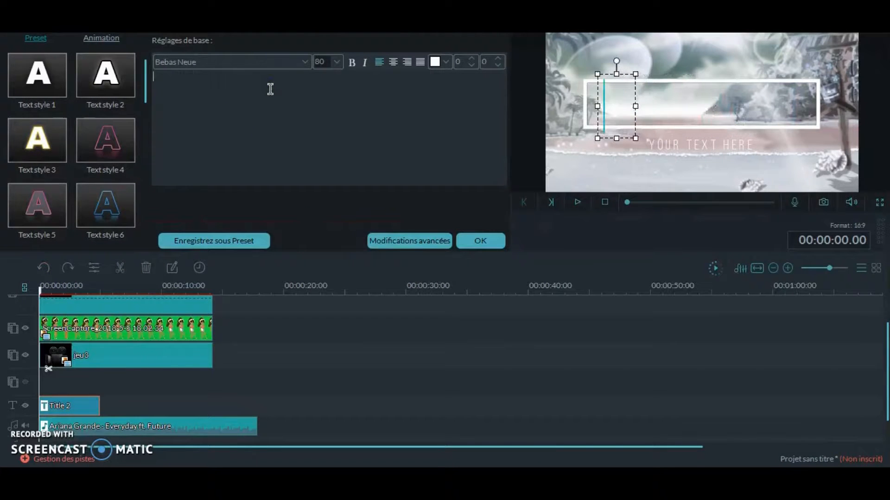
pyautogui.write('AINA')
pyautogui.press('BackSpace')
pyautogui.press('BackSpace')
pyautogui.write('¨na')
pyautogui.press('BackSpace')
pyautogui.press('BackSpace')
pyautogui.press('BackSpace')
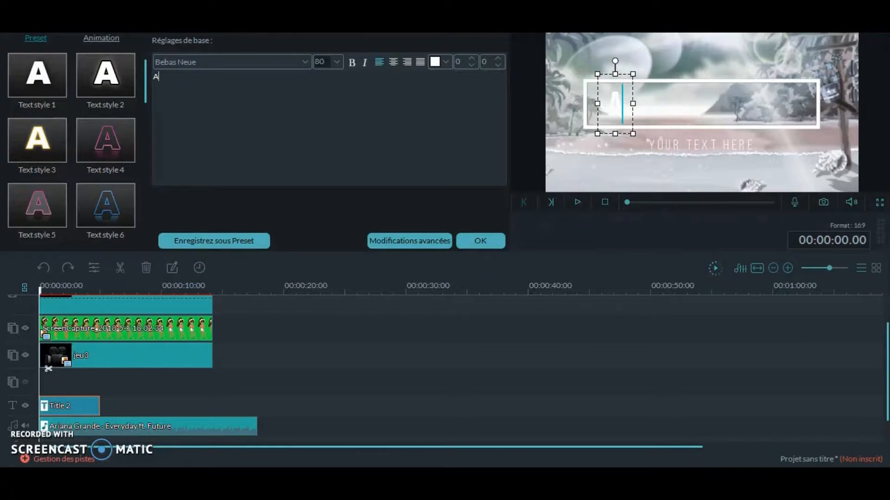
pyautogui.write('ïna')
pyautogui.write(' d4')
pyautogui.write('MSP')
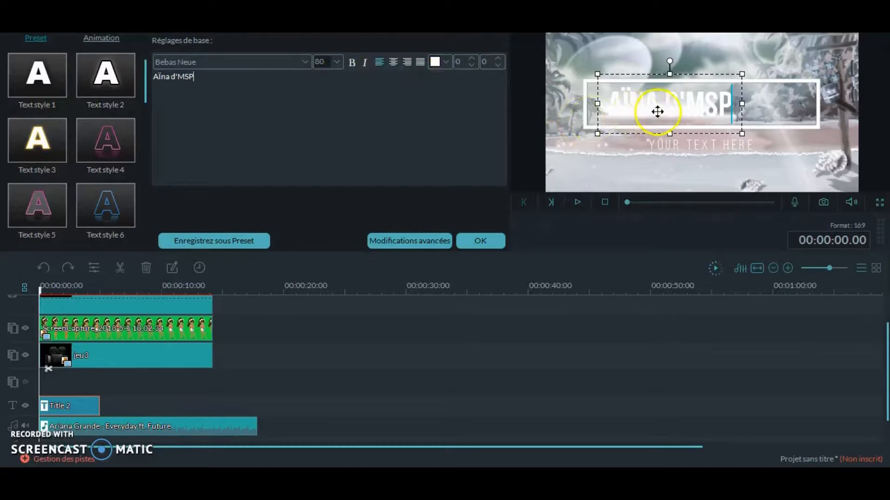
# - Try black as the heading's text colour and undo the heading edits
pyautogui.click(438, 61)
pyautogui.click(435, 76)
pyautogui.moveTo(741, 105)
pyautogui.mouseDown()
pyautogui.moveTo(771, 107)
pyautogui.moveTo(740, 103)
pyautogui.mouseUp()
pyautogui.click(41, 267)
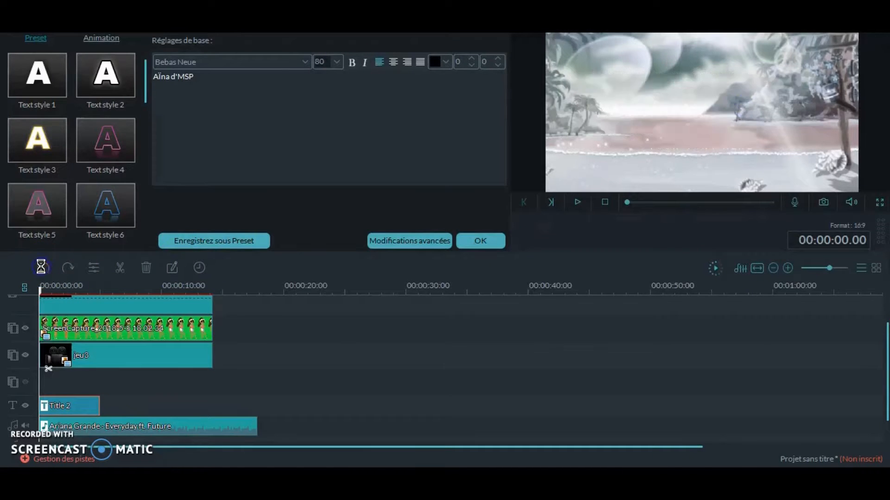
# - Clear the title's default main heading and replace it with the channel name
pyautogui.doubleClick(260, 85)
pyautogui.press('BackSpace')
pyautogui.press('BackSpace')
pyautogui.press('BackSpace')
pyautogui.press('BackSpace')
pyautogui.press('BackSpace')
pyautogui.press('BackSpace')
pyautogui.press('BackSpace')
pyautogui.press('BackSpace')
pyautogui.press('BackSpace')
pyautogui.press('BackSpace')
pyautogui.press('BackSpace')
pyautogui.press('BackSpace')
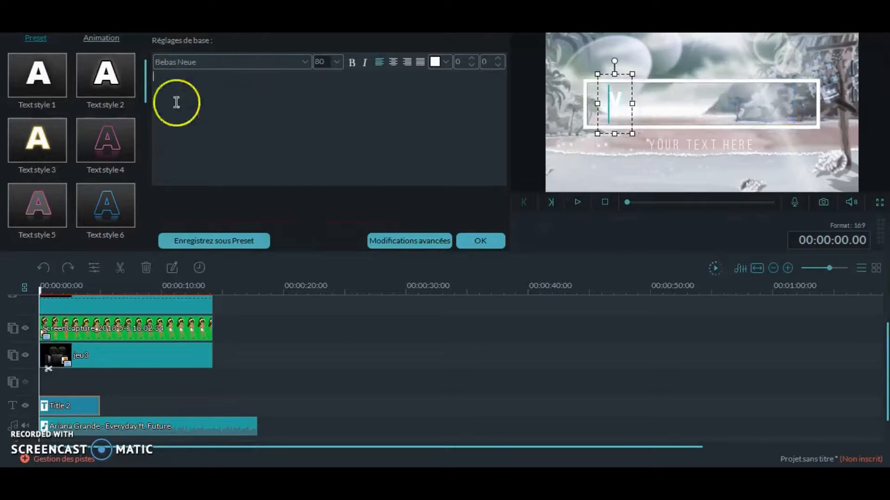
# - Delete the "YOUR TEXT HERE" placeholder from the smaller line below the heading
pyautogui.click(687, 148)
pyautogui.press('BackSpace')
pyautogui.press('BackSpace')
pyautogui.press('BackSpace')
pyautogui.press('BackSpace')
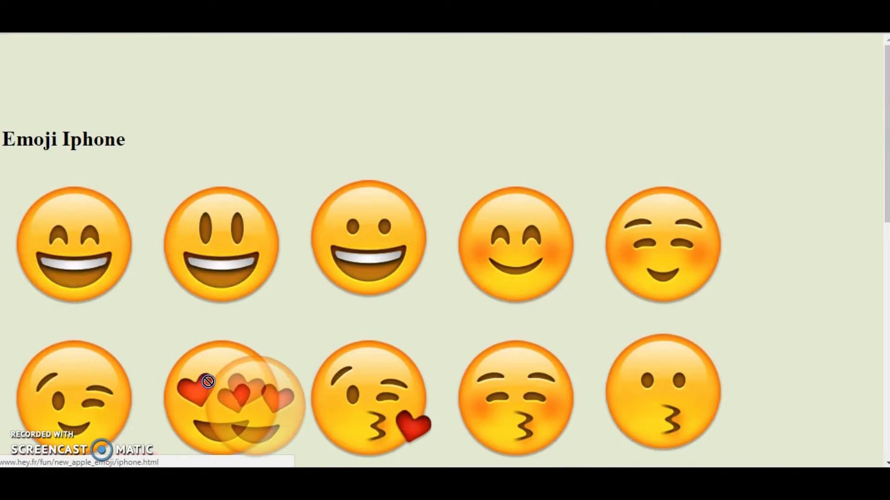
# - Switch to the browser and try to bring the heart-eyes emoji from the Emoji Iphone page into the title's smaller text line
pyautogui.click(181, 383)
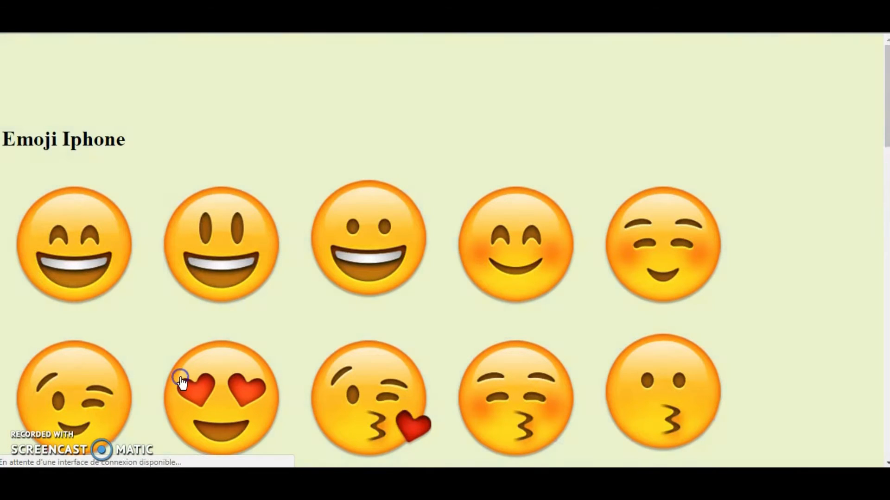
pyautogui.scroll(-1, 192, 387)
pyautogui.rightClick(207, 356)
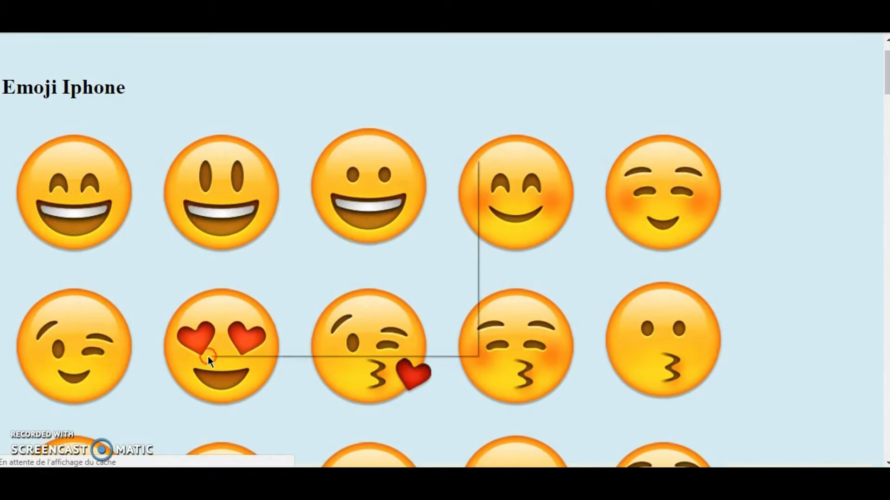
pyautogui.click(257, 287)
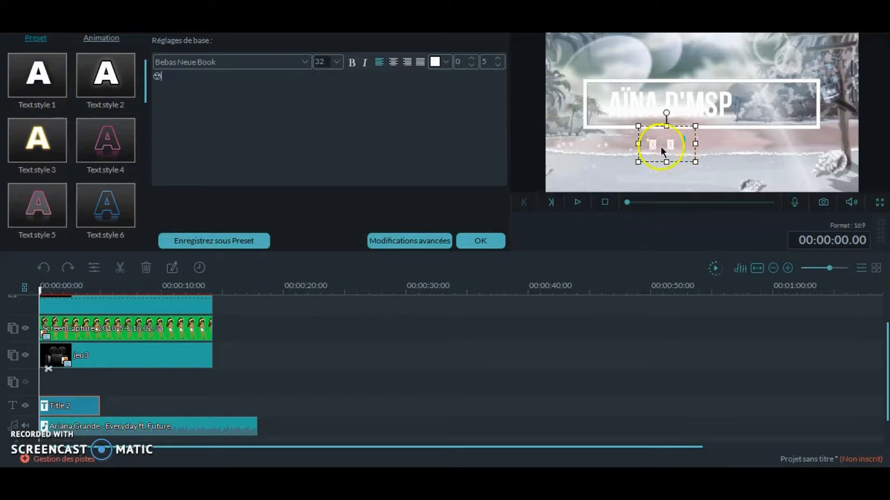
pyautogui.press('BackSpace')
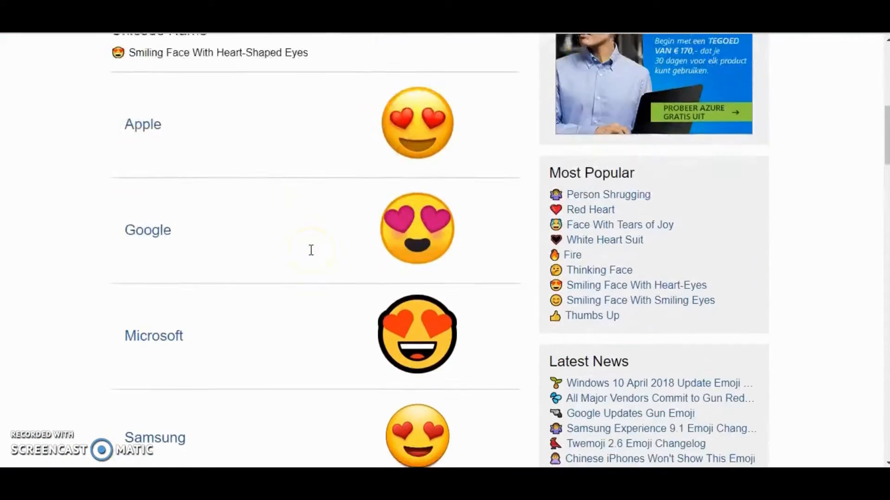
# - Examine the heart-eyes emoji's reference page, including its vendor designs, codepoints and shortcodes
pyautogui.scroll(-3, 309, 250)
pyautogui.scroll(-1, 313, 257)
pyautogui.scroll(5, 312, 255)
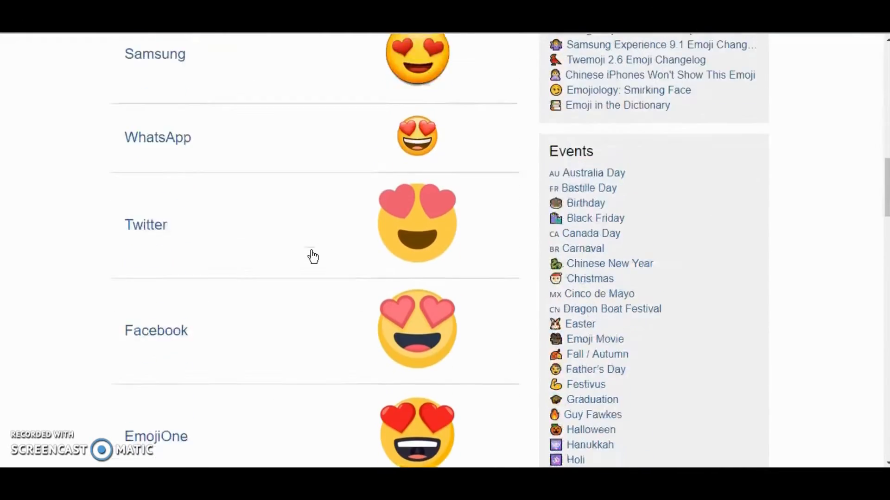
pyautogui.scroll(-3, 342, 362)
pyautogui.scroll(-12, 342, 362)
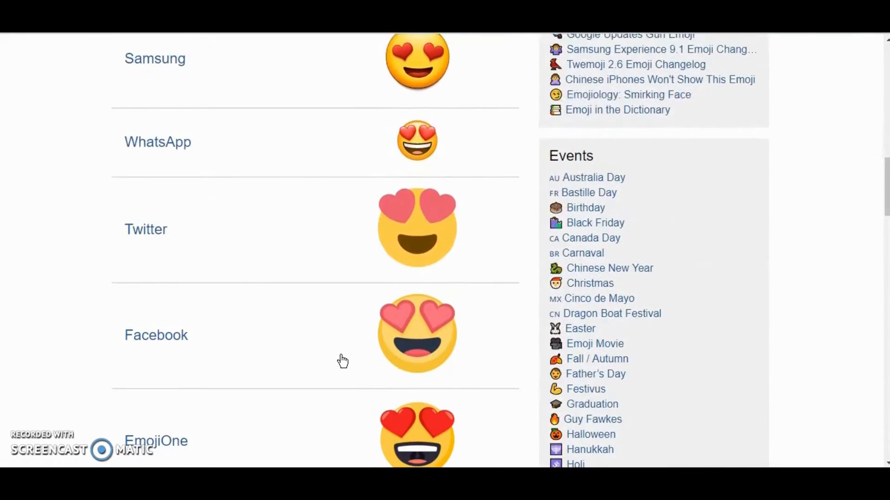
pyautogui.scroll(-7, 341, 361)
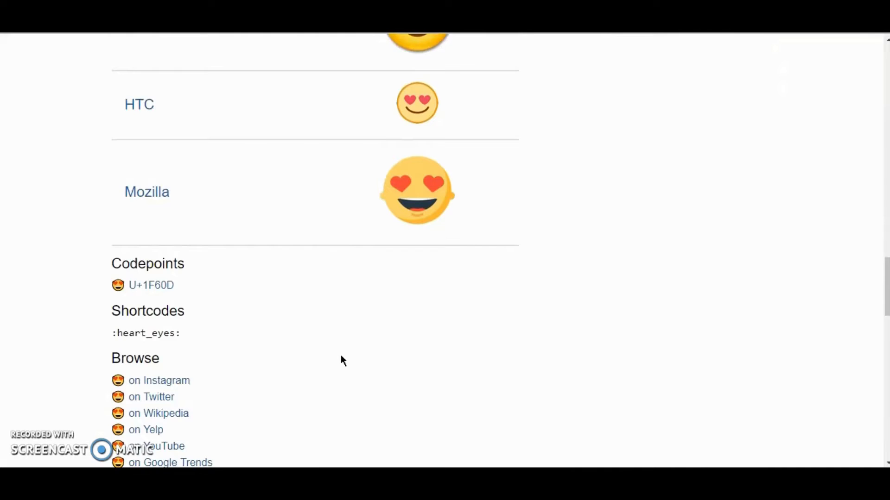
pyautogui.scroll(13, 341, 360)
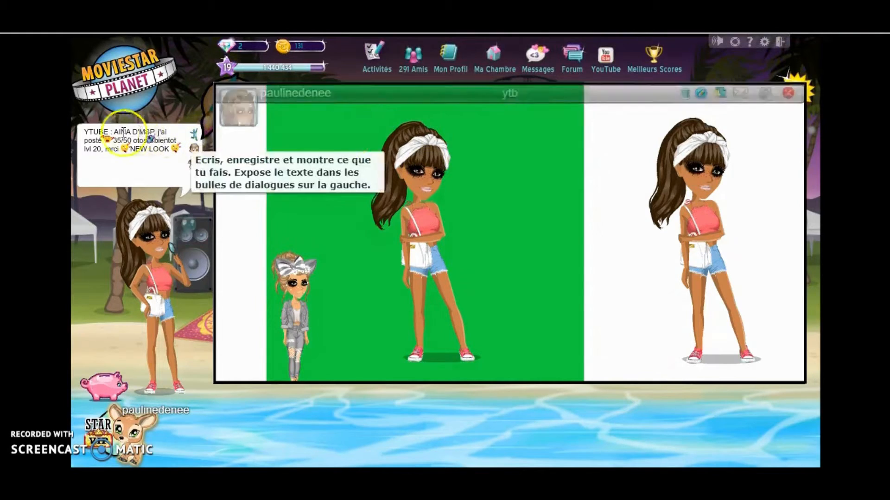
# - Close the open ArtBook in MovieStarPlanet and check a friend's profile from the friends list
pyautogui.click(790, 96)
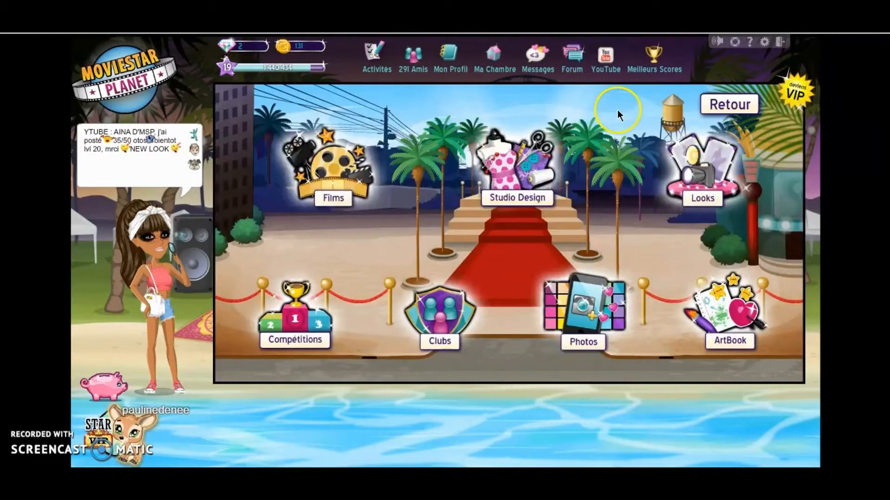
pyautogui.click(412, 52)
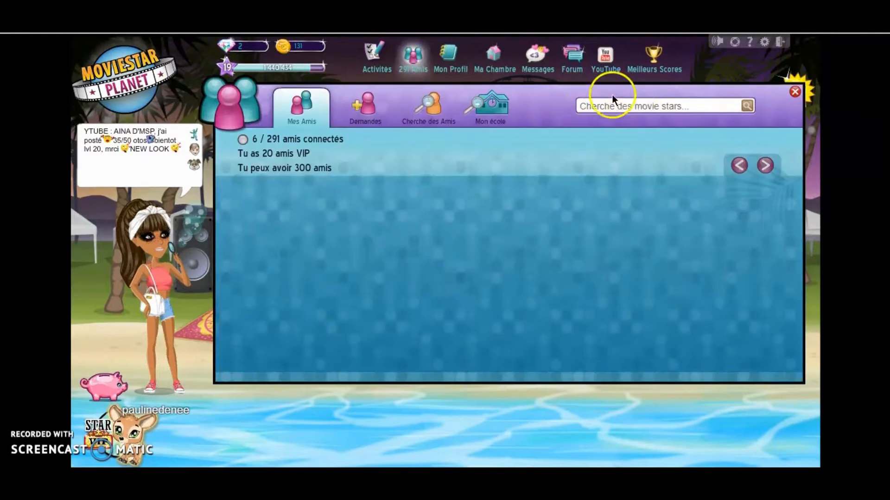
pyautogui.click(508, 288)
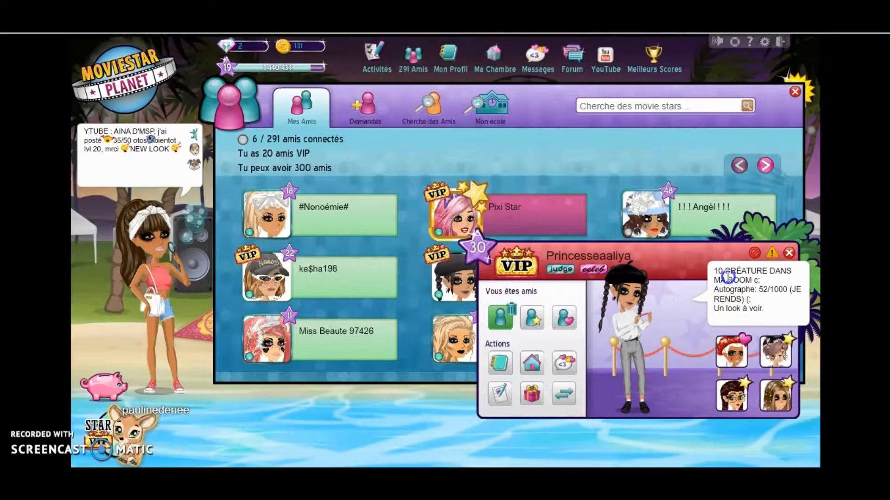
pyautogui.click(788, 255)
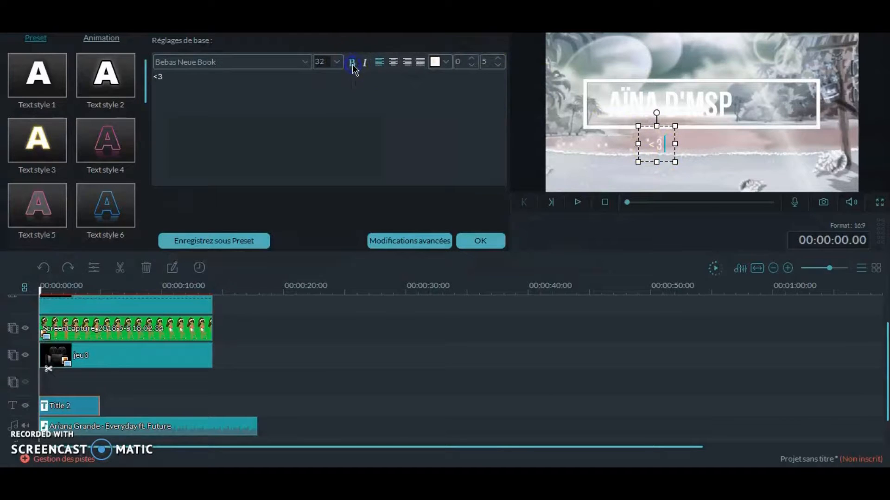
# - Shrink the title's white rectangular frame and move it to the upper-right area of the scene
pyautogui.moveTo(817, 122); pyautogui.dragTo(858, 83)
pyautogui.moveTo(594, 43); pyautogui.dragTo(649, 45)
pyautogui.moveTo(758, 67); pyautogui.dragTo(754, 68)
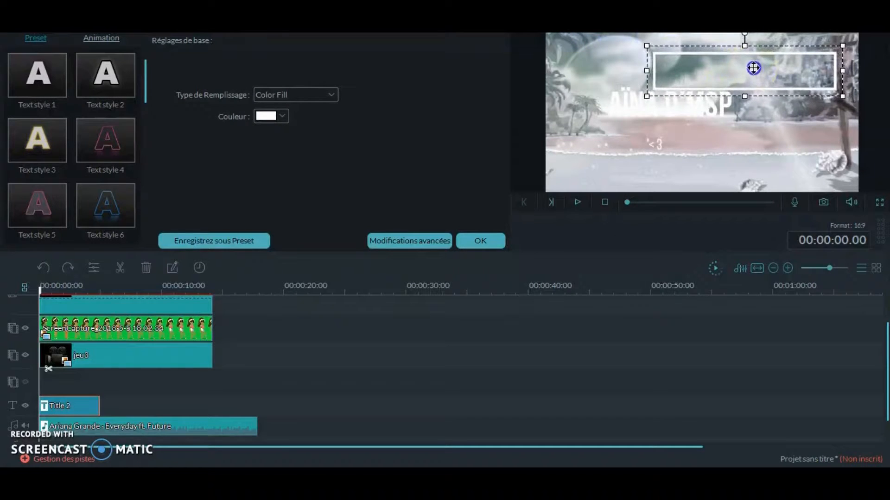
# - Move the channel-name heading inside the frame and the "<3" text just beneath it, and accept the title edits
pyautogui.doubleClick(657, 104)
pyautogui.moveTo(595, 87); pyautogui.dragTo(670, 57)
pyautogui.click(658, 139)
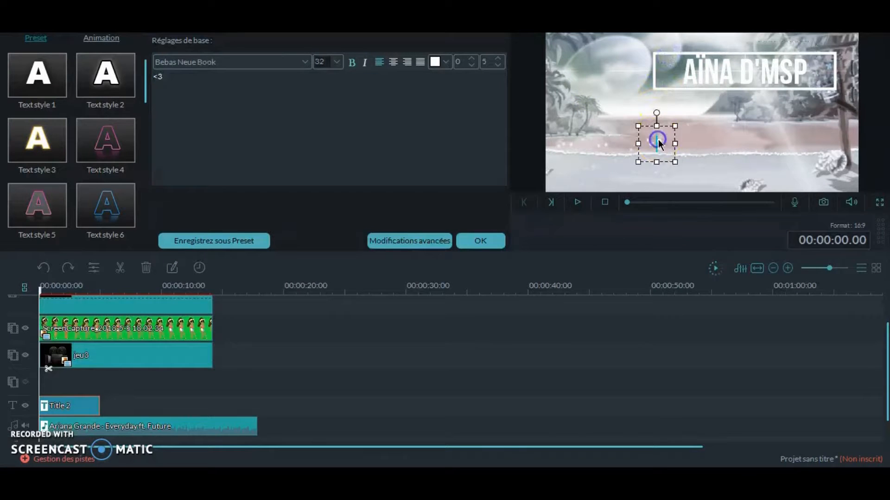
pyautogui.moveTo(641, 135); pyautogui.dragTo(720, 91)
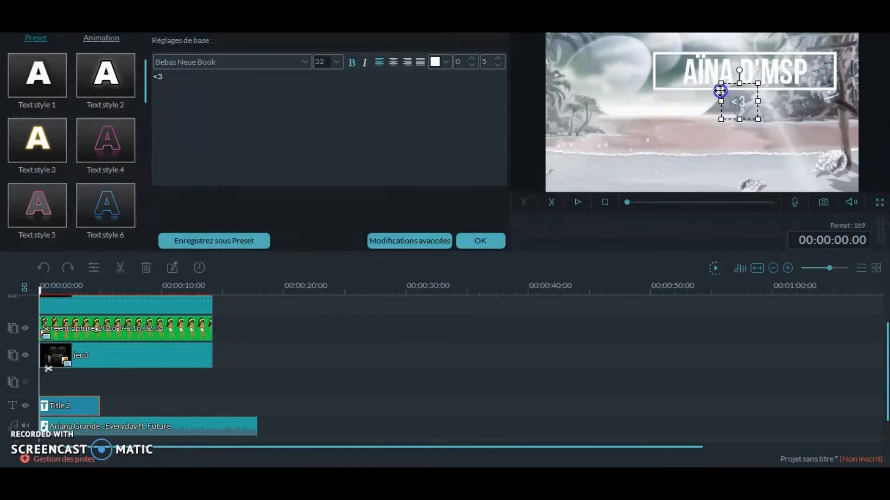
pyautogui.click(482, 242)
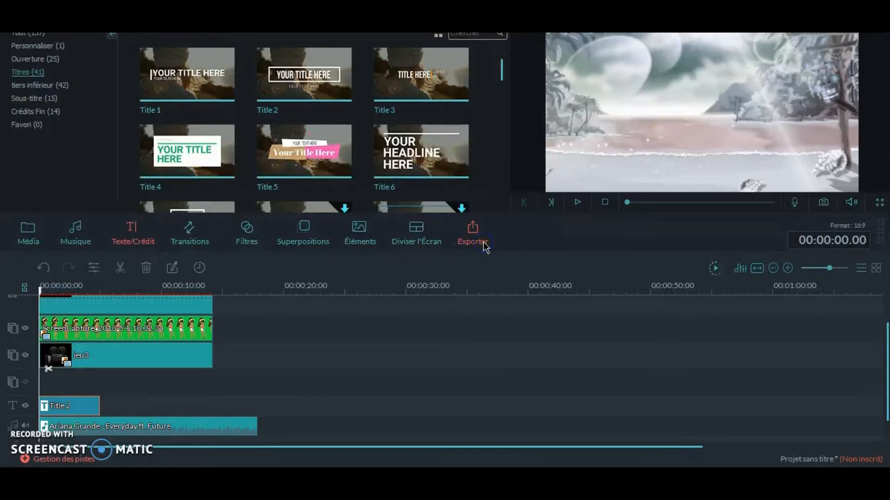
# - Preview the intro with adjusted volume and extend the Title 2 clip to the end of the avatar clip
pyautogui.click(851, 203)
pyautogui.click(856, 153)
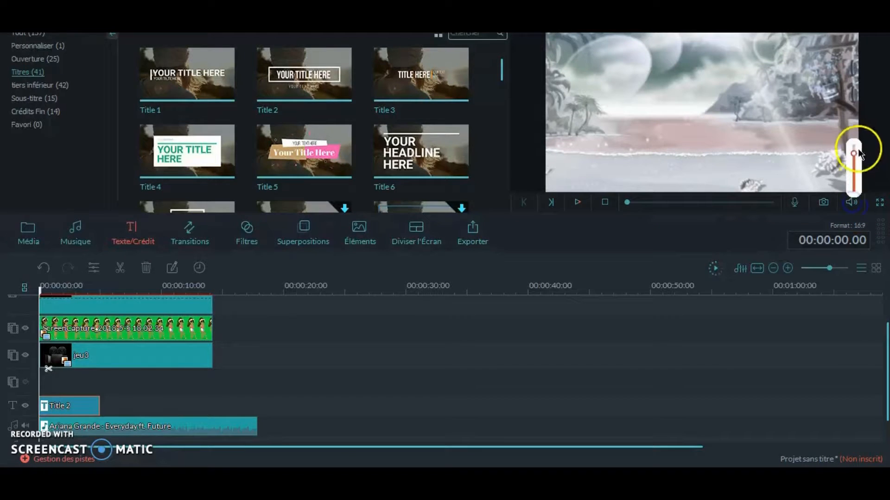
pyautogui.click(577, 203)
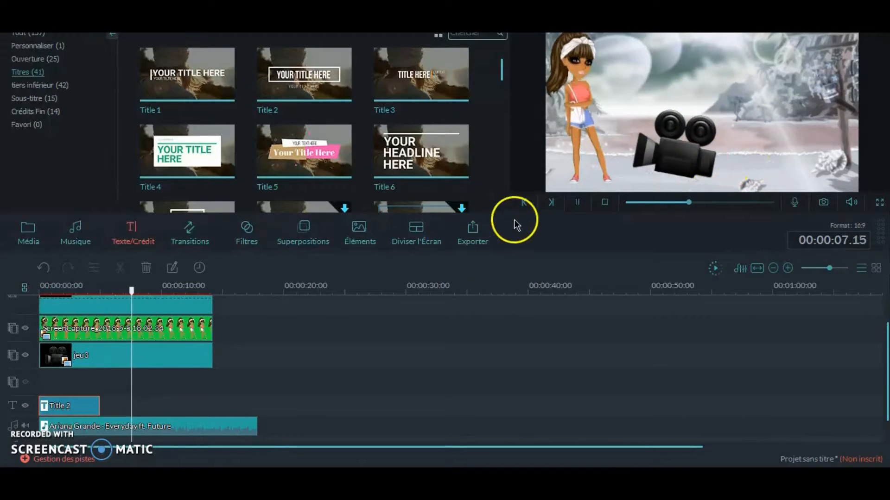
pyautogui.click(573, 202)
pyautogui.moveTo(98, 404); pyautogui.dragTo(212, 403)
# - Shrink the jeu3 camera image and place it in the lower-right corner of the scene, below the title
pyautogui.click(153, 353)
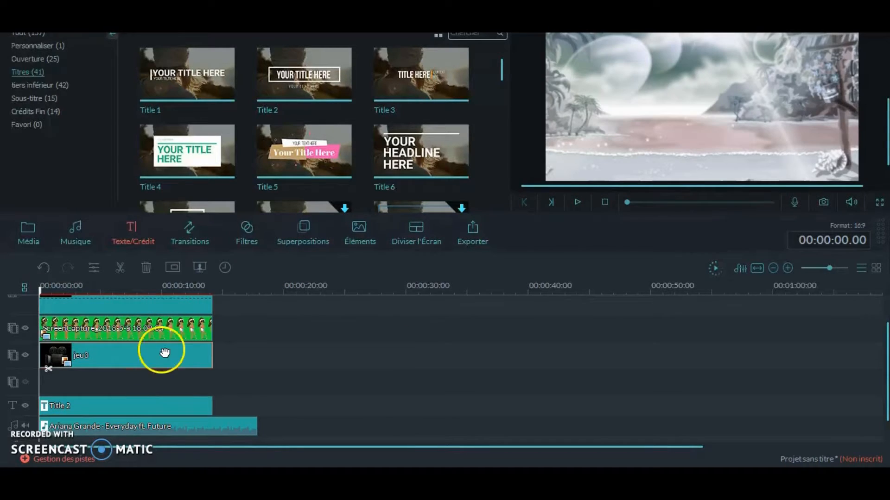
pyautogui.moveTo(627, 208); pyautogui.dragTo(664, 203)
pyautogui.moveTo(634, 98); pyautogui.dragTo(809, 123)
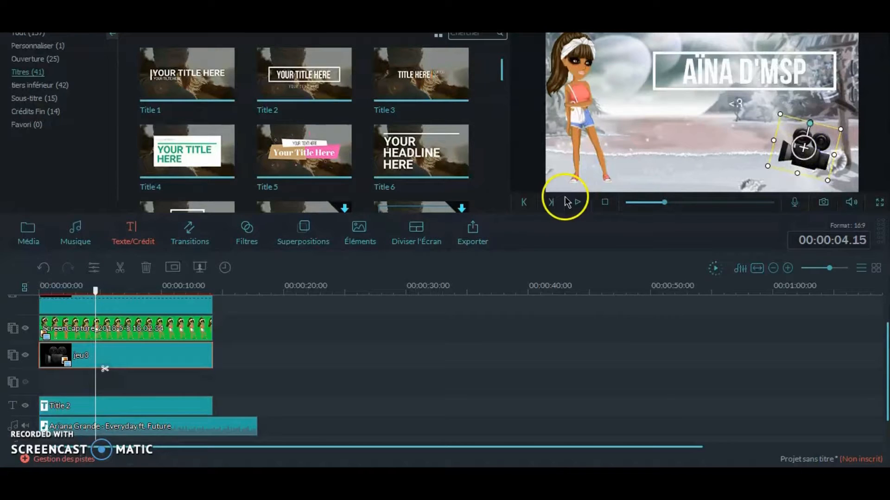
pyautogui.click(75, 232)
pyautogui.click(27, 234)
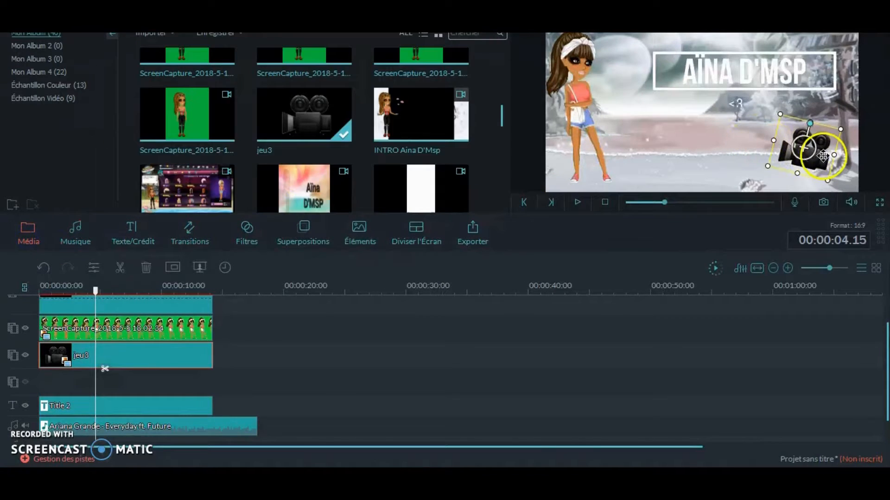
pyautogui.moveTo(822, 156); pyautogui.dragTo(820, 159)
# - Import the heart-eyes emoji image "jeu" and place it at the start of the empty track below the camera clip
pyautogui.click(155, 34)
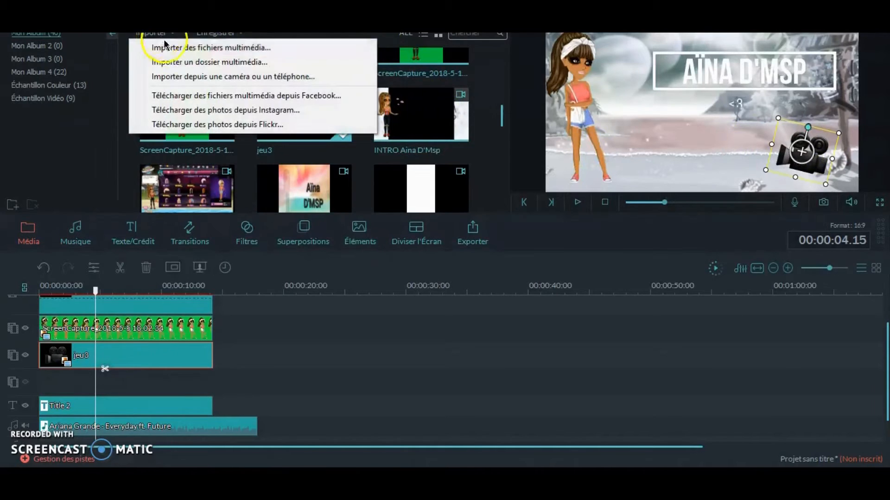
pyautogui.click(165, 47)
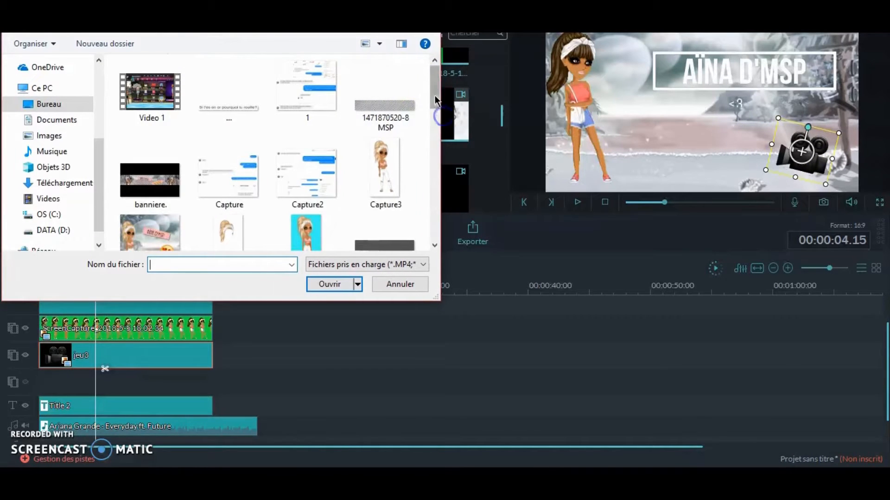
pyautogui.scroll(-5, 302, 139)
pyautogui.doubleClick(143, 164)
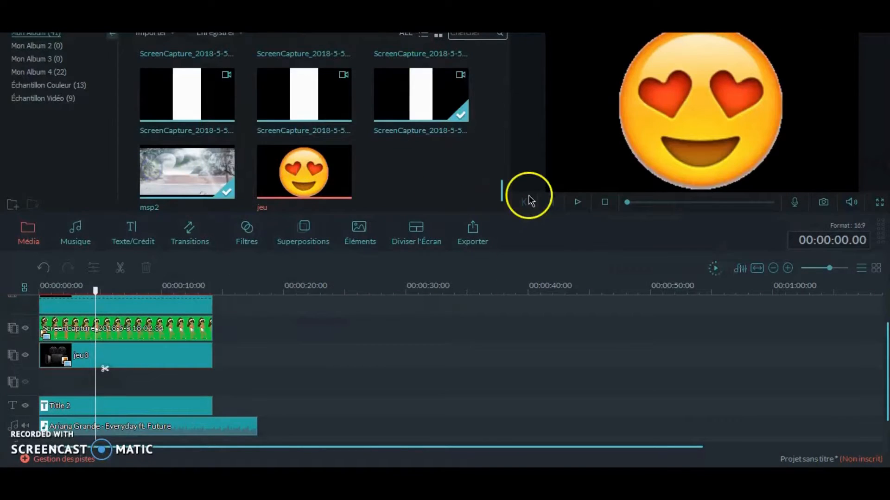
pyautogui.moveTo(47, 379); pyautogui.dragTo(49, 381)
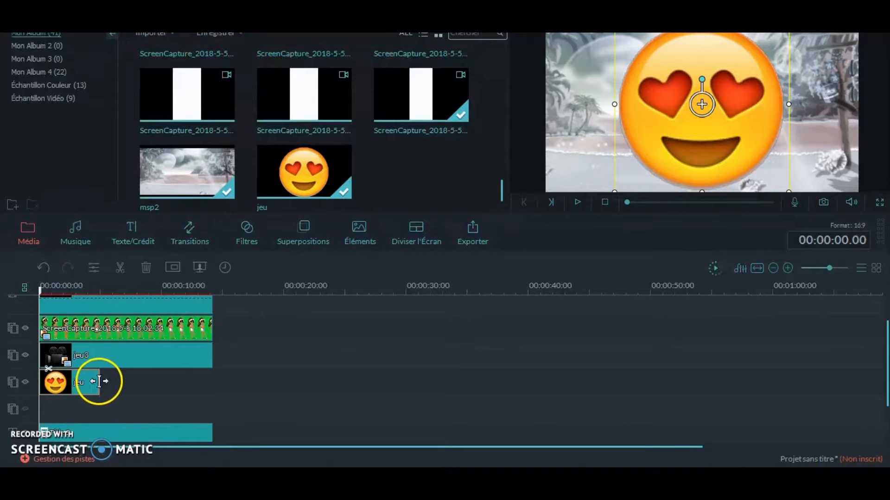
# - Extend the jeu emoji clip to the end of the avatar clip and accept the Flip Down1 motion for it
pyautogui.doubleClick(95, 381)
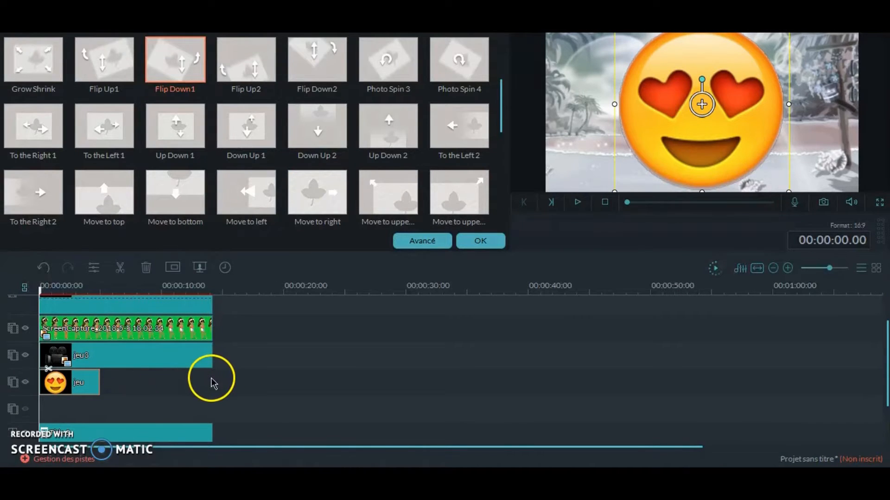
pyautogui.moveTo(99, 381); pyautogui.dragTo(212, 382)
pyautogui.click(482, 242)
pyautogui.click(576, 202)
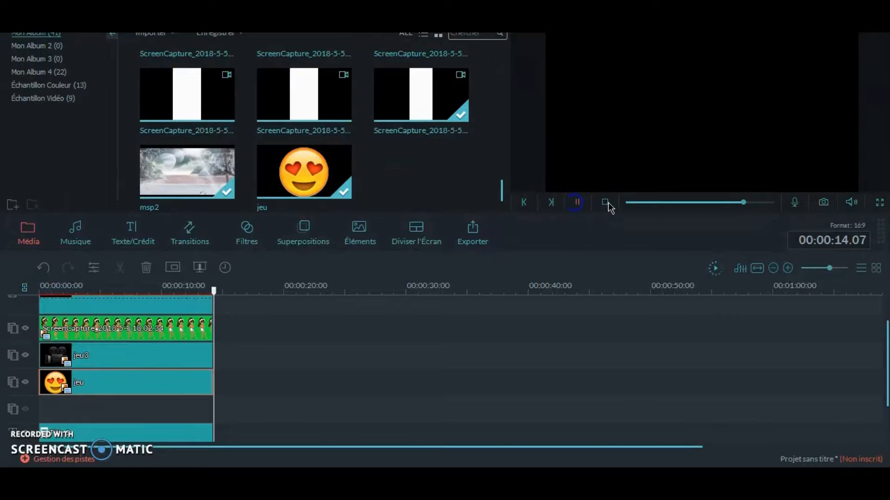
# - Shrink the heart-eyes emoji and place it on the ground beside the avatar's feet
pyautogui.moveTo(743, 203); pyautogui.dragTo(669, 203)
pyautogui.click(578, 204)
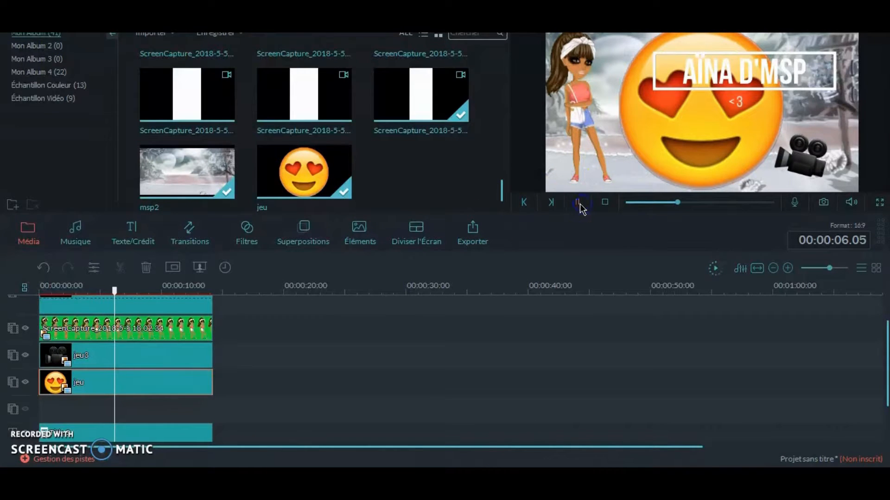
pyautogui.moveTo(674, 117); pyautogui.dragTo(667, 146)
pyautogui.moveTo(609, 45); pyautogui.dragTo(644, 119)
# - Play the intro from the start to check how the emoji moves in
pyautogui.click(626, 203)
pyautogui.click(578, 202)
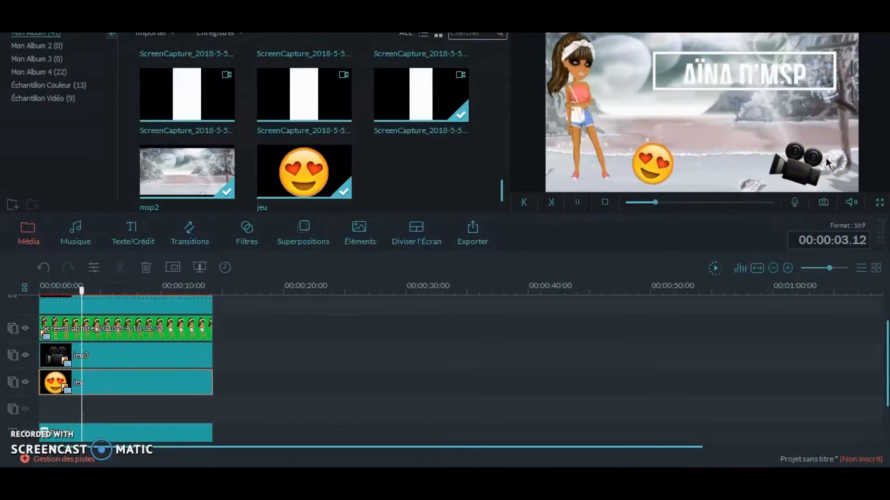
pyautogui.click(579, 203)
# - Change the emoji clip's motion effect to Photo Spin 3 and preview the intro from the start
pyautogui.doubleClick(168, 389)
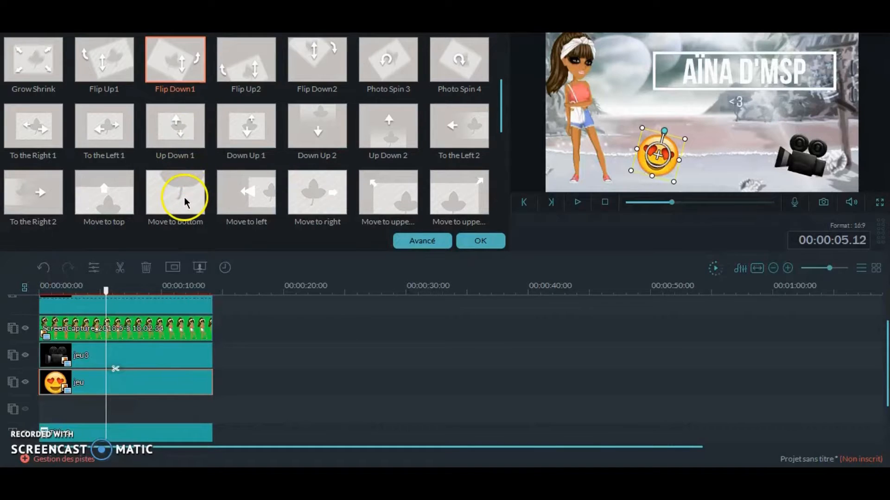
pyautogui.click(378, 63)
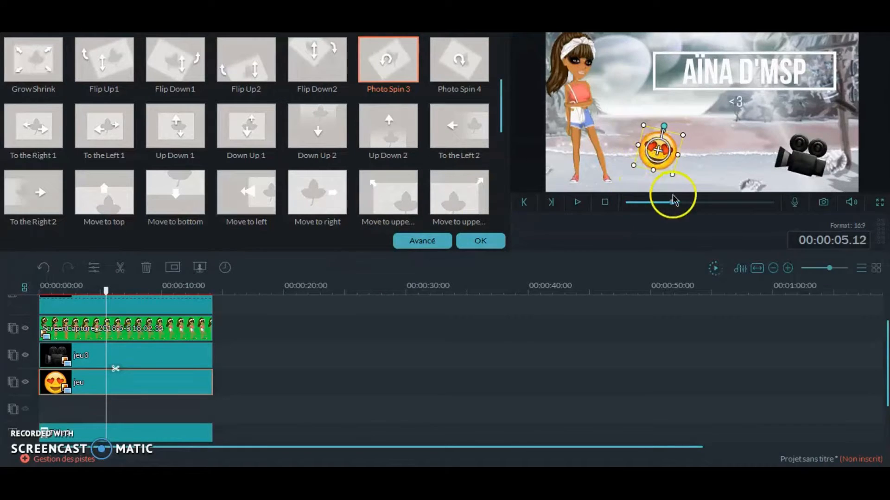
pyautogui.moveTo(674, 200); pyautogui.dragTo(597, 214)
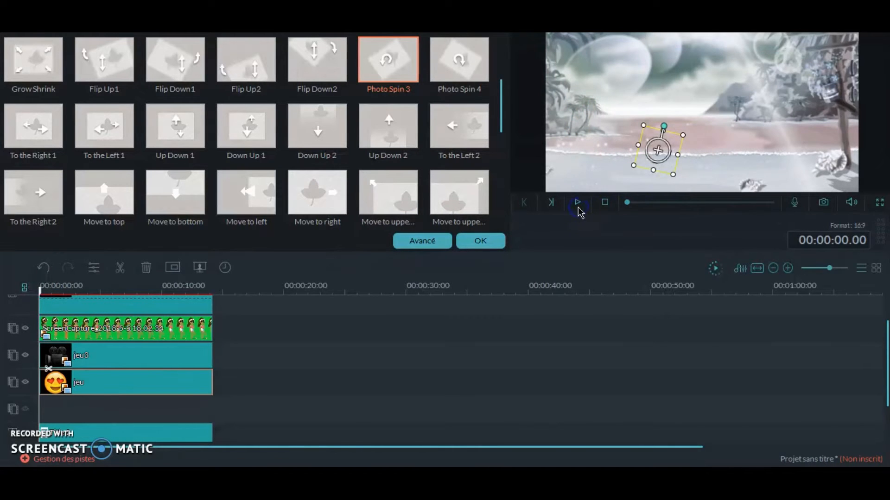
pyautogui.click(577, 204)
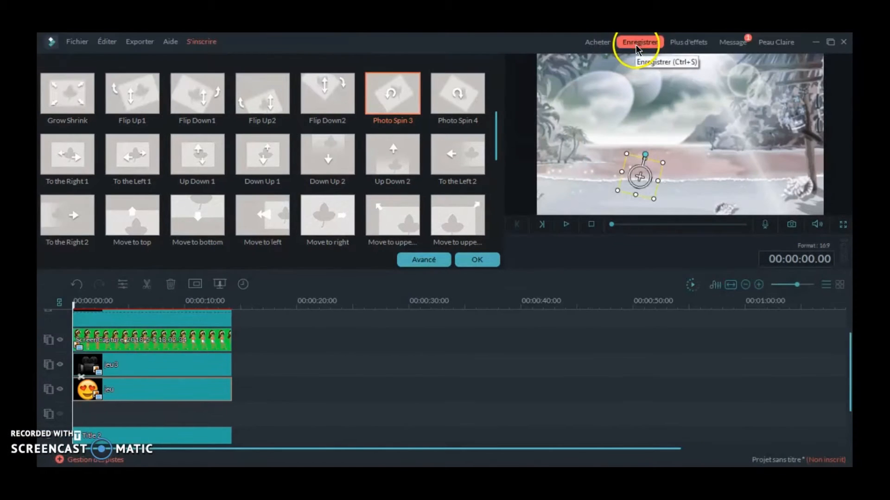
# - Save the project as Vidéo 5(dbt) in the capture folder
pyautogui.click(636, 45)
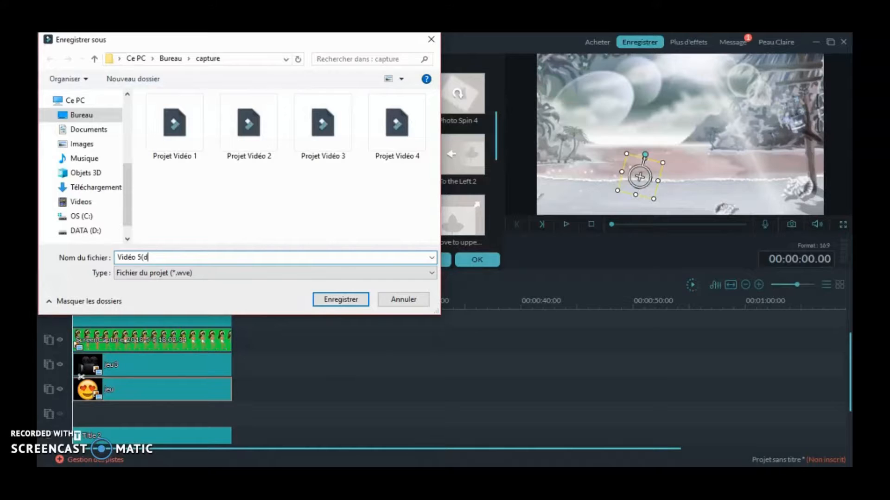
pyautogui.click(341, 299)
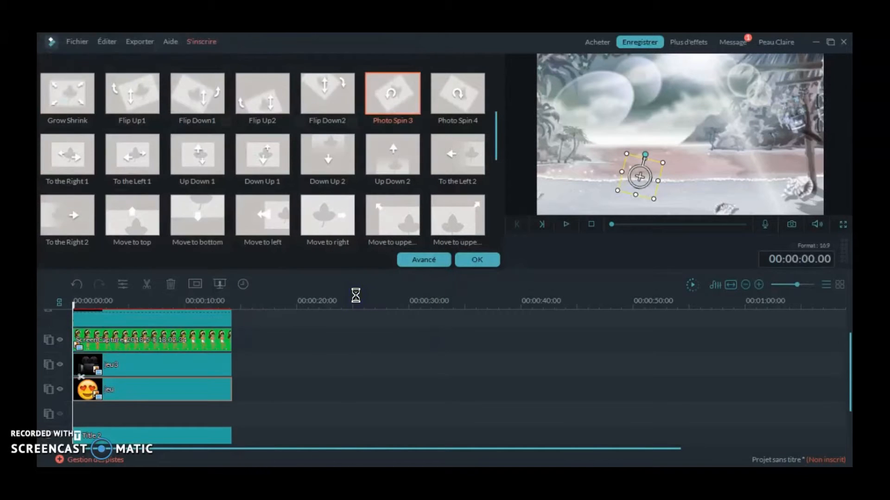
# - Play the intro to about 9 seconds and trim the avatar, background, camera, emoji and title clips to end at 00:00:09.05
pyautogui.click(816, 225)
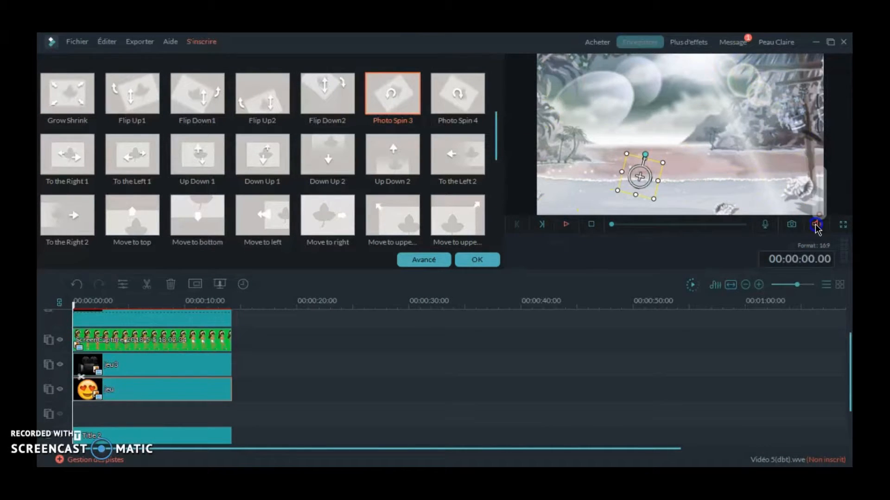
pyautogui.click(582, 221)
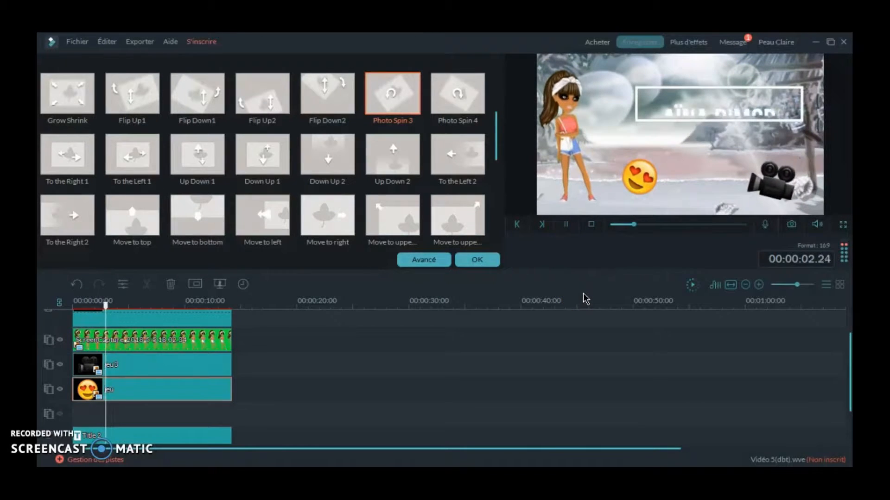
pyautogui.click(566, 223)
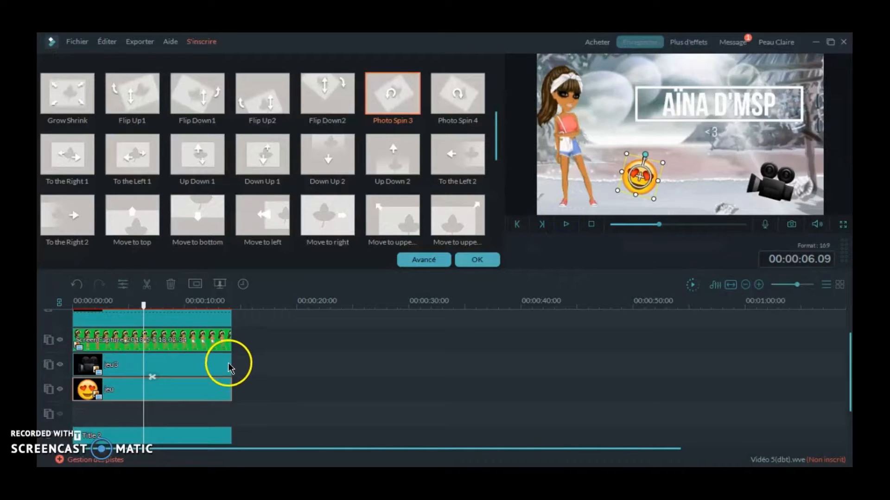
pyautogui.click(566, 225)
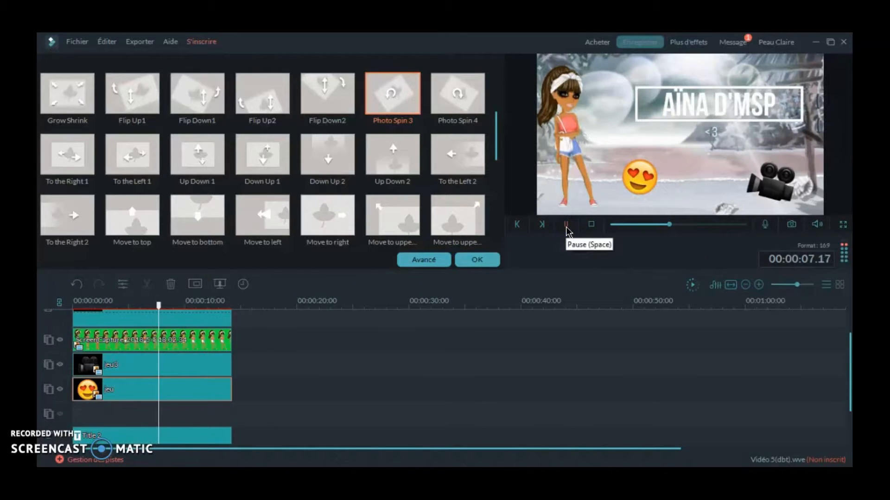
pyautogui.click(566, 225)
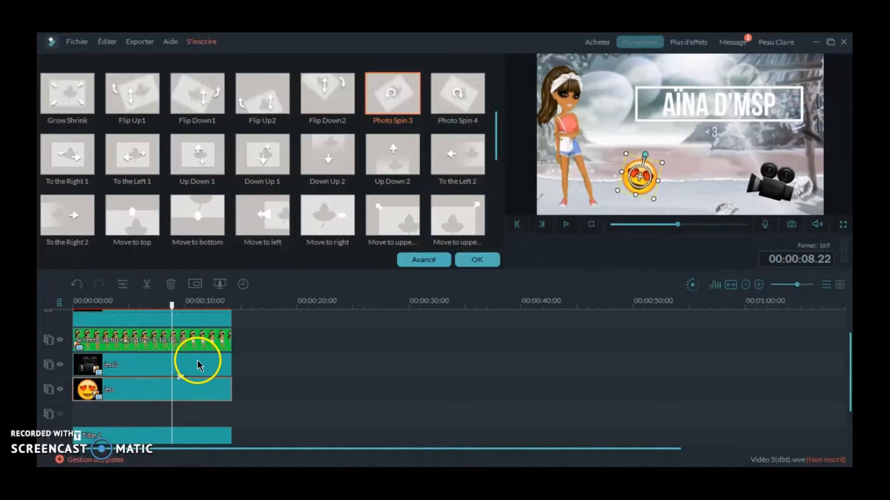
pyautogui.moveTo(234, 342); pyautogui.dragTo(175, 342)
pyautogui.click(231, 319)
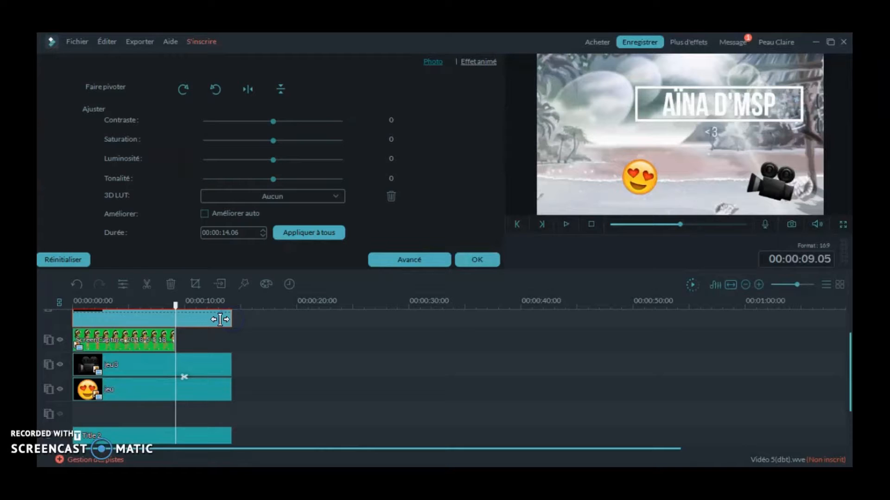
pyautogui.moveTo(230, 317); pyautogui.dragTo(175, 317)
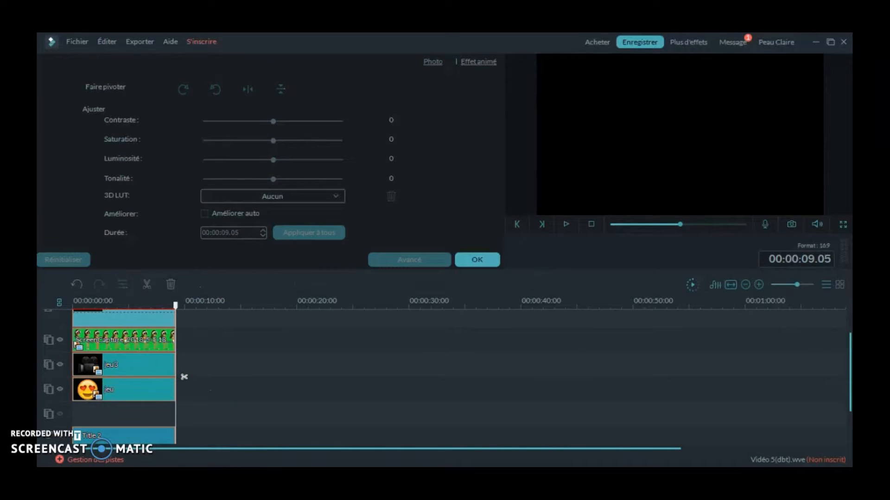
# - Shorten the music clip to a duration of 00:00:12.11 and play the end of the intro with it
pyautogui.moveTo(850, 352); pyautogui.dragTo(850, 374)
pyautogui.moveTo(267, 414); pyautogui.dragTo(222, 418)
pyautogui.moveTo(212, 305); pyautogui.dragTo(90, 310)
pyautogui.click(566, 224)
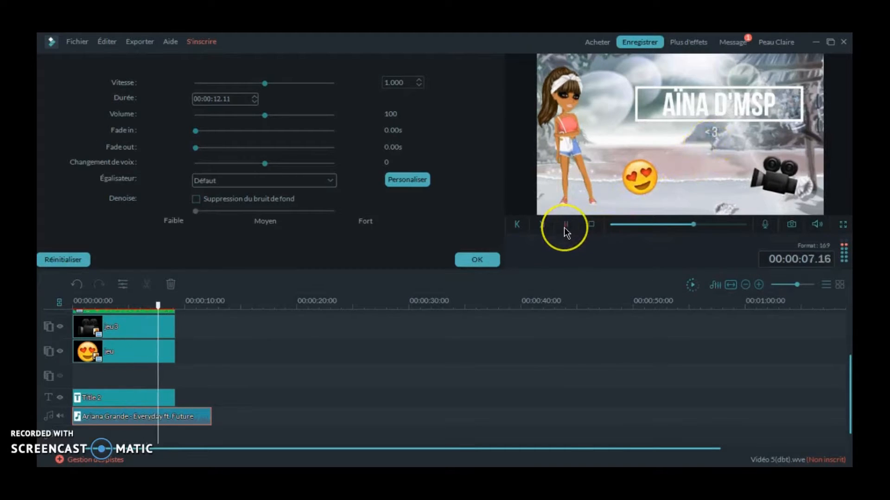
pyautogui.click(566, 224)
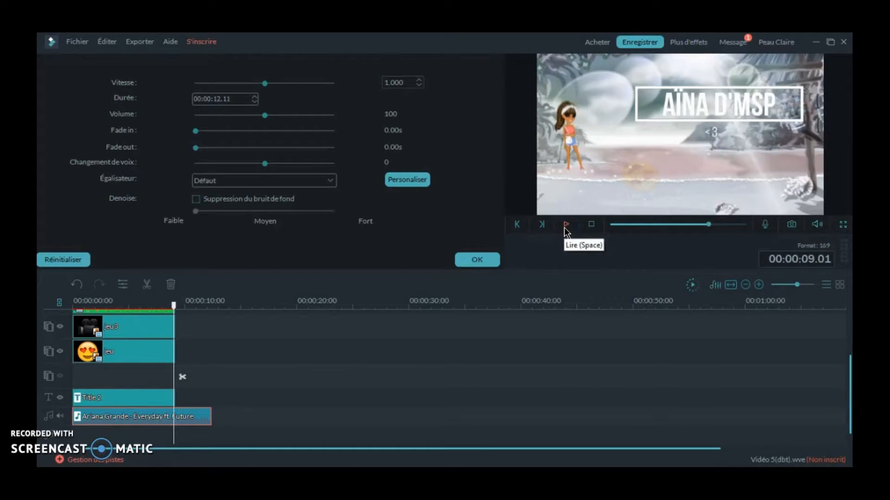
pyautogui.click(564, 227)
pyautogui.click(310, 405)
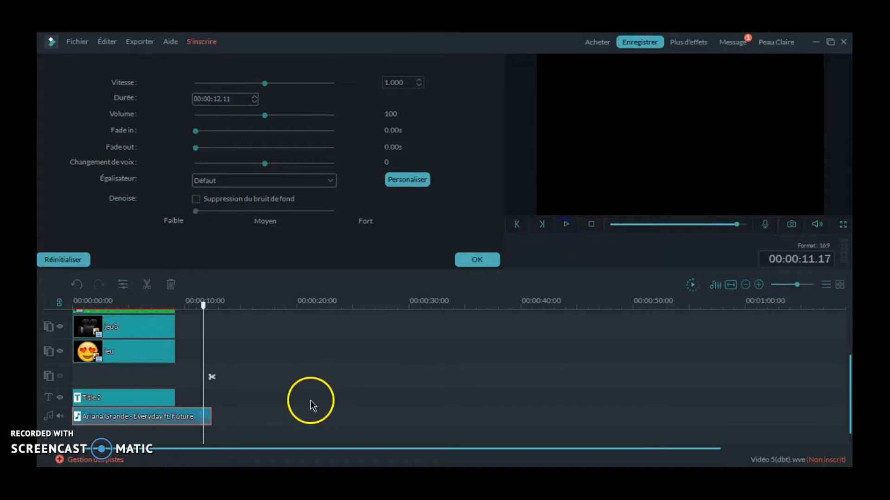
# - Look at the title clip's text settings and close them again
pyautogui.rightClick(155, 397)
pyautogui.click(191, 357)
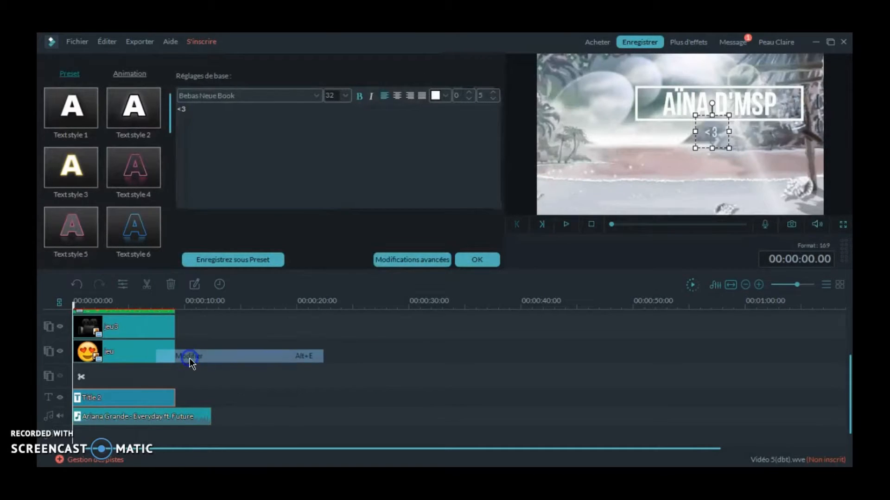
pyautogui.click(484, 259)
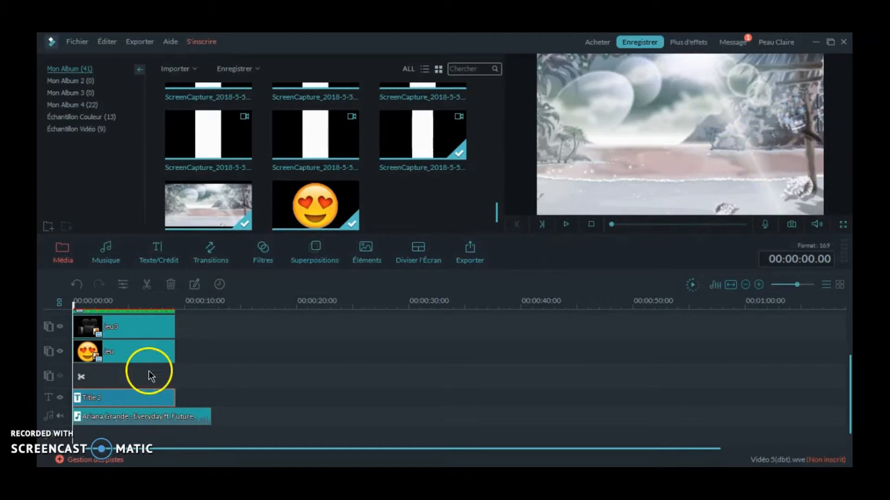
# - Open the heart-eyes emoji clip's advanced picture-in-picture settings and play the preview there
pyautogui.rightClick(147, 357)
pyautogui.click(207, 275)
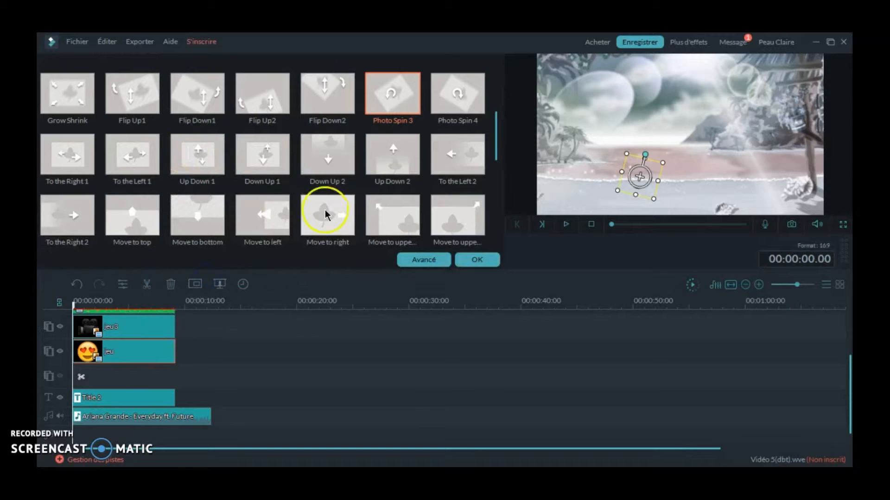
pyautogui.click(440, 255)
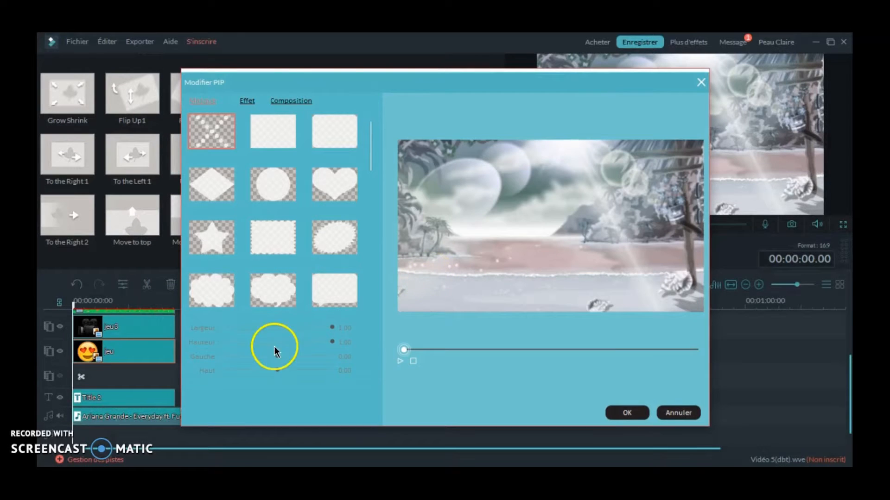
pyautogui.click(242, 100)
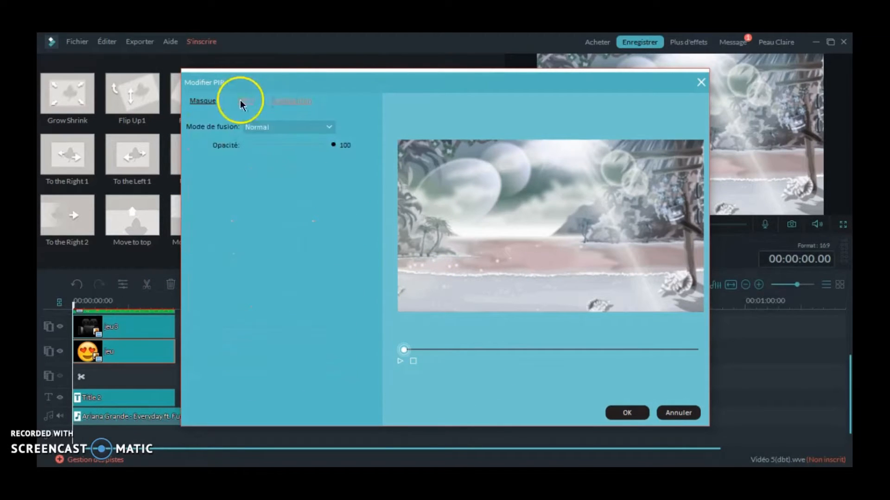
pyautogui.click(401, 361)
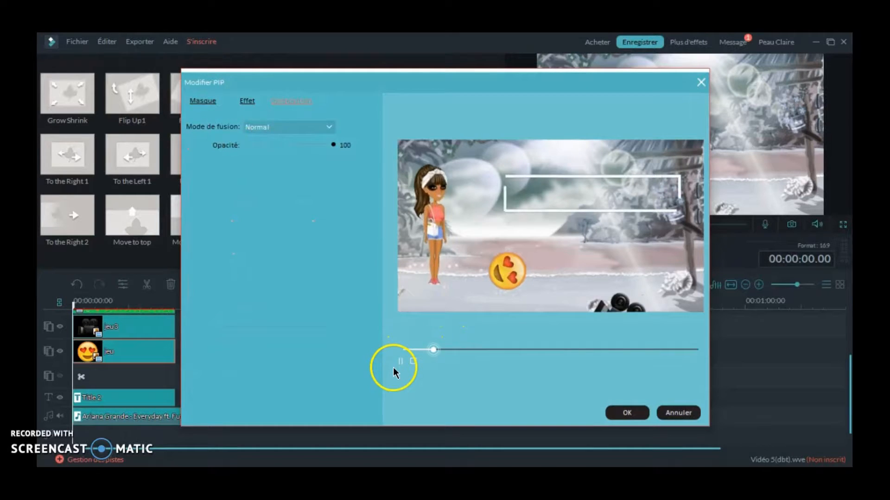
# - Try opacity 12 and several blend modes on the emoji, including Produit, and return it to Normal at opacity 100
pyautogui.moveTo(333, 144); pyautogui.dragTo(256, 138)
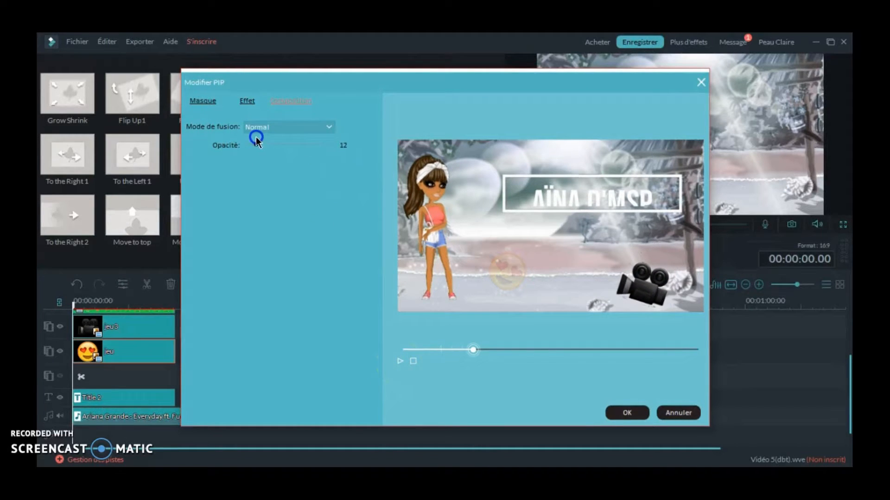
pyautogui.click(308, 136)
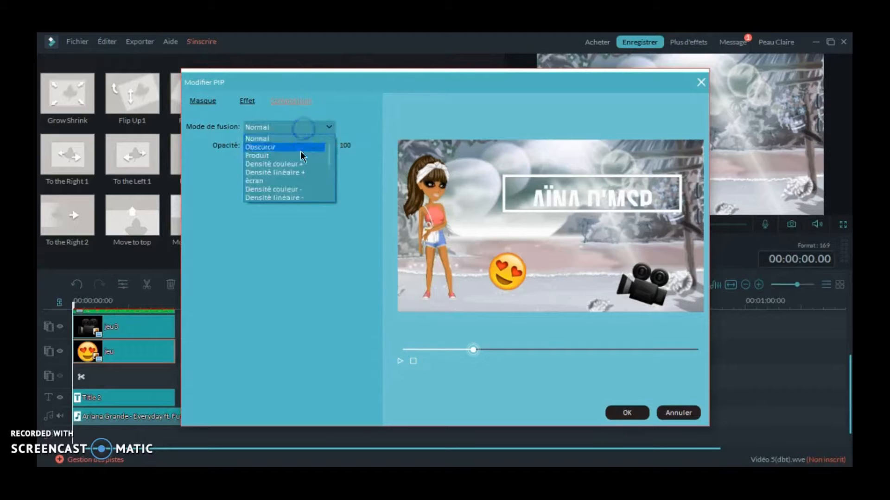
pyautogui.click(299, 146)
pyautogui.click(307, 126)
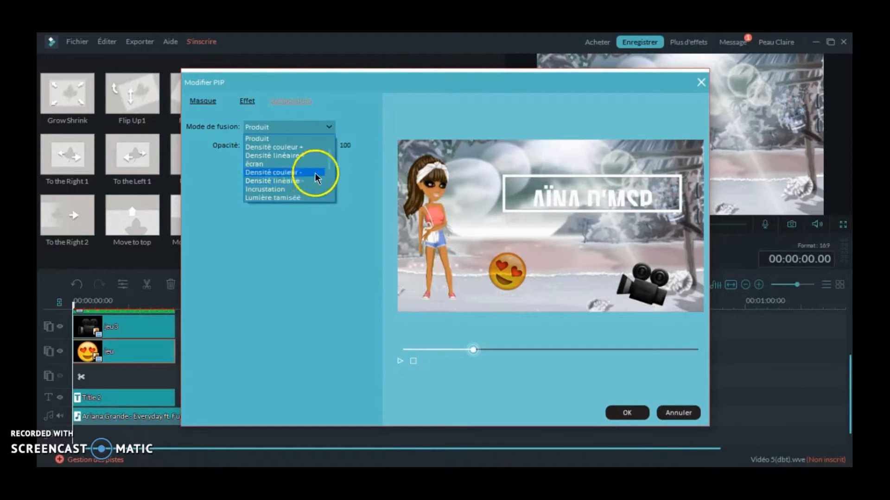
pyautogui.click(317, 172)
pyautogui.click(317, 127)
pyautogui.click(300, 199)
pyautogui.click(310, 127)
pyautogui.click(299, 139)
pyautogui.click(326, 127)
pyautogui.moveTo(329, 181); pyautogui.dragTo(332, 142)
pyautogui.click(286, 136)
# - Apply a shadow to the emoji clip with distance 2 and blur 10, leaving chroma keying off
pyautogui.click(251, 102)
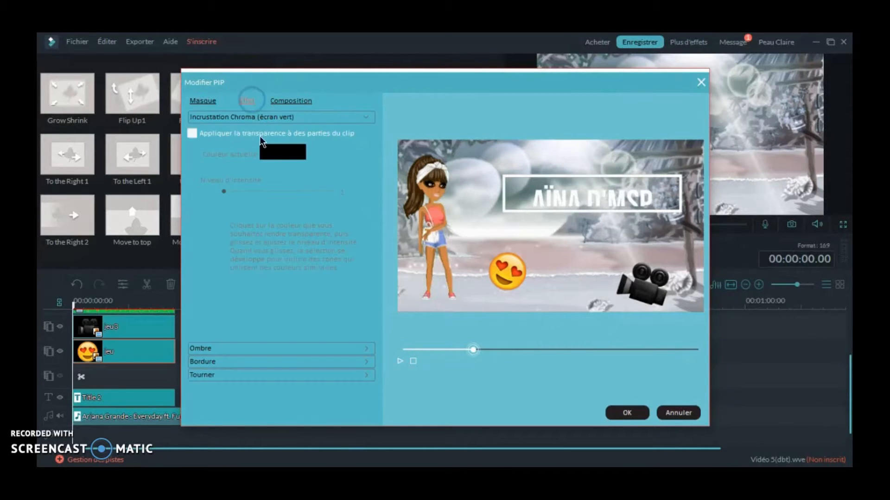
pyautogui.click(238, 138)
pyautogui.click(238, 138)
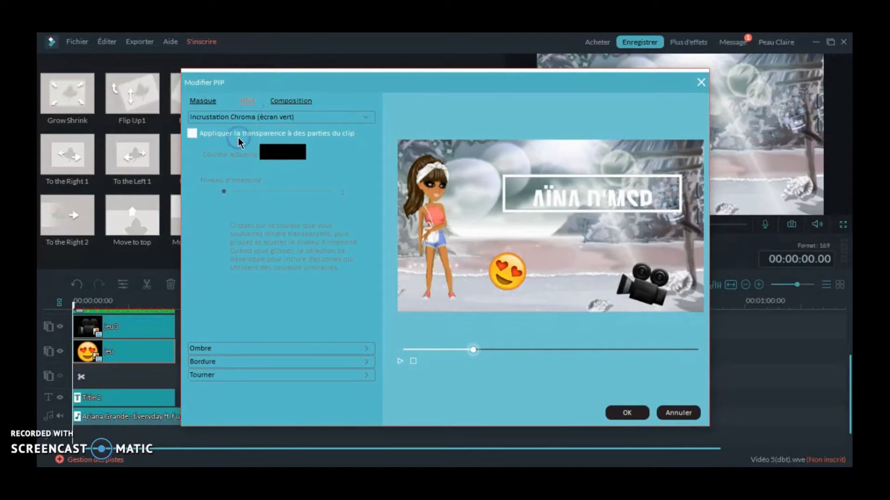
pyautogui.click(294, 348)
pyautogui.click(215, 149)
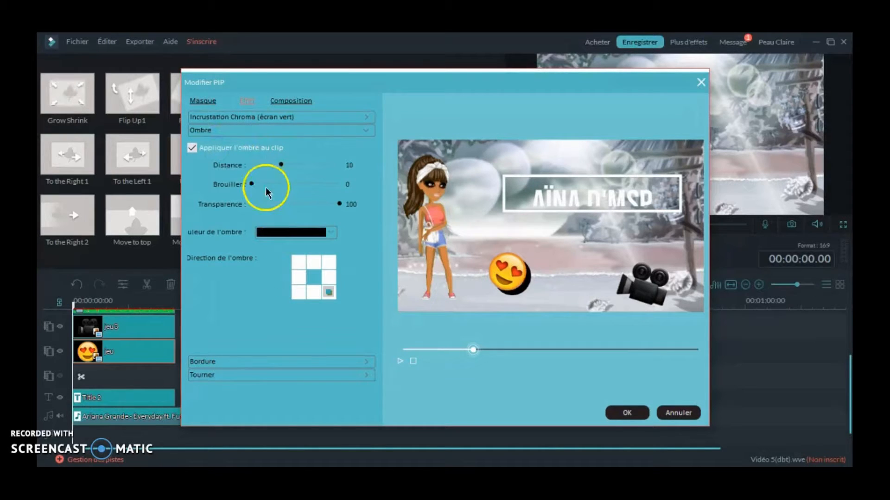
pyautogui.moveTo(259, 159); pyautogui.dragTo(312, 183)
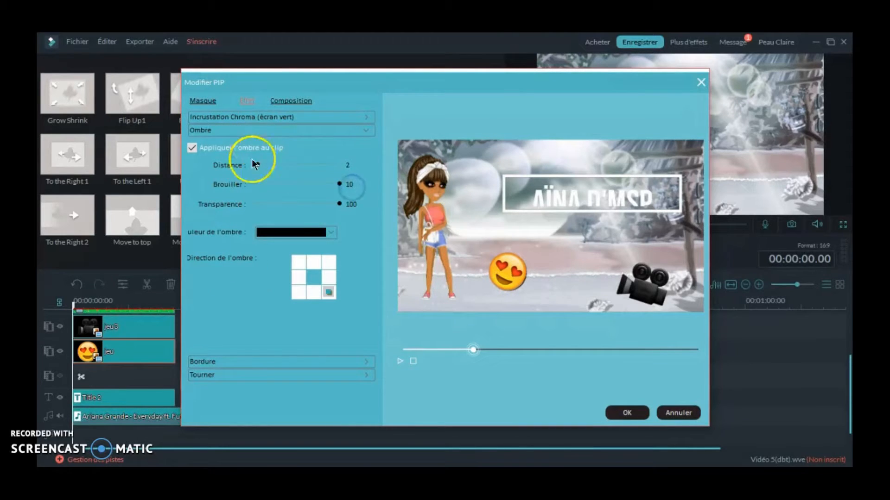
# - Try a border on the emoji clip, remove it again, and accept the advanced settings
pyautogui.click(247, 362)
pyautogui.click(193, 162)
pyautogui.click(192, 162)
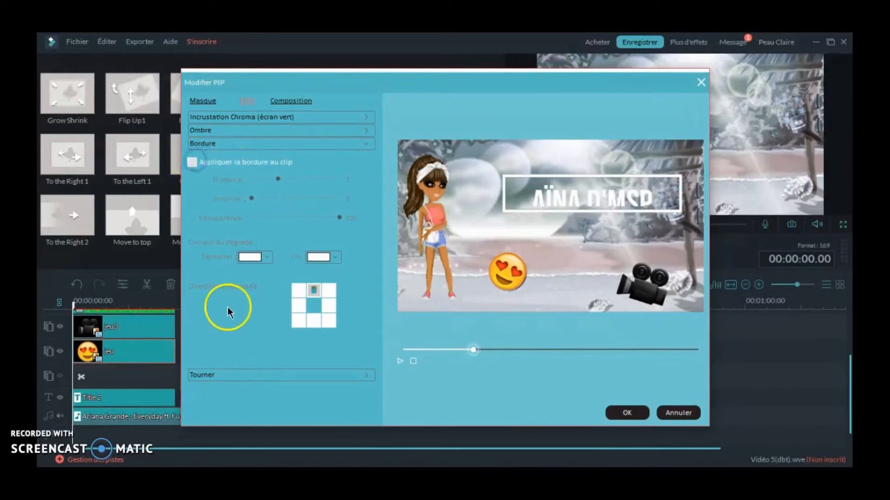
pyautogui.click(237, 375)
pyautogui.click(633, 414)
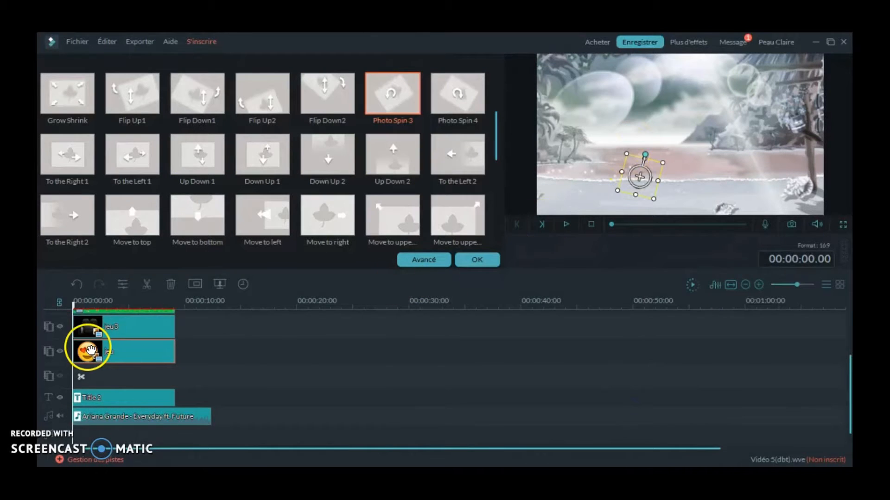
# - Turn on the shadow effect for the camera image clip in its advanced settings
pyautogui.rightClick(118, 332)
pyautogui.click(178, 252)
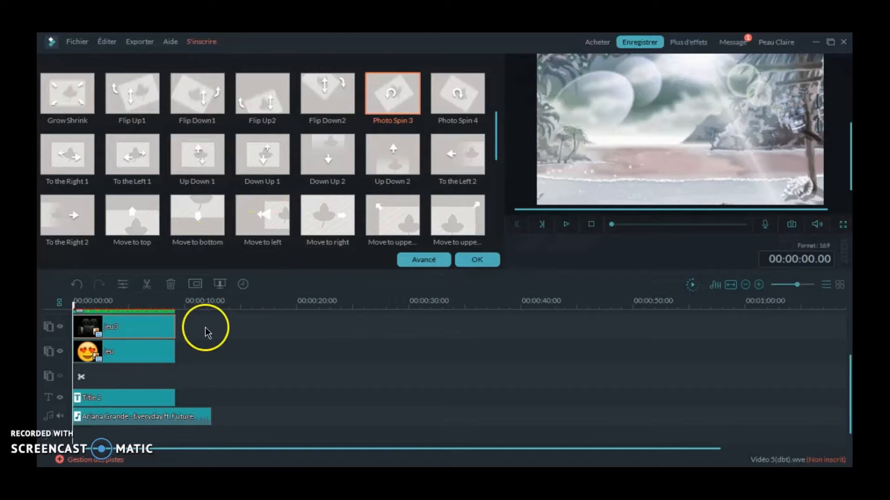
pyautogui.click(423, 260)
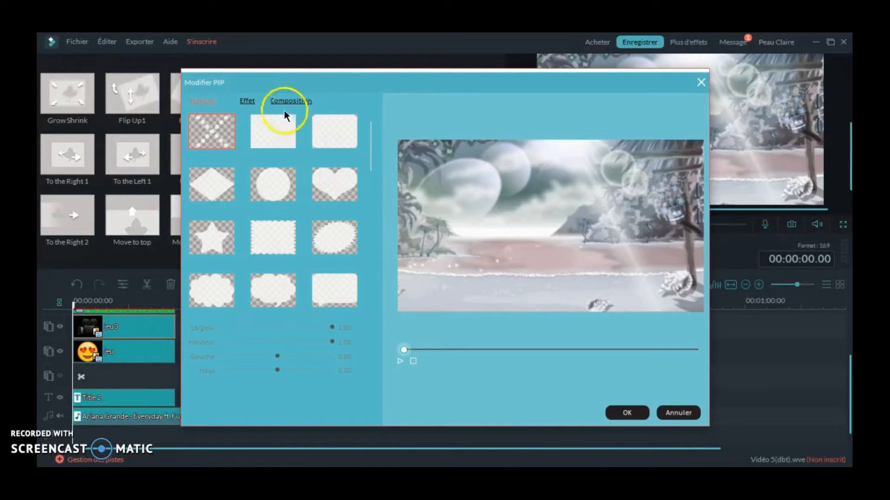
pyautogui.click(248, 102)
pyautogui.click(247, 348)
pyautogui.click(233, 149)
# - Preview the camera's shadow, set it to distance 3 and blur 5, and accept the settings
pyautogui.click(400, 362)
pyautogui.click(400, 362)
pyautogui.moveTo(281, 165); pyautogui.dragTo(251, 164)
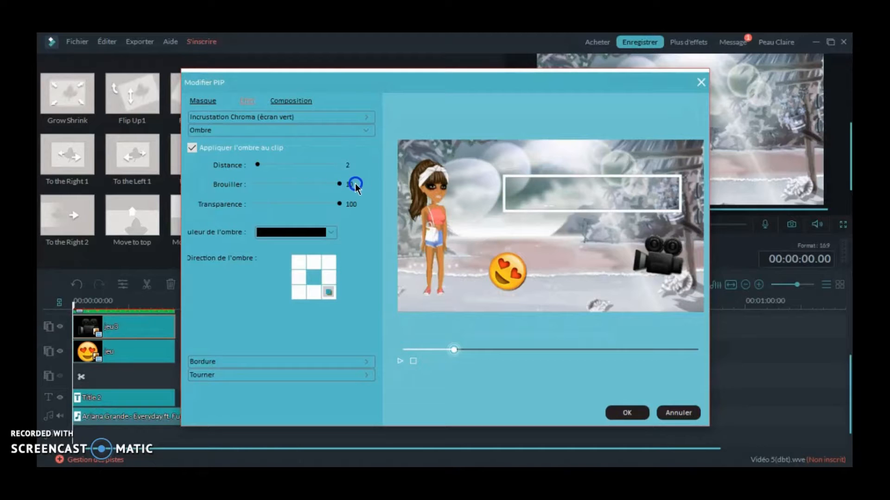
pyautogui.click(262, 166)
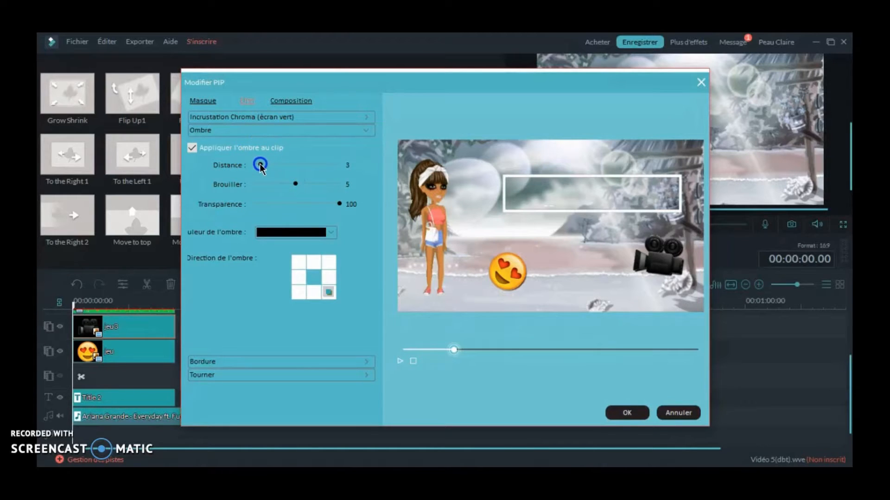
pyautogui.click(623, 414)
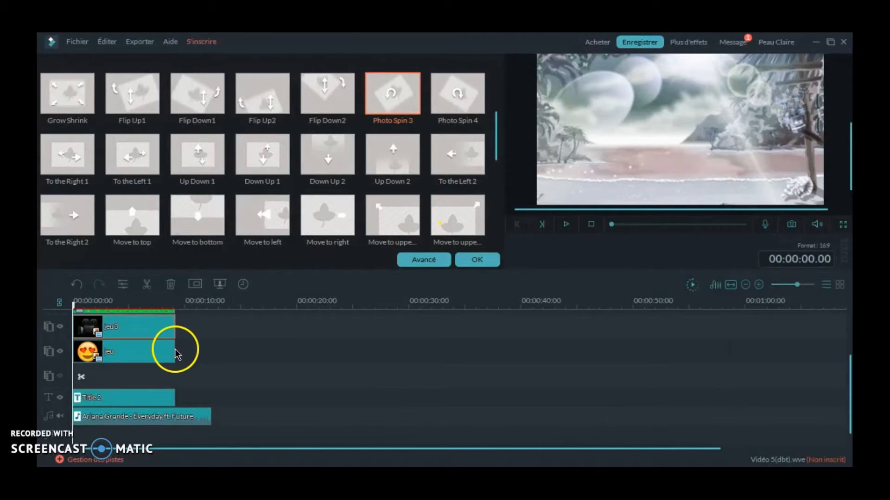
# - Turn on the shadow effect for the green-screen avatar clip in its advanced settings, checking it partway through the preview
pyautogui.moveTo(851, 370); pyautogui.dragTo(814, 364)
pyautogui.click(154, 327)
pyautogui.rightClick(154, 328)
pyautogui.click(190, 241)
pyautogui.rightClick(155, 318)
pyautogui.click(198, 247)
pyautogui.click(247, 100)
pyautogui.click(229, 348)
pyautogui.click(400, 361)
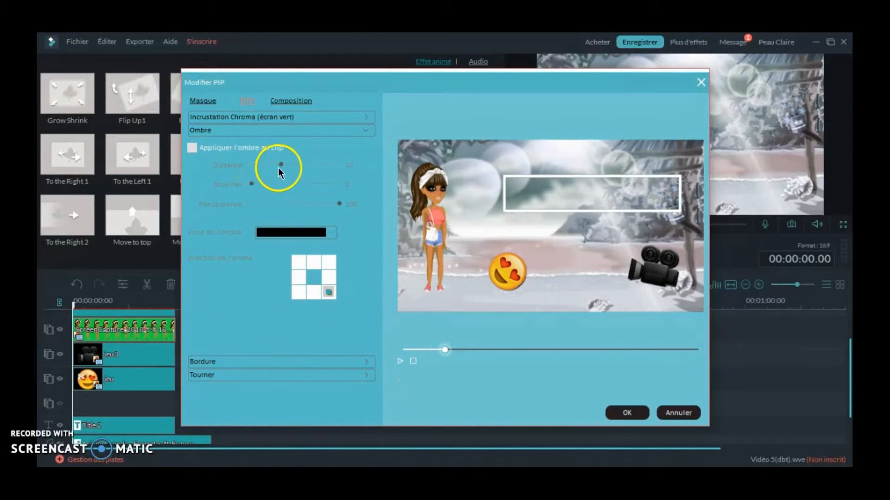
pyautogui.click(234, 148)
# - Set the avatar's shadow to distance 2 and blur 10 and accept the clip's settings
pyautogui.moveTo(281, 164); pyautogui.dragTo(253, 170)
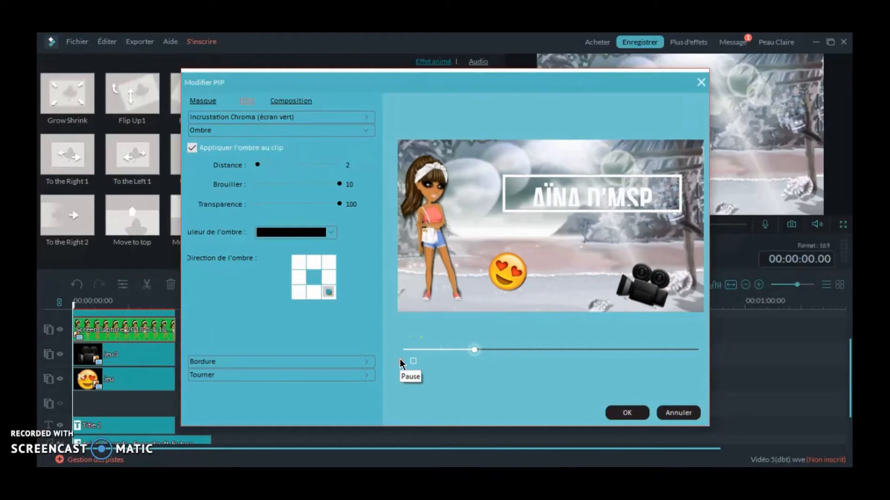
pyautogui.click(627, 413)
pyautogui.click(472, 256)
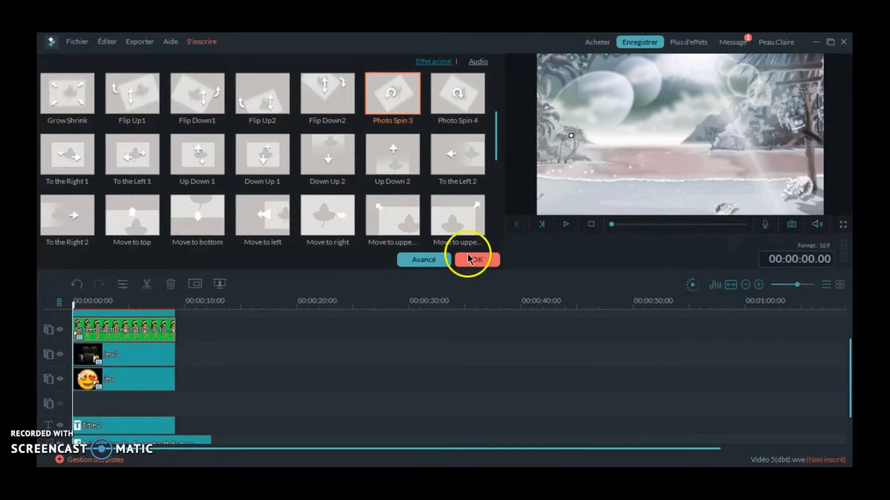
# - Open the music clip's audio settings, set its speed to 1.200, and preview the intro with the faster music
pyautogui.rightClick(199, 441)
pyautogui.click(223, 400)
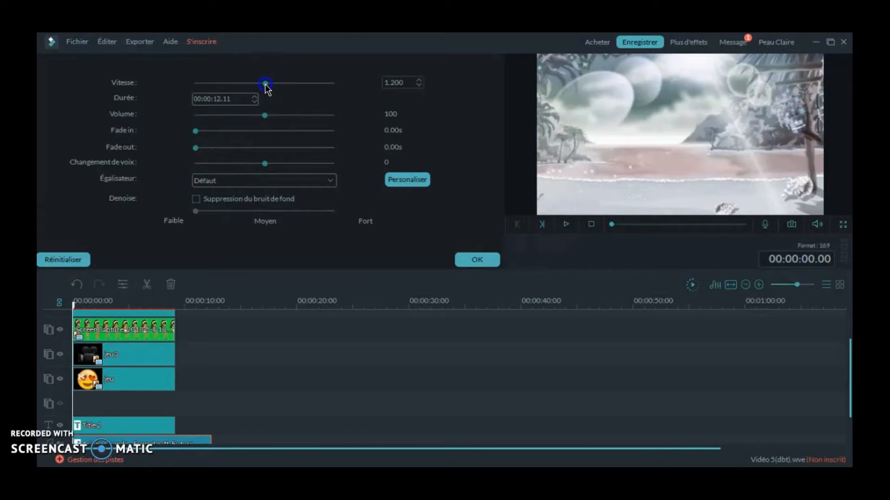
pyautogui.click(565, 224)
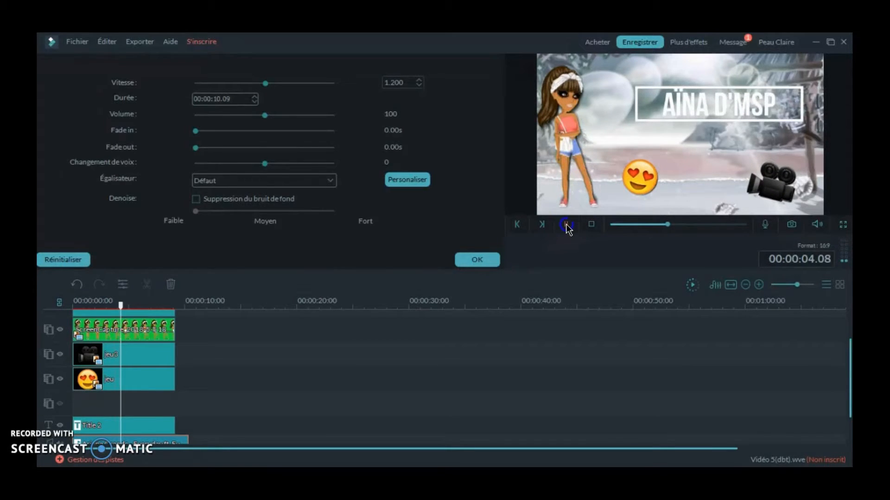
# - Extend the end of the music clip to a duration of 00:00:19.04, preview the intro, and accept the audio settings
pyautogui.moveTo(187, 436); pyautogui.dragTo(267, 437)
pyautogui.moveTo(267, 305); pyautogui.dragTo(100, 305)
pyautogui.click(561, 224)
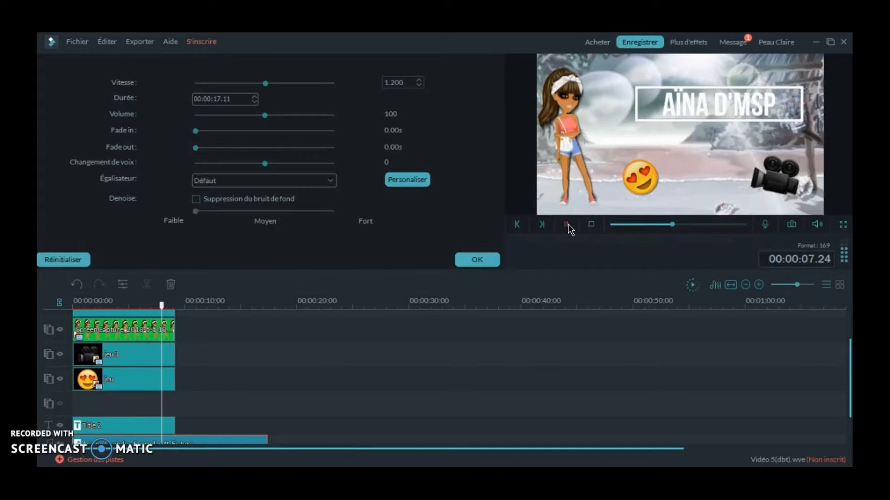
pyautogui.click(567, 226)
pyautogui.moveTo(266, 440); pyautogui.dragTo(288, 438)
pyautogui.click(566, 224)
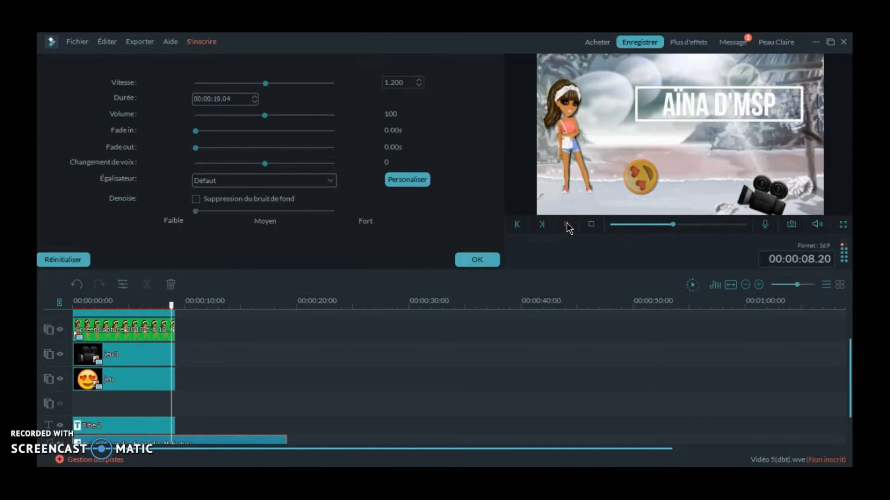
pyautogui.click(566, 224)
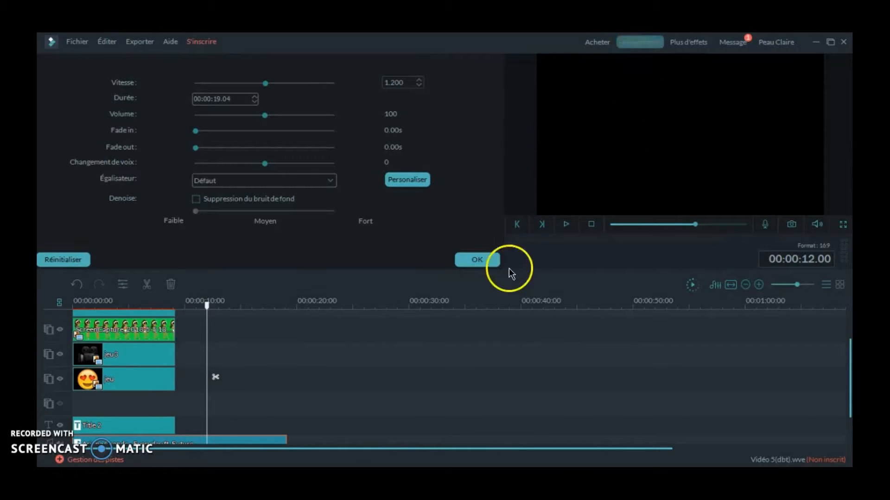
pyautogui.click(484, 260)
# - Start the export, open the text file holding the registration details, and open the software registration form from the trial notice
pyautogui.click(472, 254)
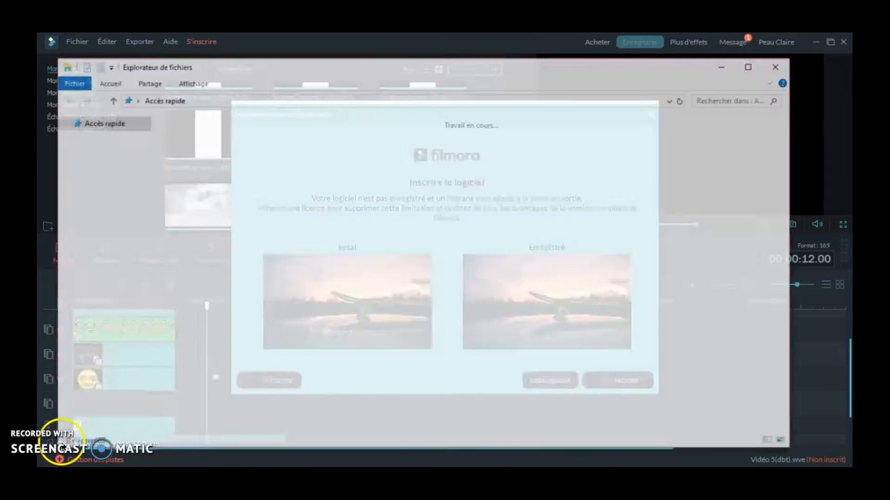
pyautogui.click(532, 196)
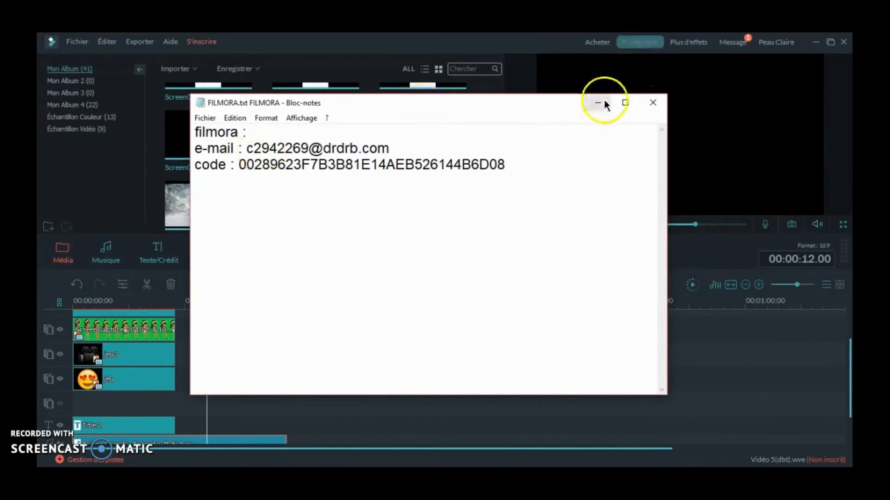
pyautogui.click(605, 101)
pyautogui.click(268, 380)
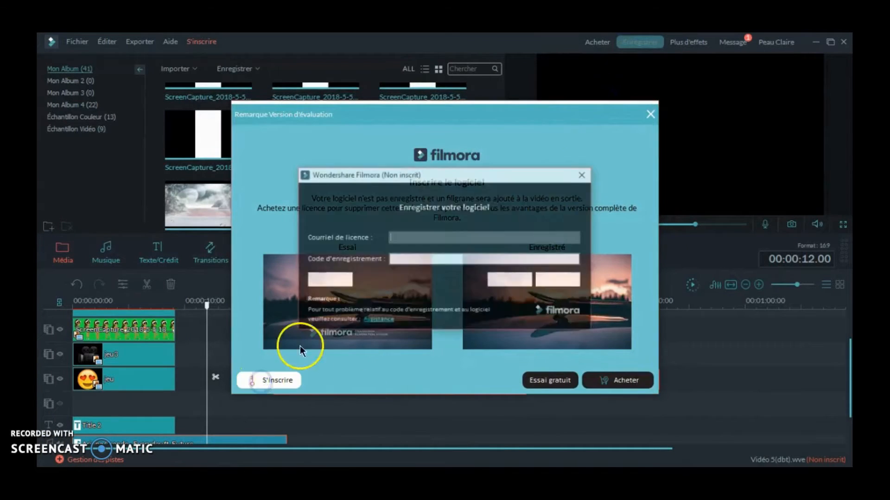
# - Copy the licence e-mail from the text file into the registration form's e-mail field
pyautogui.click(284, 473)
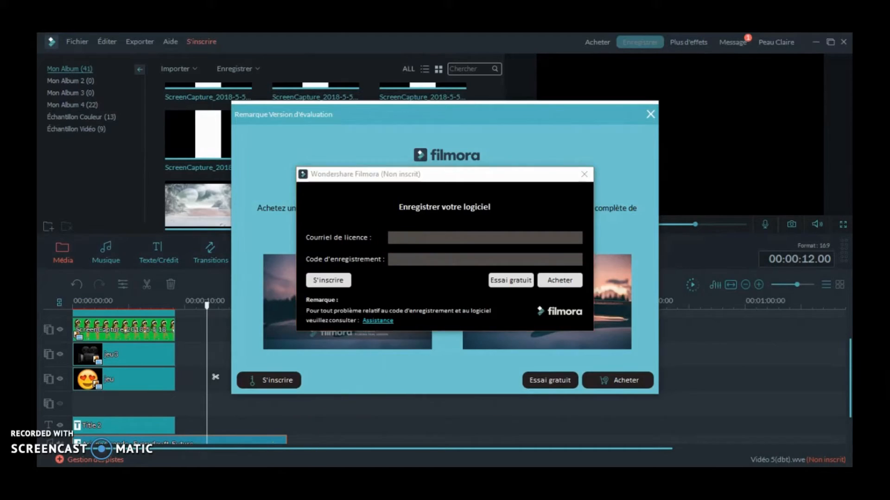
pyautogui.moveTo(253, 149); pyautogui.dragTo(302, 149)
pyautogui.click(592, 98)
pyautogui.click(466, 230)
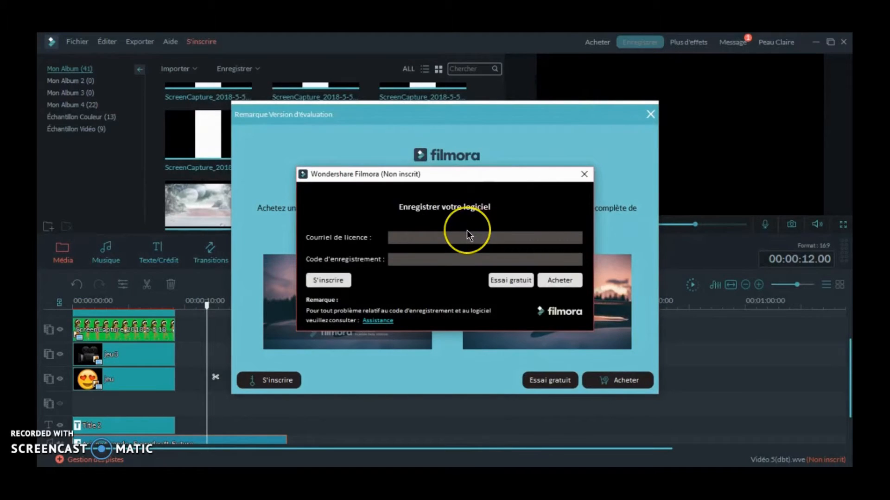
pyautogui.hotkey('ctrl', 'v')
# - Copy the registration code from the text file into the form's registration code field
pyautogui.click(292, 459)
pyautogui.moveTo(239, 166); pyautogui.dragTo(504, 167)
pyautogui.hotkey('ctrl', 'c')
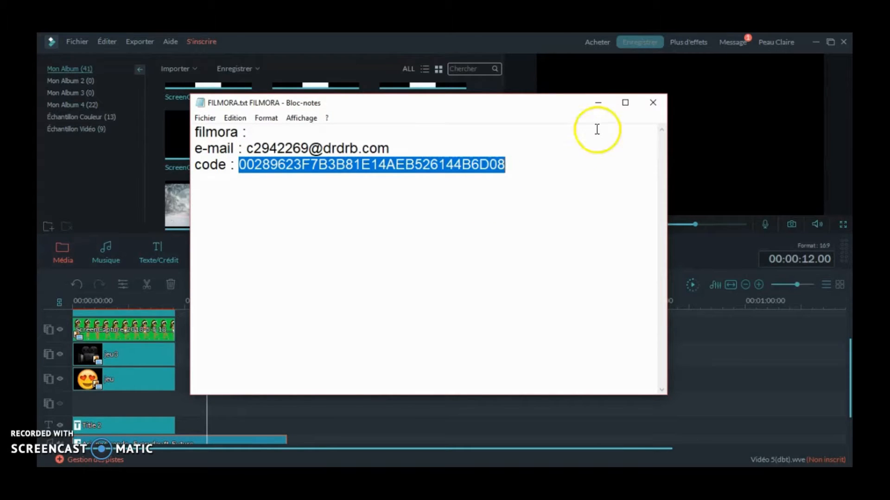
pyautogui.click(598, 102)
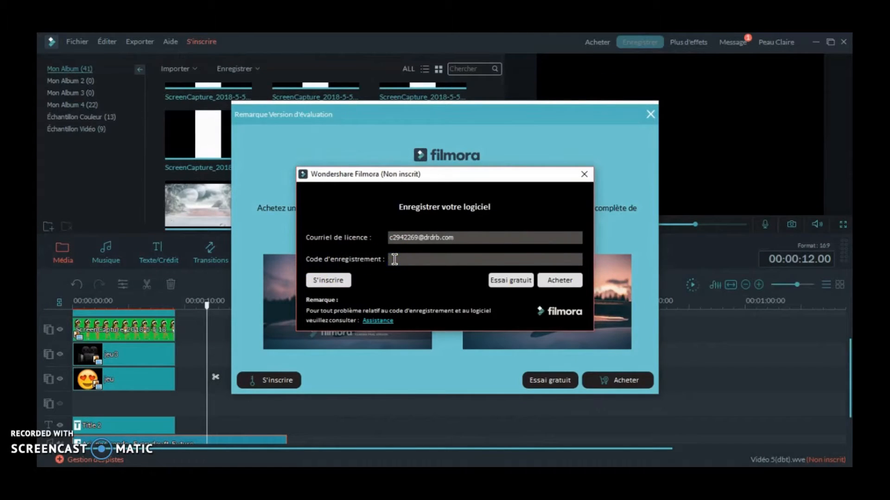
pyautogui.click(394, 260)
pyautogui.hotkey('ctrl', 'v')
# - Turn off Wi-Fi, submit the registration form, and dismiss the registration message
pyautogui.click(714, 478)
pyautogui.click(673, 446)
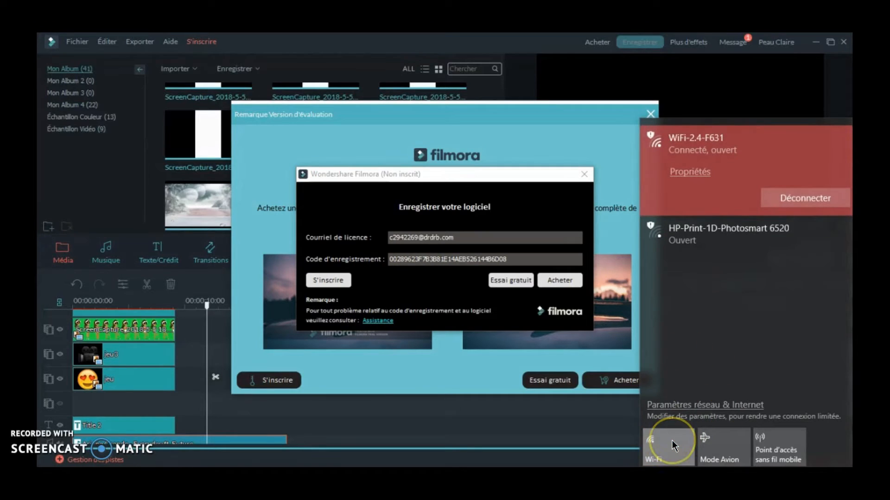
pyautogui.click(329, 280)
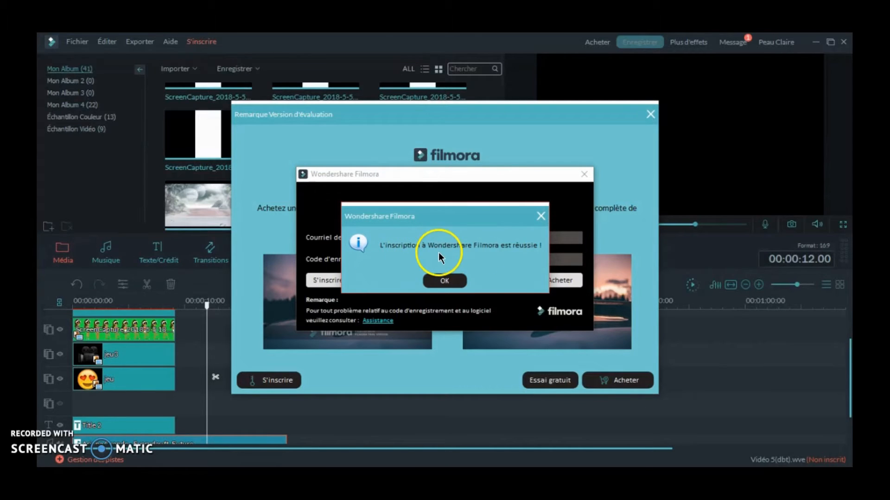
pyautogui.click(453, 279)
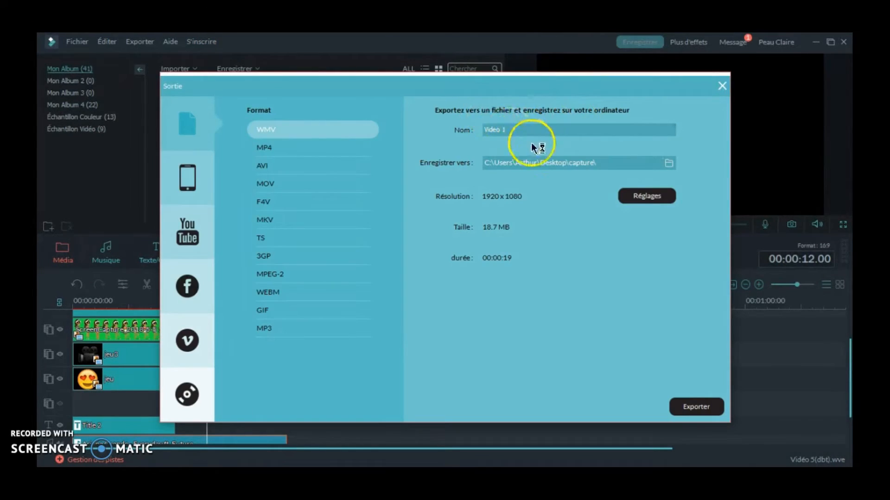
# - Set the WMV export's quality to Meilleur, accept the settings, and export the video
pyautogui.click(531, 134)
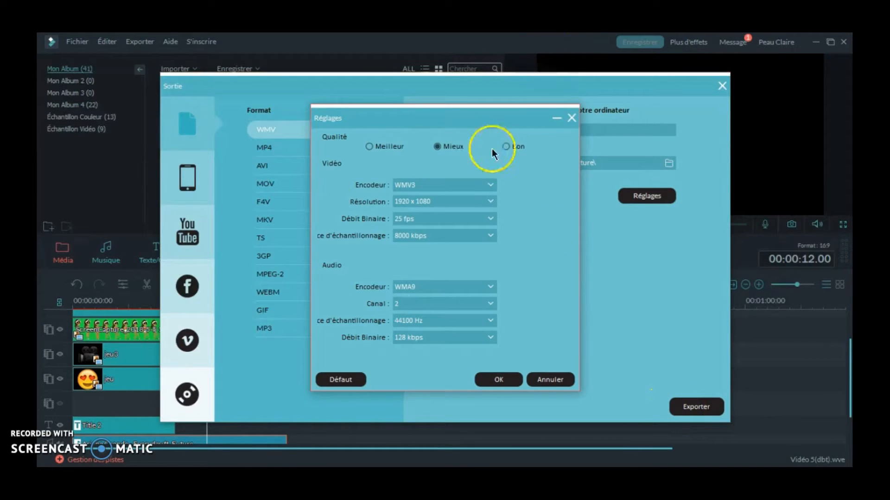
pyautogui.click(380, 146)
pyautogui.click(498, 378)
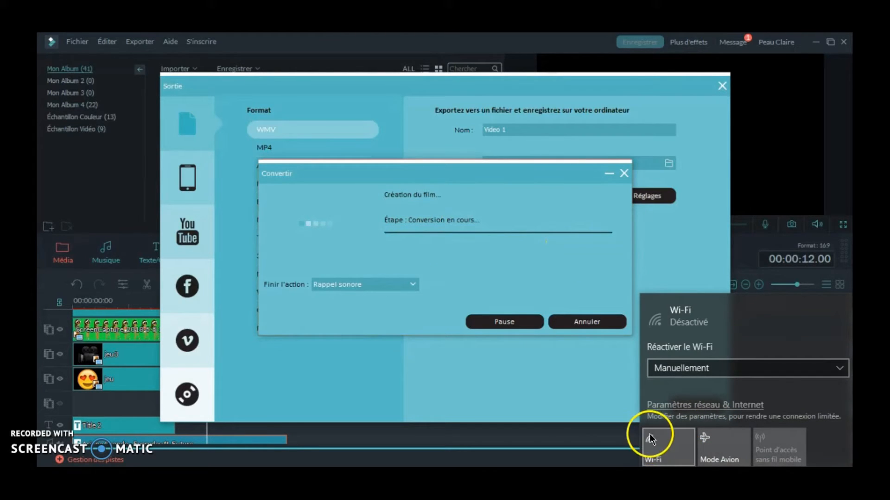
# - Turn Wi-Fi back on during the conversion, then close the antivirus notice, the registration message and the finished conversion dialog
pyautogui.click(651, 441)
pyautogui.click(526, 391)
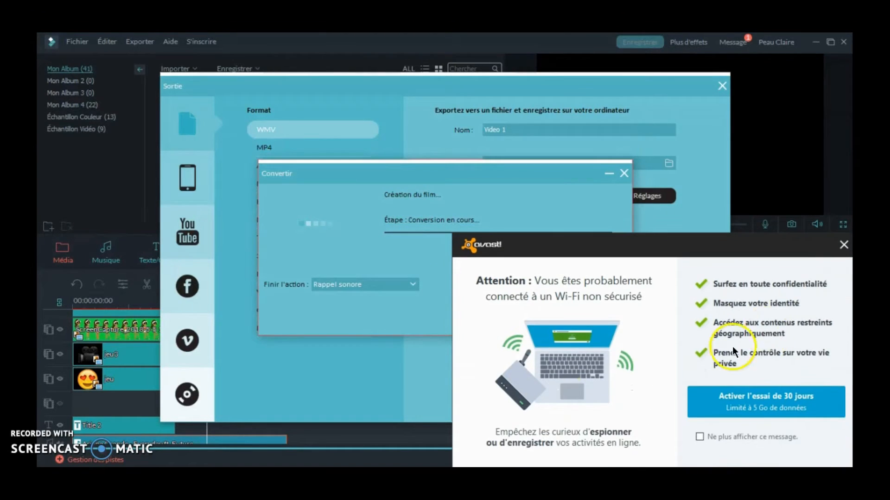
pyautogui.click(842, 244)
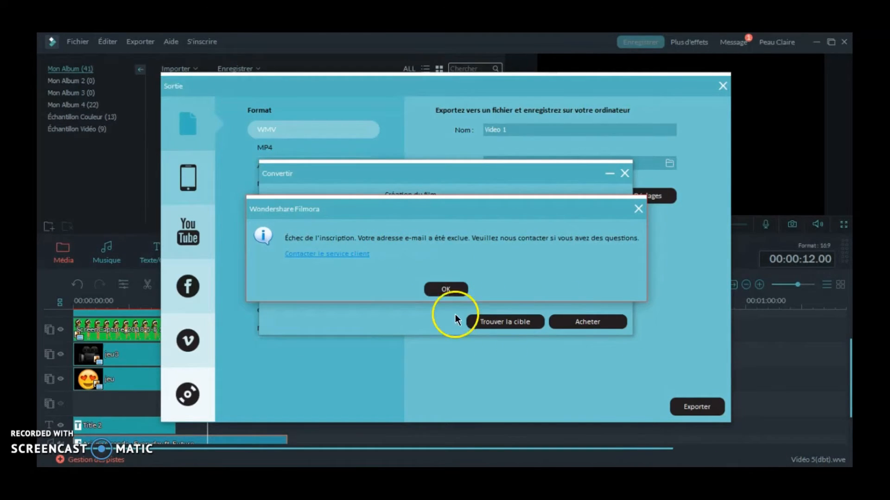
pyautogui.click(444, 290)
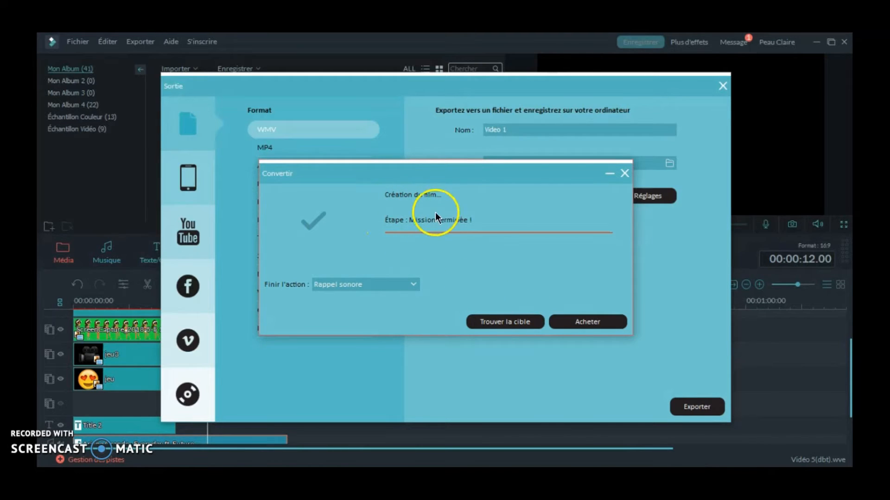
pyautogui.click(624, 173)
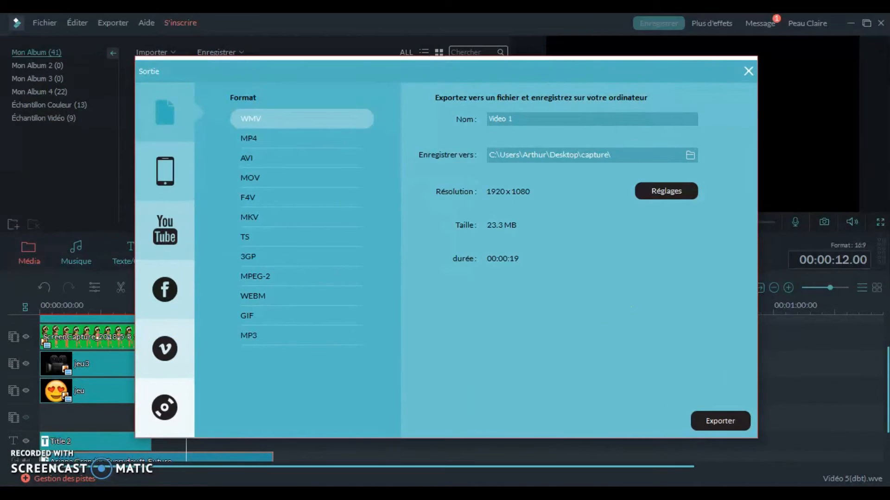
# - Open the exported Video 11 in Films et TV, play it through with the volume lowered, and pause it
pyautogui.click(446, 411)
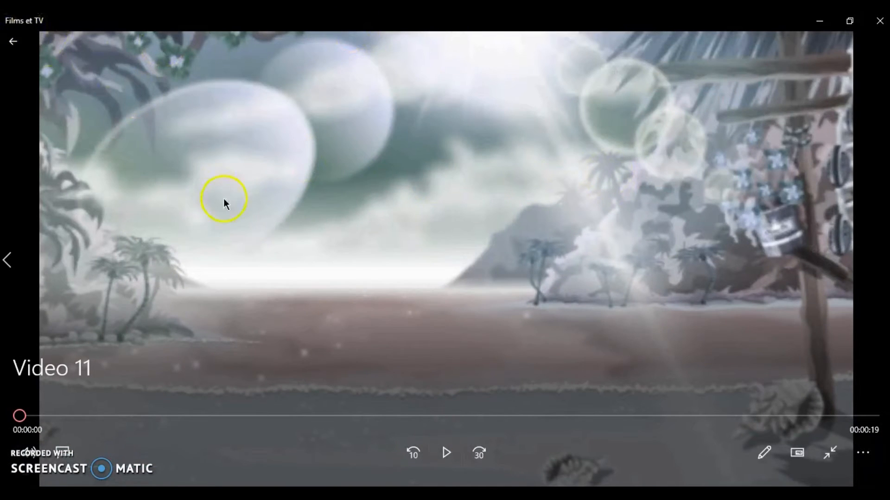
pyautogui.click(442, 452)
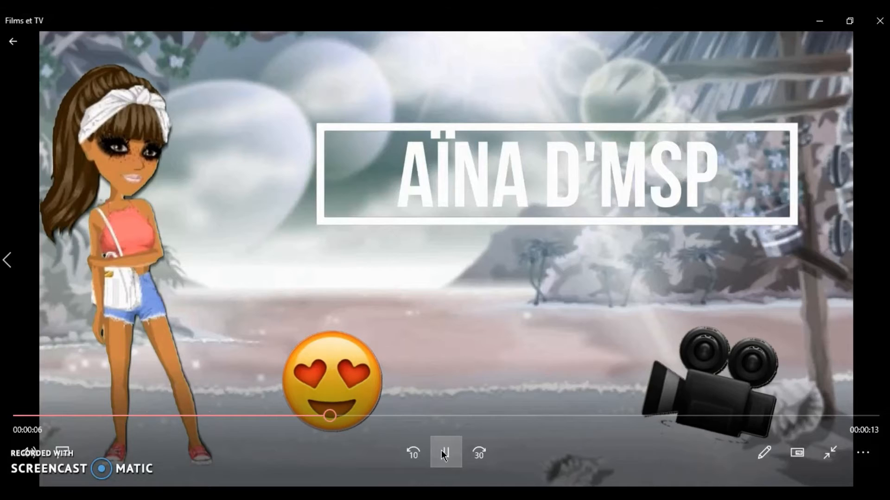
pyautogui.press('XF86AudioLowerVolume')
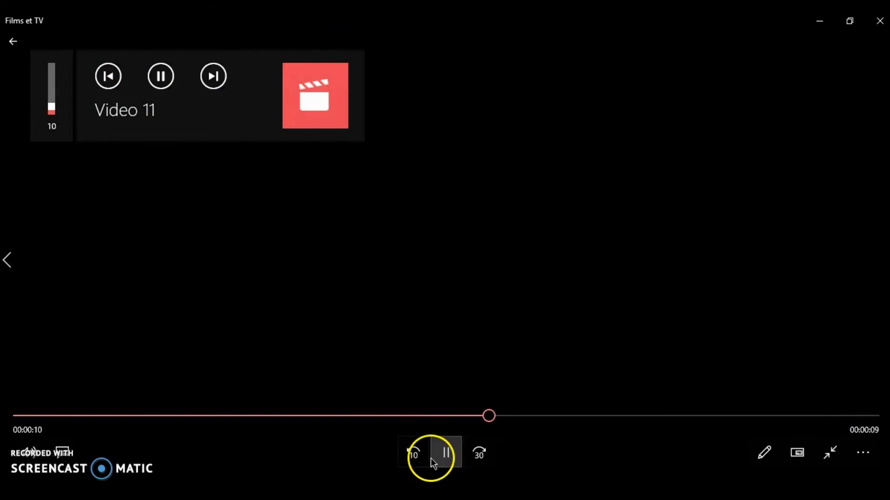
pyautogui.click(447, 451)
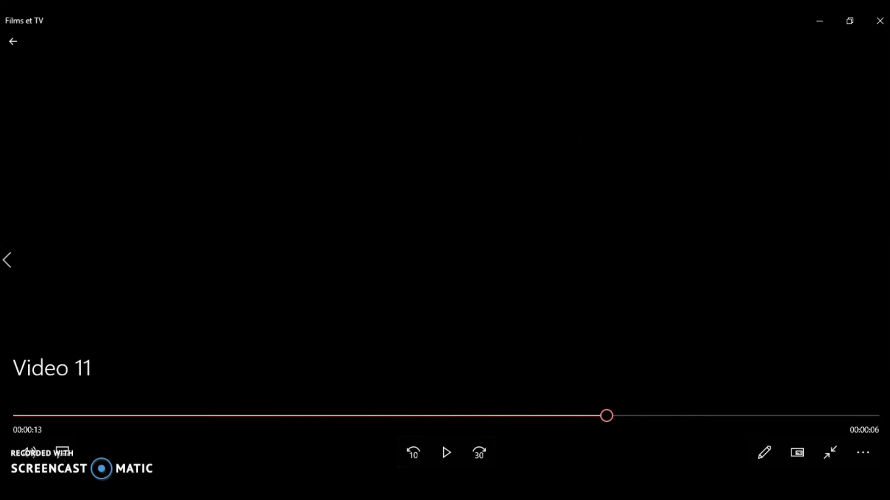
# - Return to Filmora, close the export window and the current project, and start a new 16:9 project in Mode Avancé
pyautogui.click(357, 494)
pyautogui.click(747, 73)
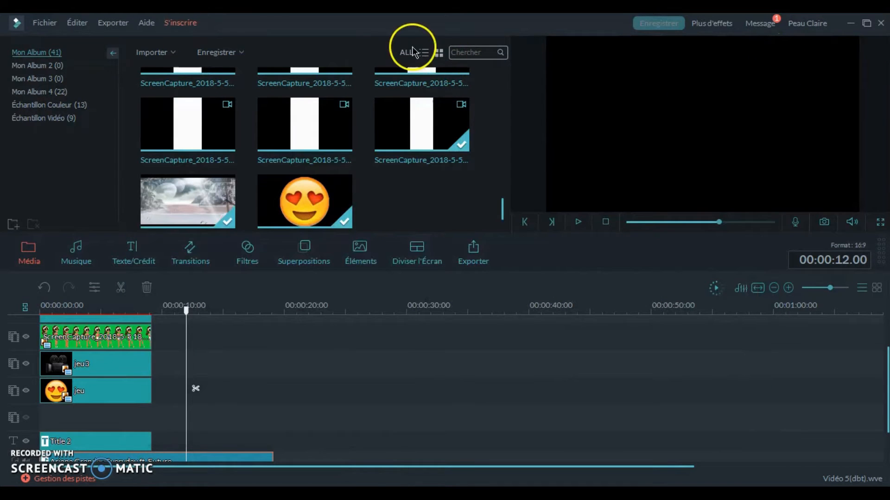
pyautogui.click(883, 23)
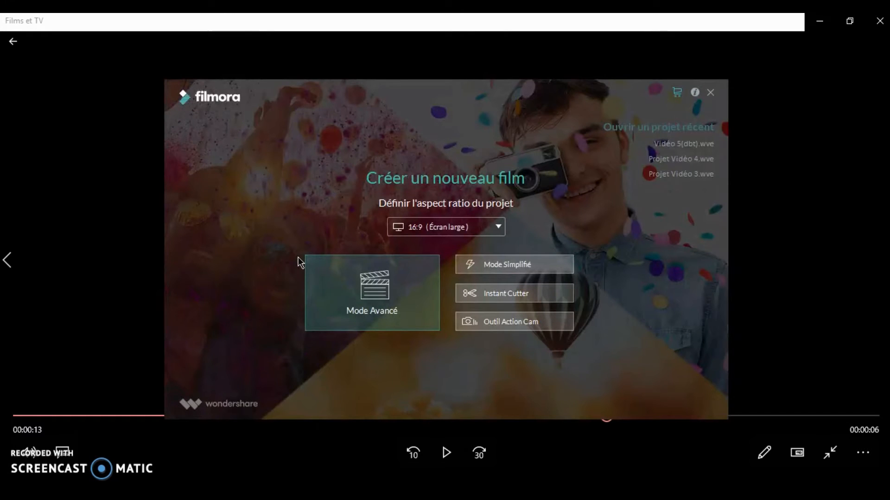
pyautogui.click(347, 281)
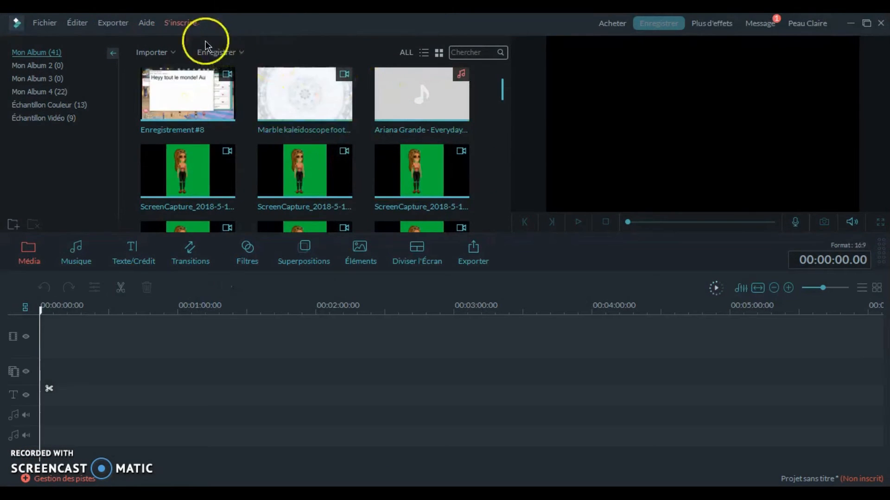
# - Import the exported Video 11 from the capture folder into the media library
pyautogui.click(167, 54)
pyautogui.click(143, 65)
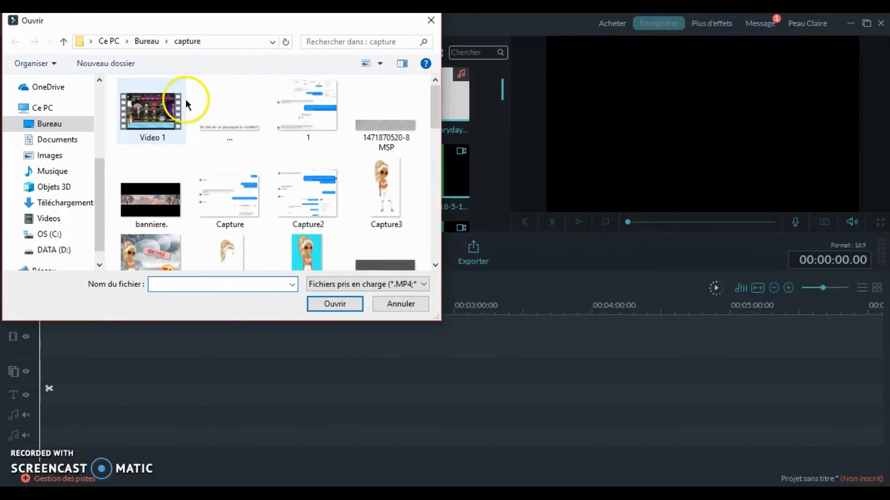
pyautogui.moveTo(434, 109); pyautogui.dragTo(433, 248)
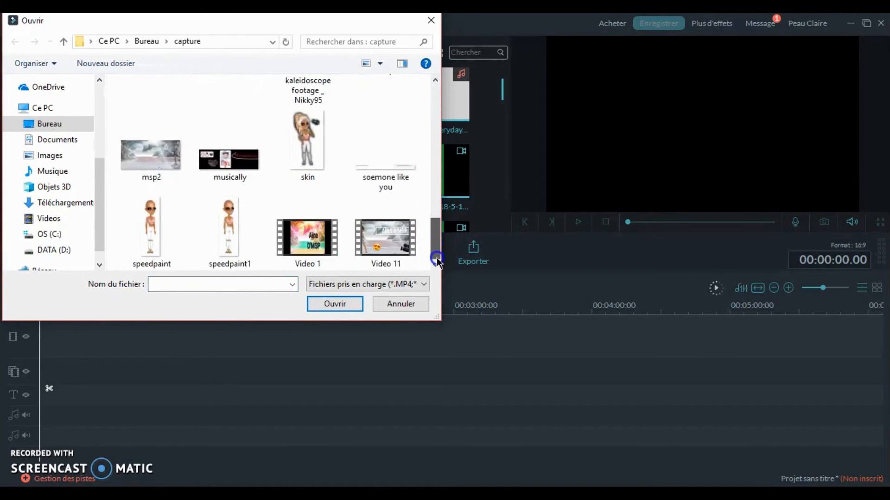
pyautogui.doubleClick(391, 243)
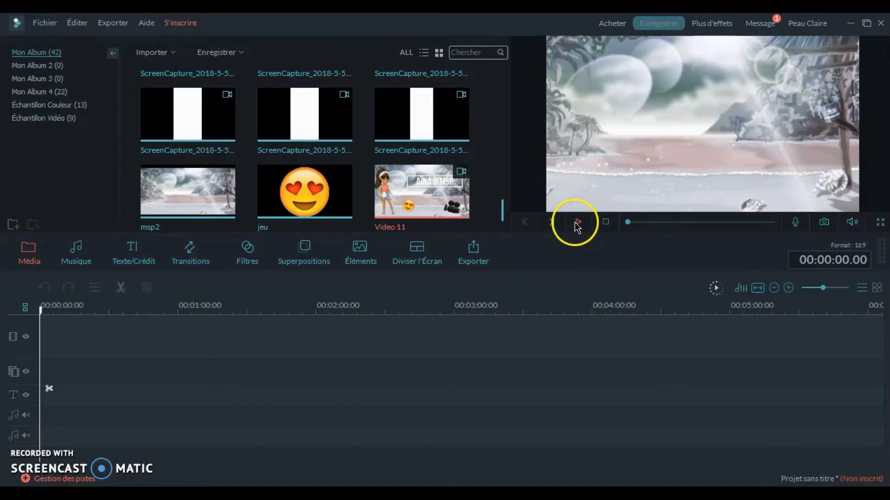
# - Zoom in the timeline scale, preview Video 11, and place it at the start of the first video track
pyautogui.moveTo(822, 288)
pyautogui.mouseDown()
pyautogui.moveTo(852, 290)
pyautogui.moveTo(833, 288)
pyautogui.mouseUp()
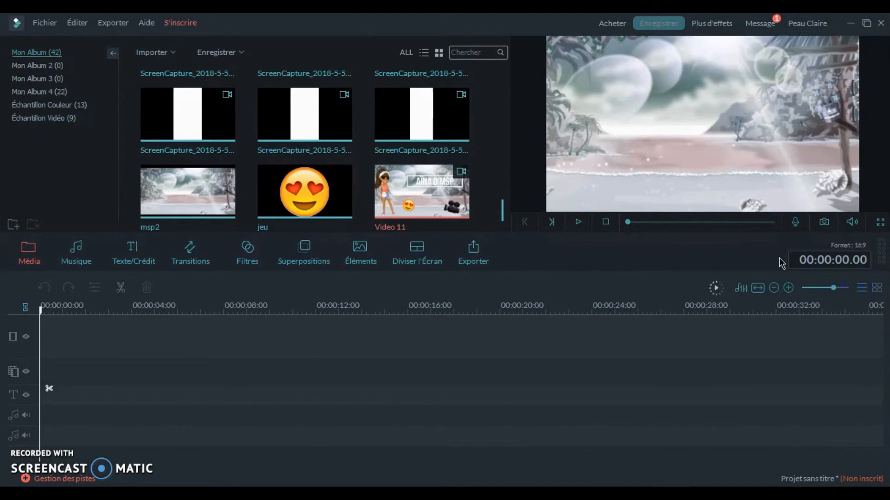
pyautogui.click(577, 226)
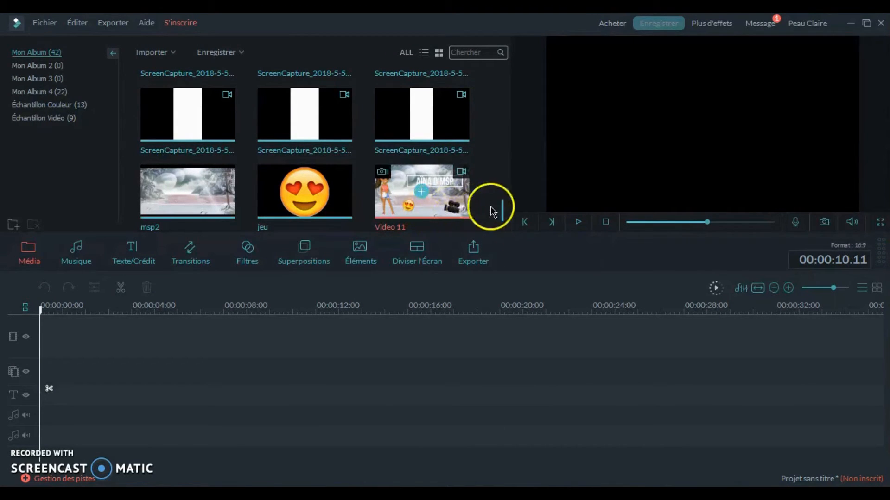
pyautogui.moveTo(440, 201); pyautogui.dragTo(124, 345)
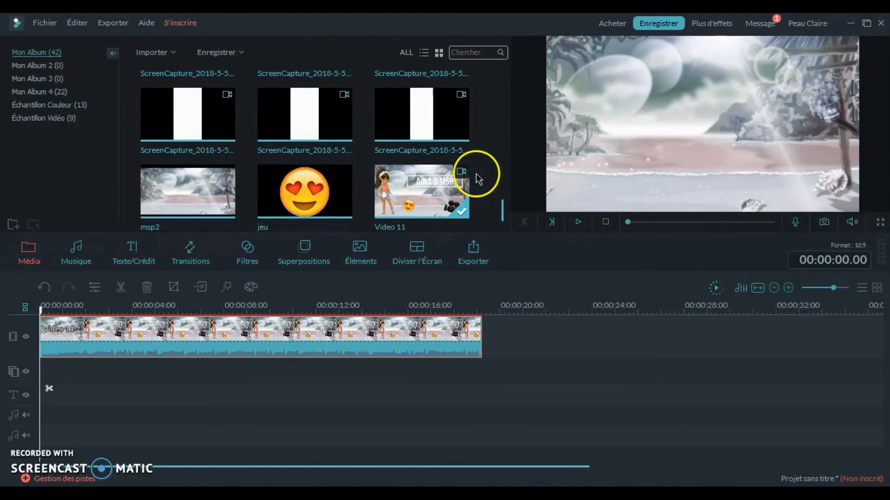
# - Preview the earlier intro clip with the pink beach background from the media library and pause it
pyautogui.moveTo(502, 214); pyautogui.dragTo(502, 146)
pyautogui.doubleClick(304, 128)
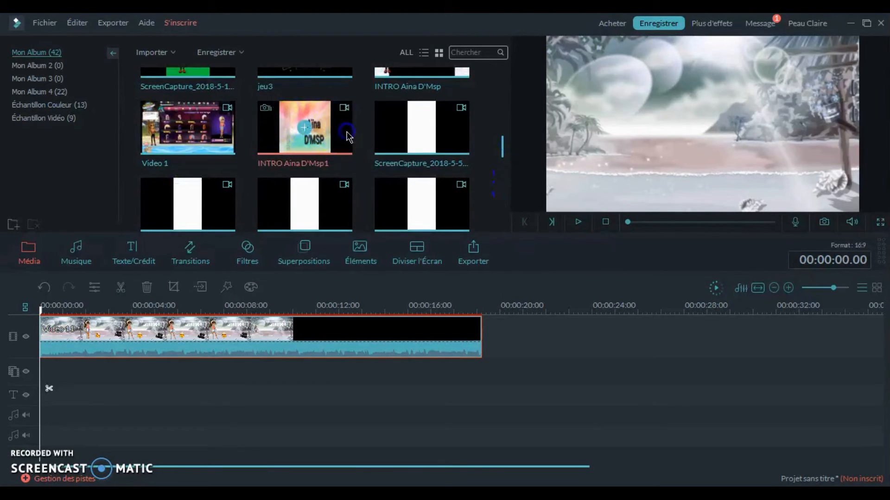
pyautogui.click(579, 221)
pyautogui.click(578, 144)
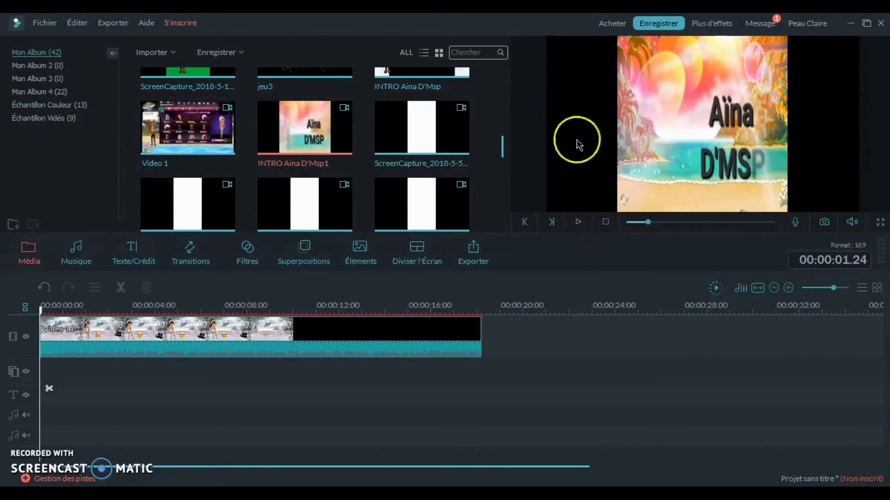
# - Resume the INTRO Aina D'Msp1 preview and pause it at about 6 seconds
pyautogui.click(580, 222)
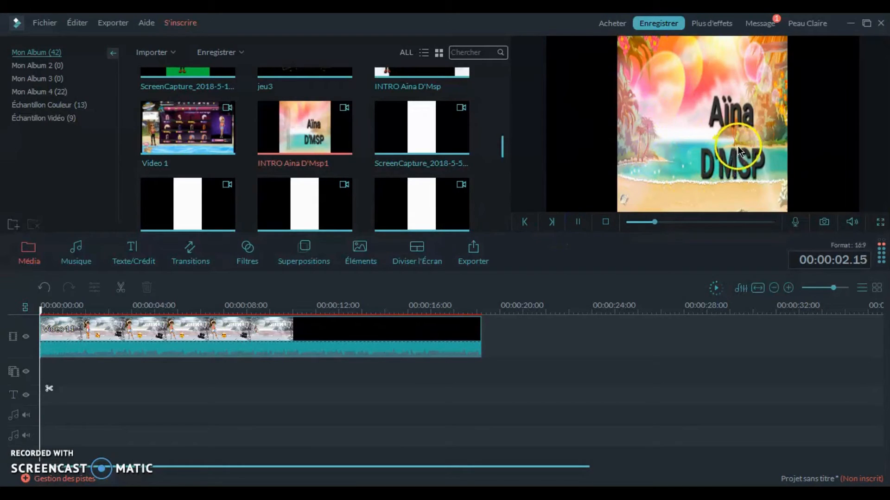
pyautogui.click(659, 74)
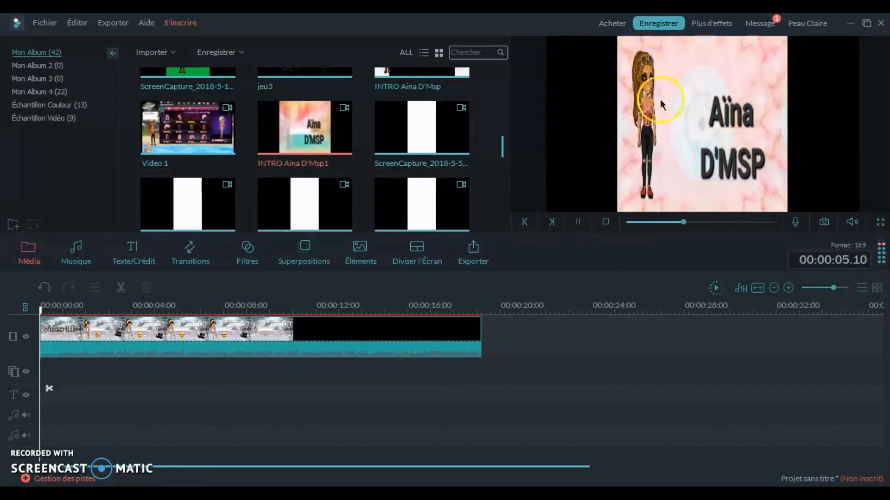
pyautogui.click(578, 222)
pyautogui.click(728, 104)
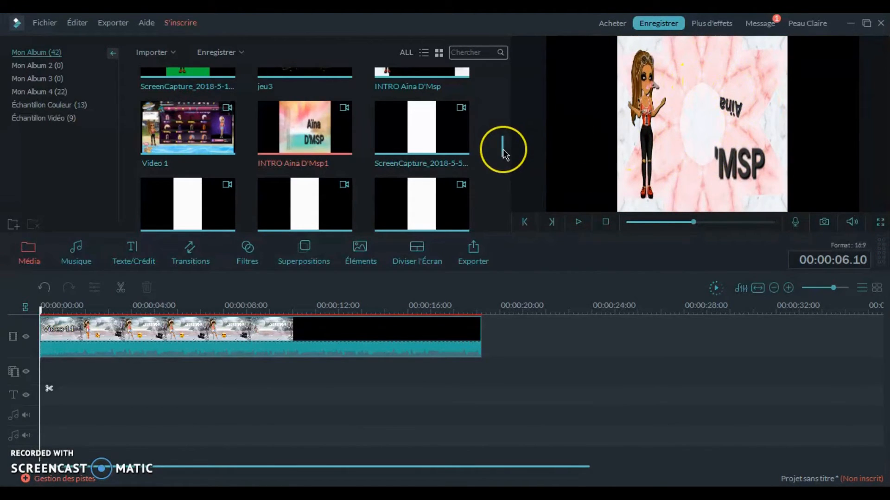
# - Import the Enregistrement #15 recording from the capture folder into the media library
pyautogui.moveTo(505, 154); pyautogui.dragTo(502, 86)
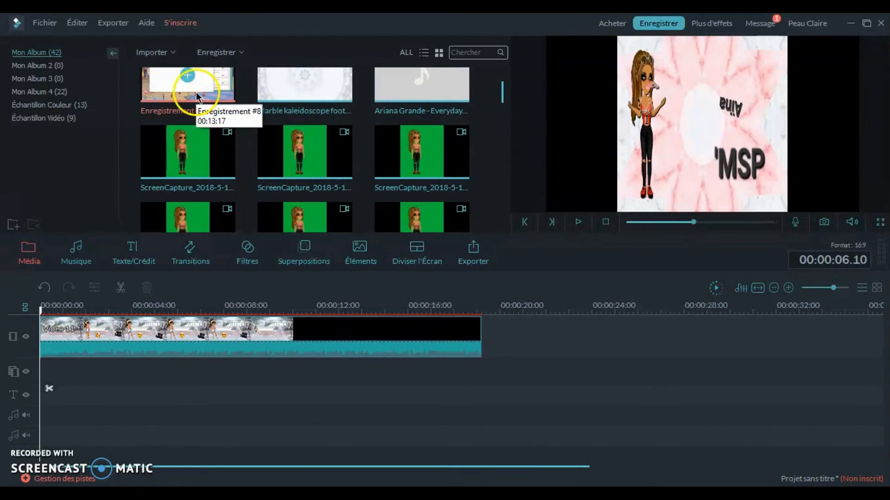
pyautogui.click(173, 55)
pyautogui.click(193, 68)
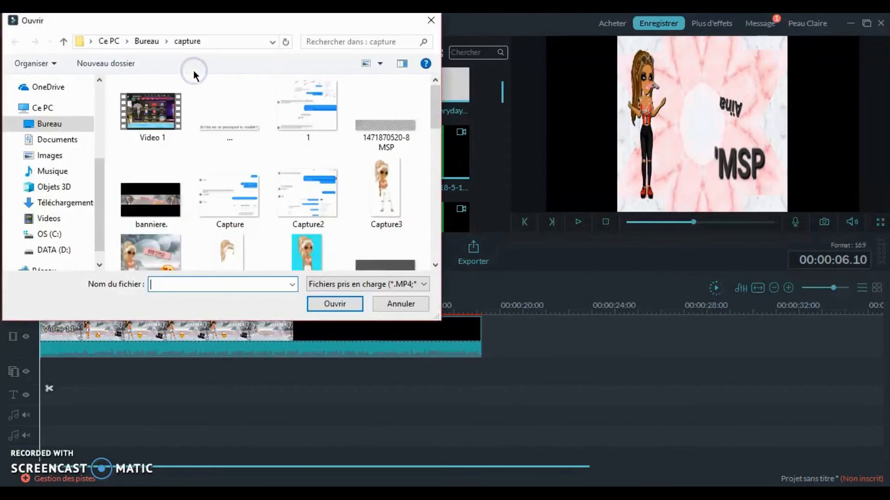
pyautogui.moveTo(436, 119); pyautogui.dragTo(435, 176)
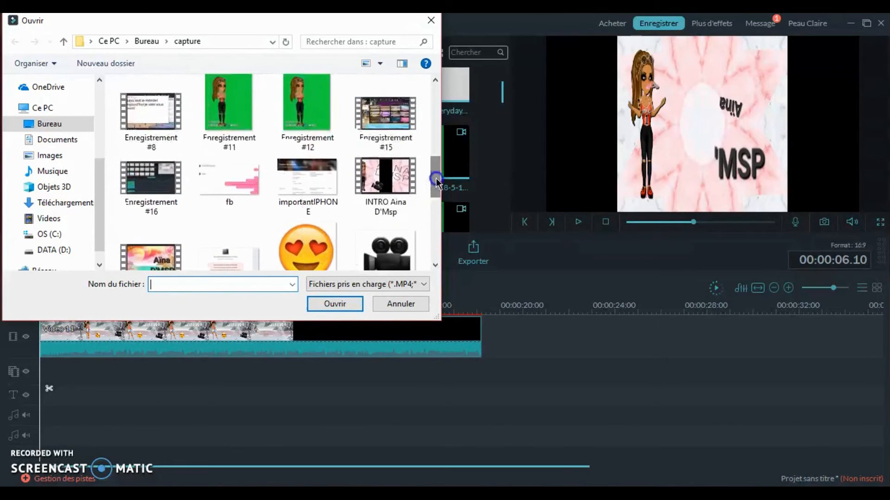
pyautogui.doubleClick(397, 136)
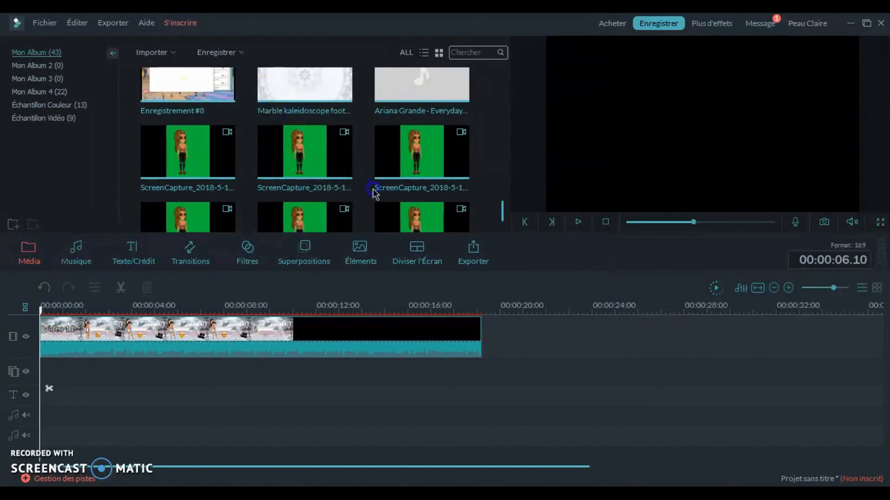
# - Place Enregistrement #15 on the second video track from about 11 seconds, where Video 11's picture ends, and preview the changeover
pyautogui.moveTo(232, 201); pyautogui.dragTo(85, 375)
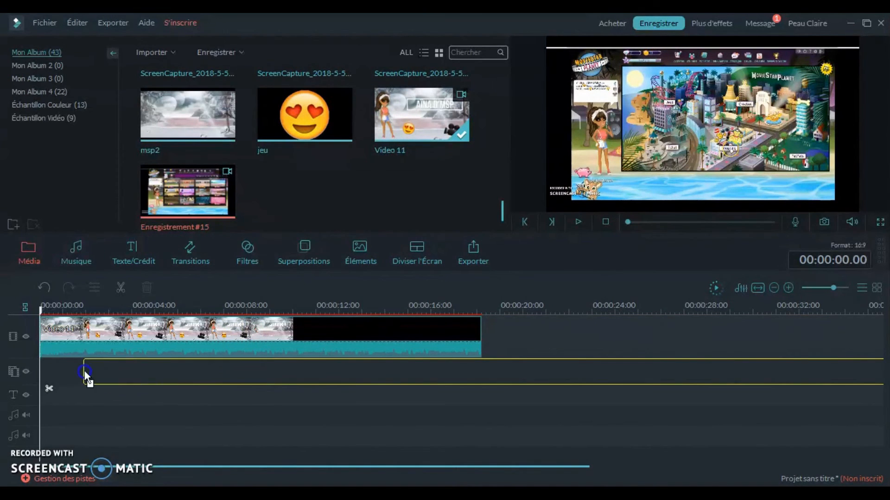
pyautogui.moveTo(295, 366); pyautogui.dragTo(296, 366)
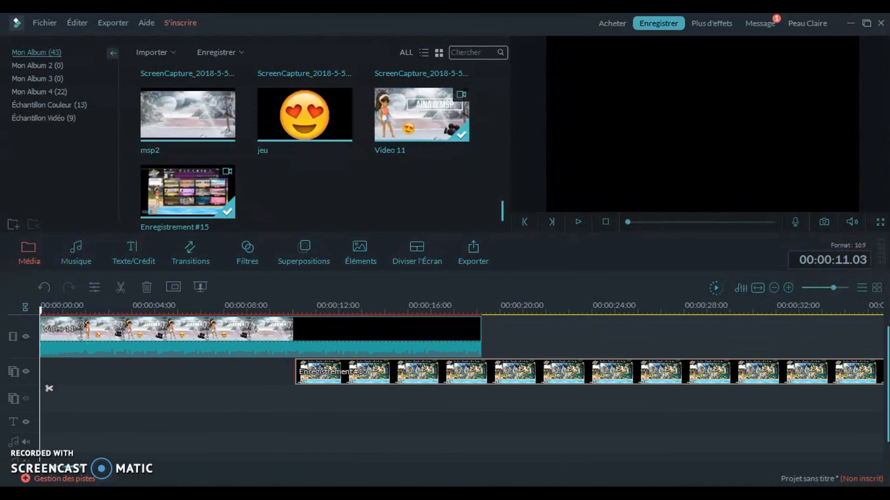
pyautogui.click(298, 312)
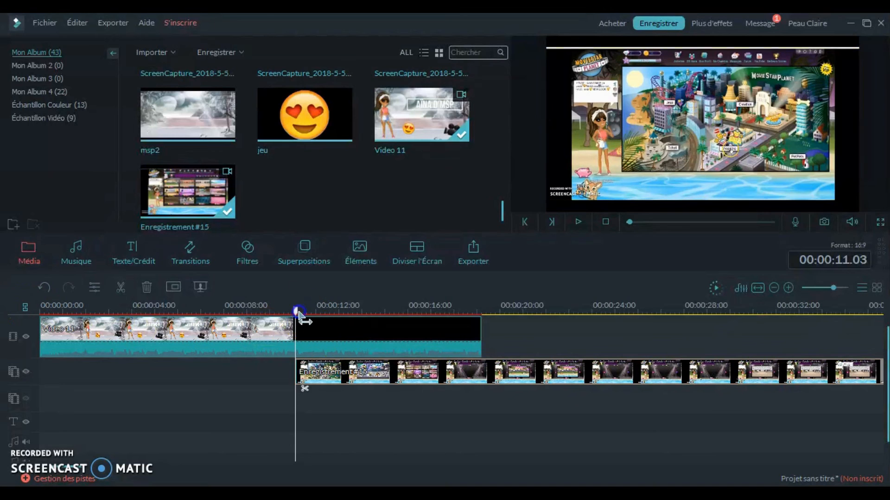
pyautogui.moveTo(325, 311); pyautogui.dragTo(235, 310)
pyautogui.click(576, 223)
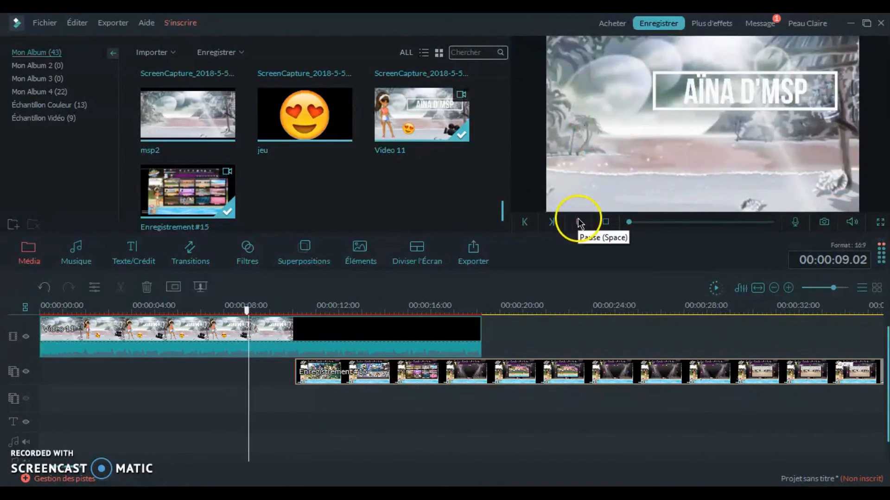
# - Shift Enregistrement #15 earlier to about 10 seconds, trim Video 11's black tail to about 11 seconds, and replay the overlap
pyautogui.moveTo(506, 372); pyautogui.dragTo(476, 372)
pyautogui.moveTo(443, 313); pyautogui.dragTo(298, 312)
pyautogui.click(442, 330)
pyautogui.click(272, 308)
pyautogui.click(579, 222)
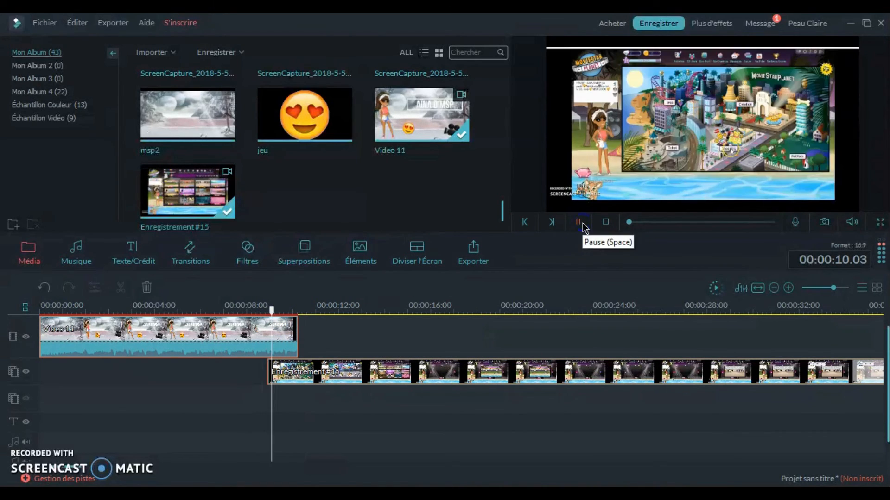
# - Move Enregistrement #15 slightly earlier to start at about 9 seconds, replaying the changeover from Video 11 to check the timing
pyautogui.click(448, 371)
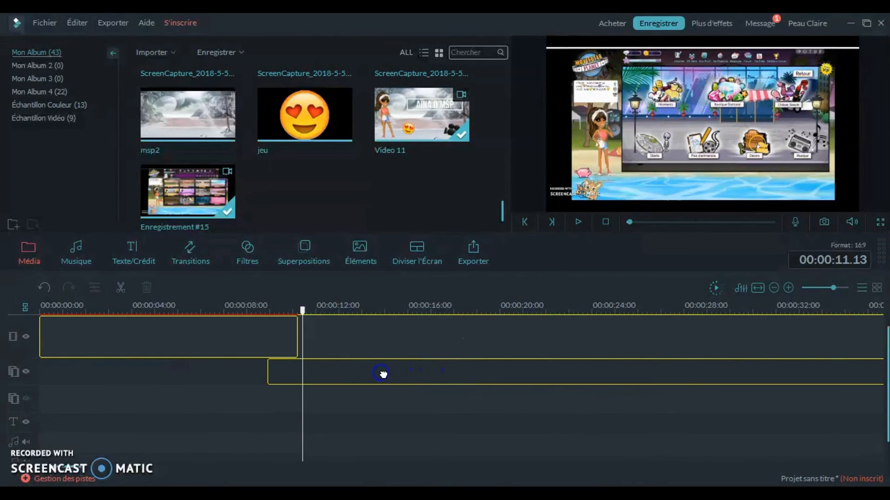
pyautogui.moveTo(383, 375); pyautogui.dragTo(382, 373)
pyautogui.moveTo(298, 366)
pyautogui.mouseDown()
pyautogui.moveTo(282, 372)
pyautogui.moveTo(291, 370)
pyautogui.mouseUp()
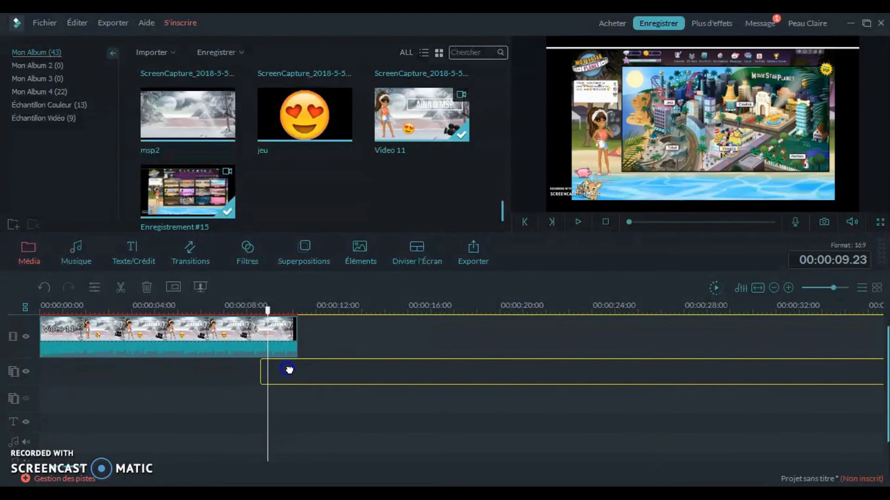
pyautogui.moveTo(268, 310); pyautogui.dragTo(247, 310)
pyautogui.click(578, 221)
pyautogui.click(578, 221)
pyautogui.moveTo(372, 369); pyautogui.dragTo(365, 372)
pyautogui.moveTo(258, 310); pyautogui.dragTo(245, 310)
pyautogui.click(571, 225)
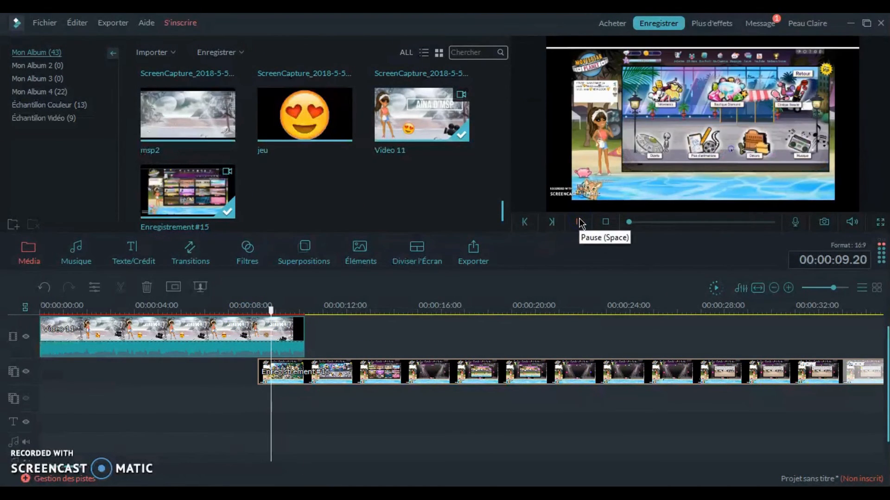
# - Enlarge and reposition Enregistrement #15 in the preview so it covers more of the frame, and replay the changeover
pyautogui.moveTo(545, 200)
pyautogui.mouseDown()
pyautogui.moveTo(533, 211)
pyautogui.moveTo(532, 201)
pyautogui.mouseUp()
pyautogui.moveTo(706, 155); pyautogui.dragTo(691, 165)
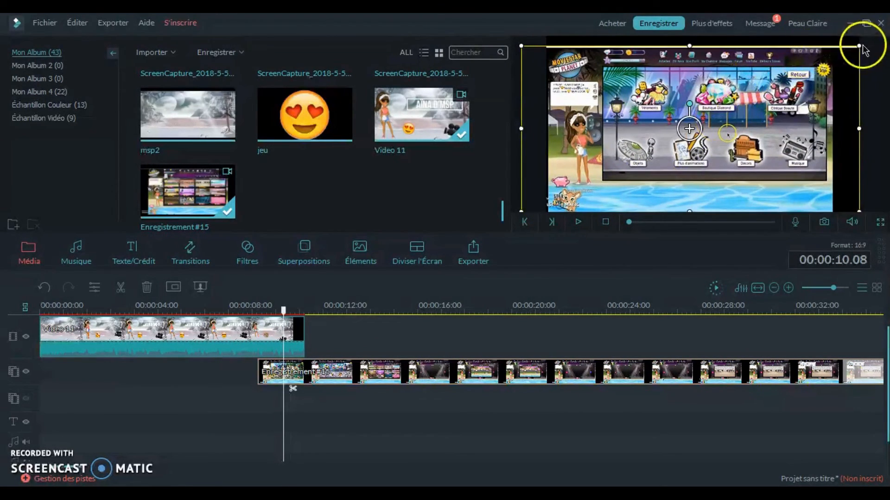
pyautogui.moveTo(861, 46); pyautogui.dragTo(862, 41)
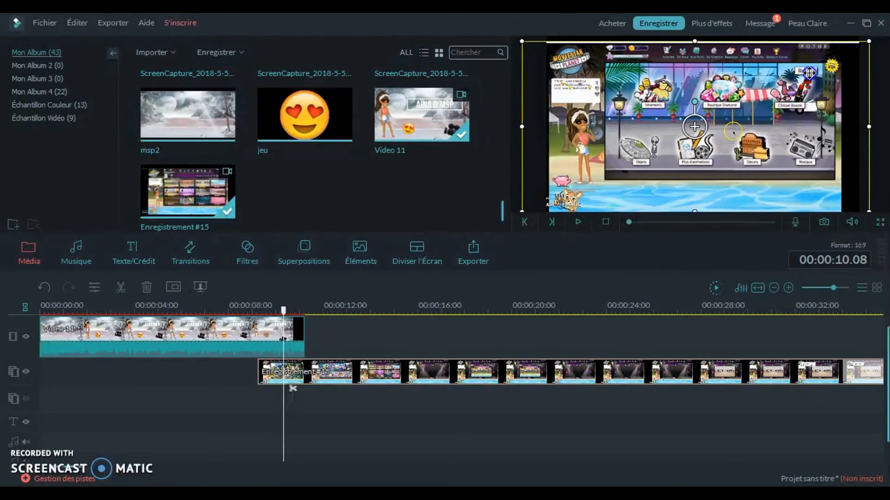
pyautogui.moveTo(657, 182); pyautogui.dragTo(657, 177)
pyautogui.moveTo(521, 207); pyautogui.dragTo(510, 213)
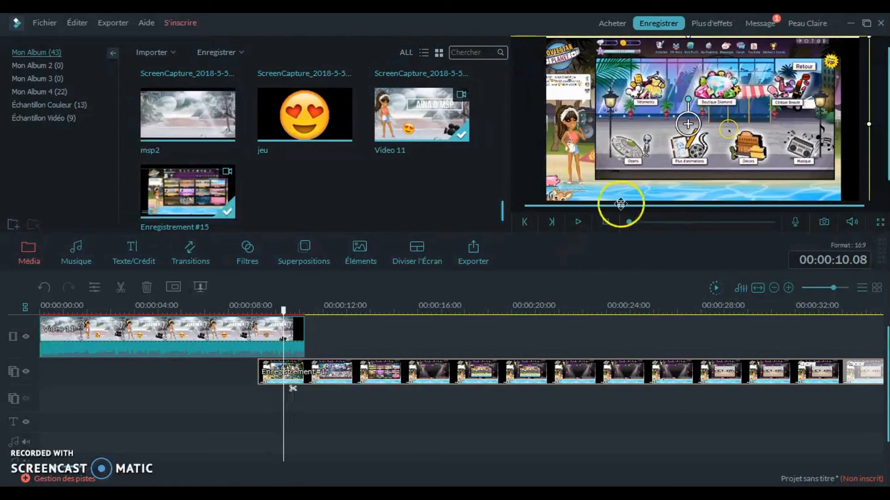
pyautogui.moveTo(283, 315); pyautogui.dragTo(257, 315)
pyautogui.click(578, 222)
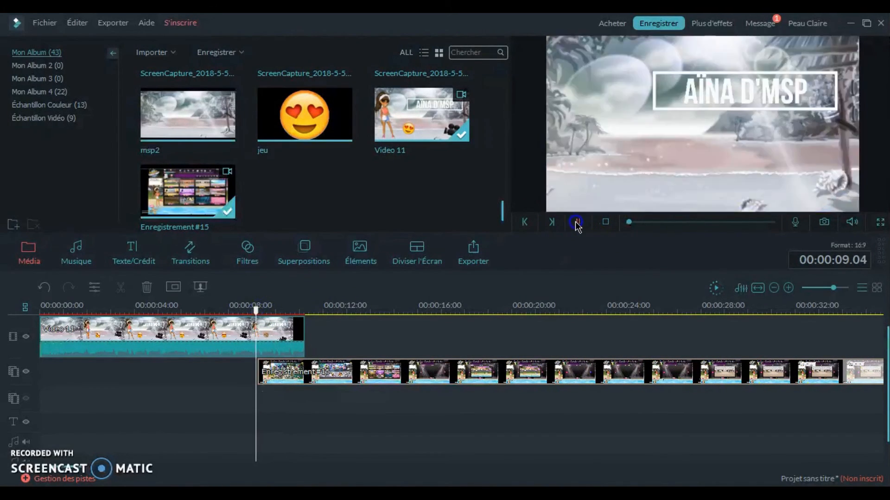
pyautogui.click(294, 329)
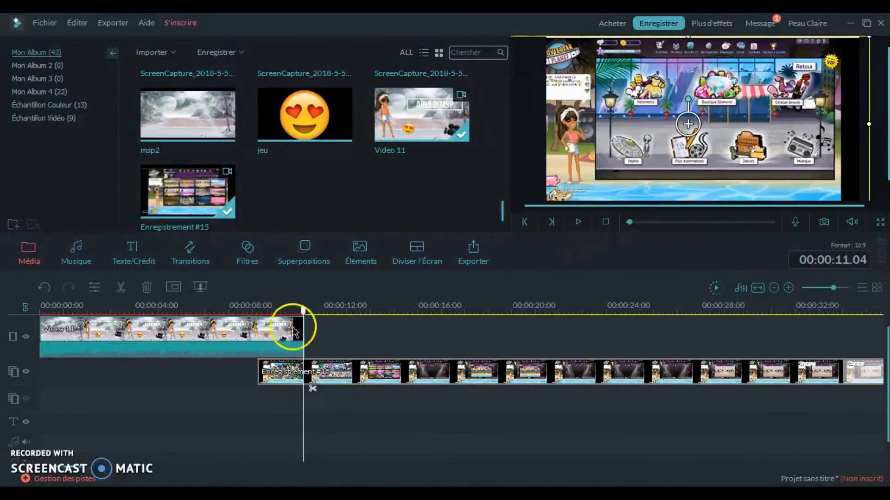
pyautogui.rightClick(291, 333)
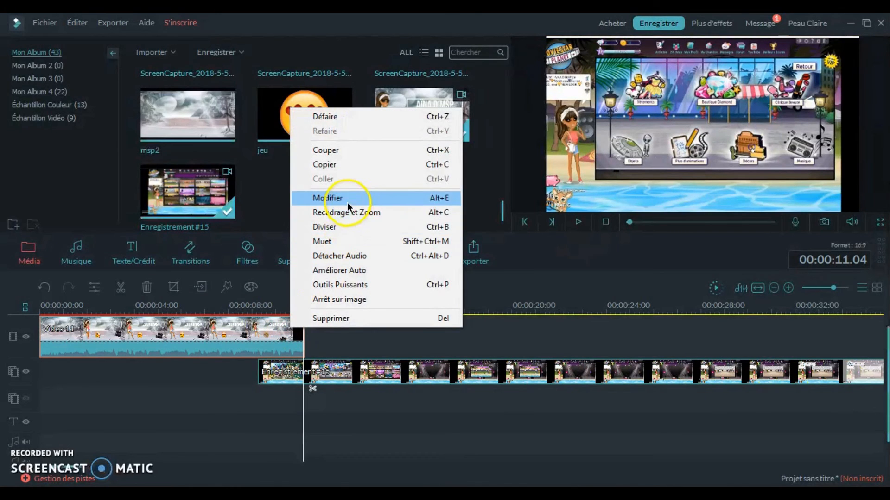
pyautogui.click(324, 198)
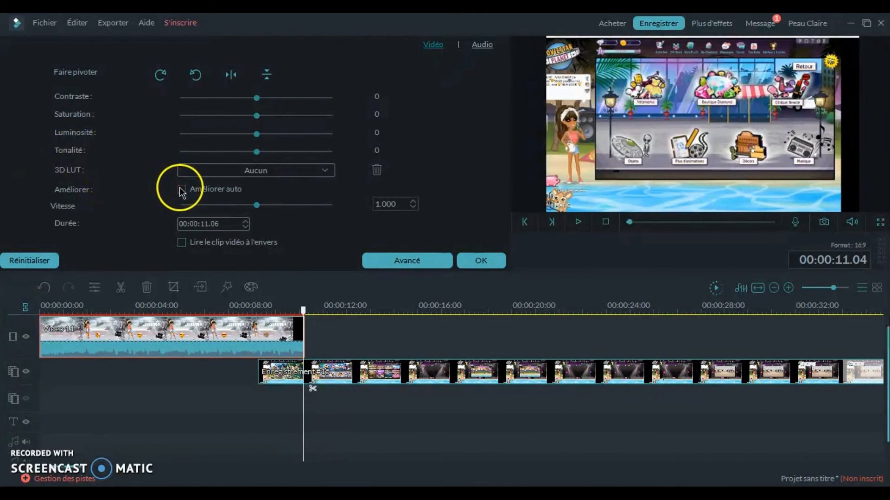
pyautogui.click(396, 261)
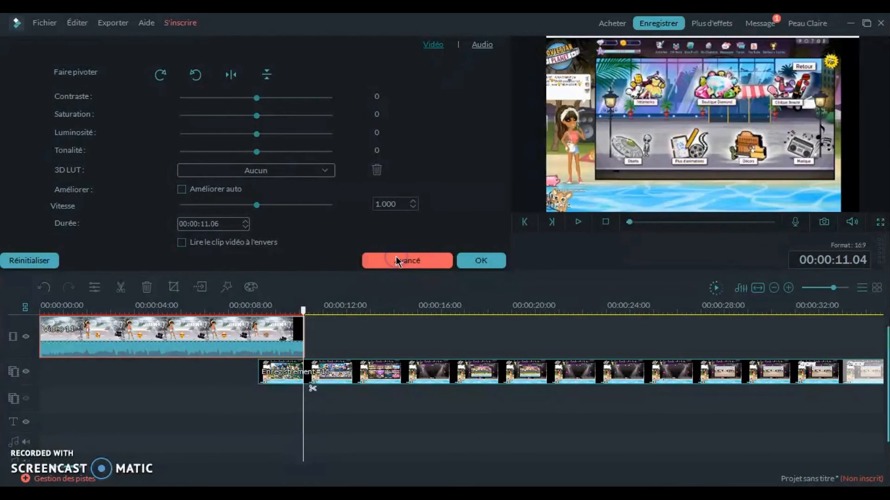
pyautogui.click(737, 446)
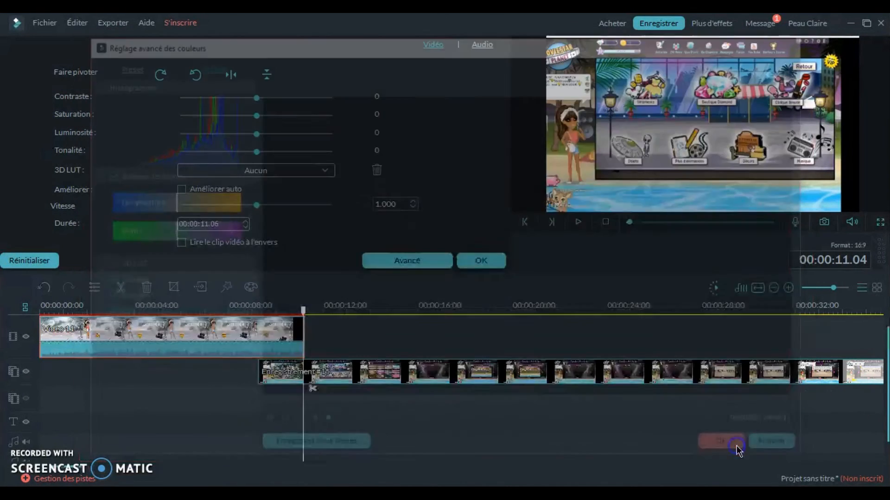
pyautogui.click(472, 259)
# - Set Video 11's audio fade-out to 3.44 s and fade-in to about 0.28 s, checking the sound in playback
pyautogui.rightClick(275, 348)
pyautogui.click(330, 205)
pyautogui.click(481, 45)
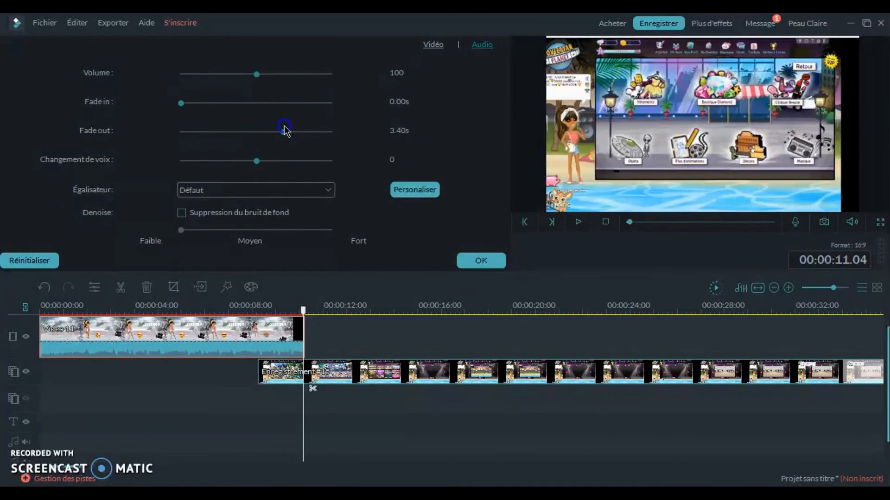
pyautogui.moveTo(302, 308); pyautogui.dragTo(260, 308)
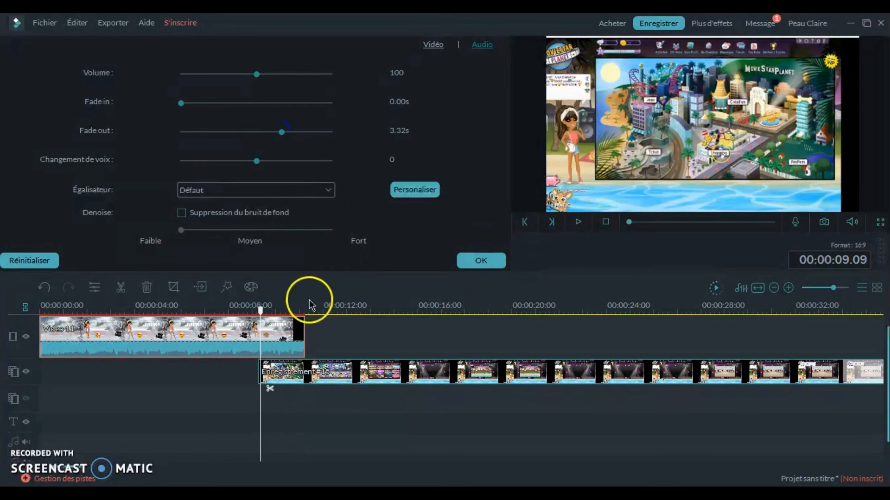
pyautogui.click(579, 223)
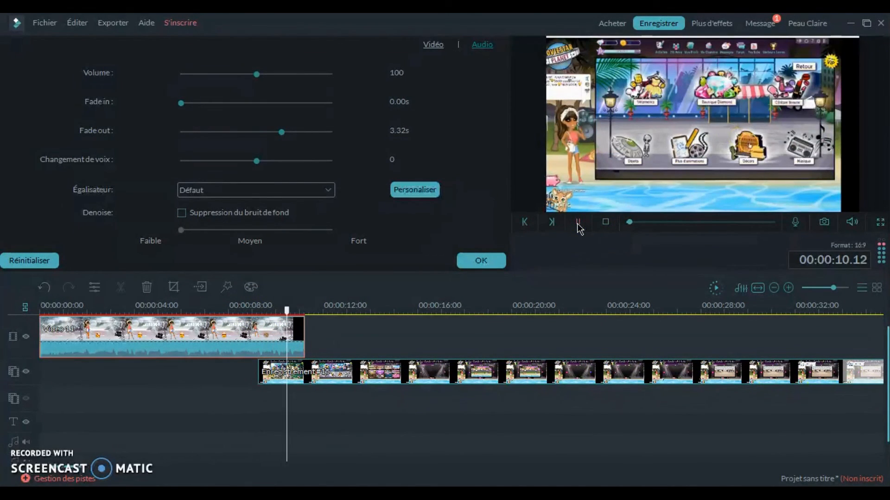
pyautogui.moveTo(279, 133); pyautogui.dragTo(284, 133)
pyautogui.moveTo(182, 106); pyautogui.dragTo(186, 107)
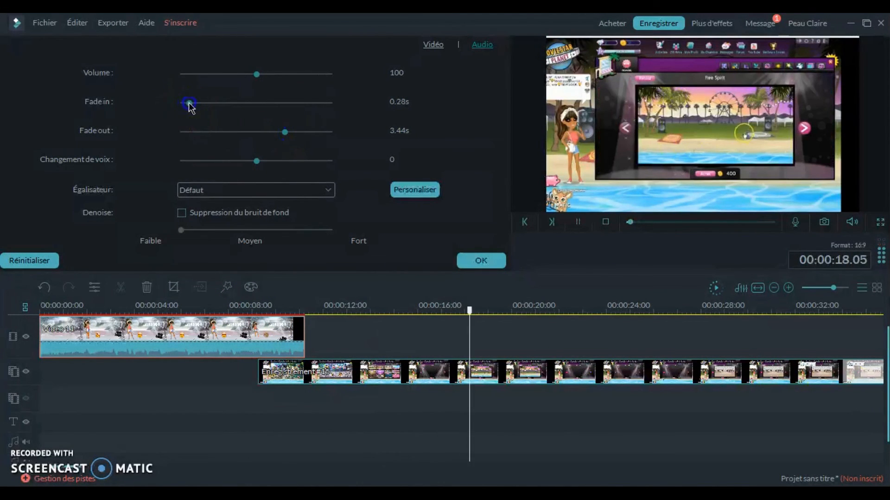
pyautogui.click(477, 262)
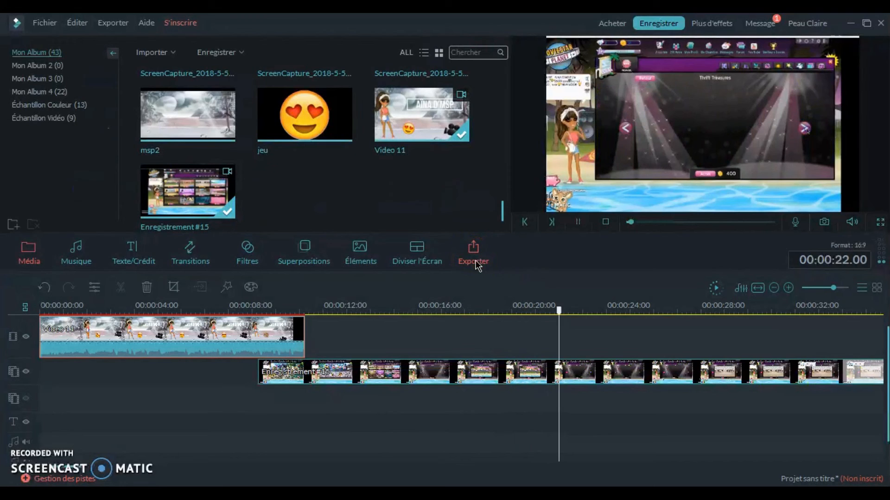
pyautogui.rightClick(554, 373)
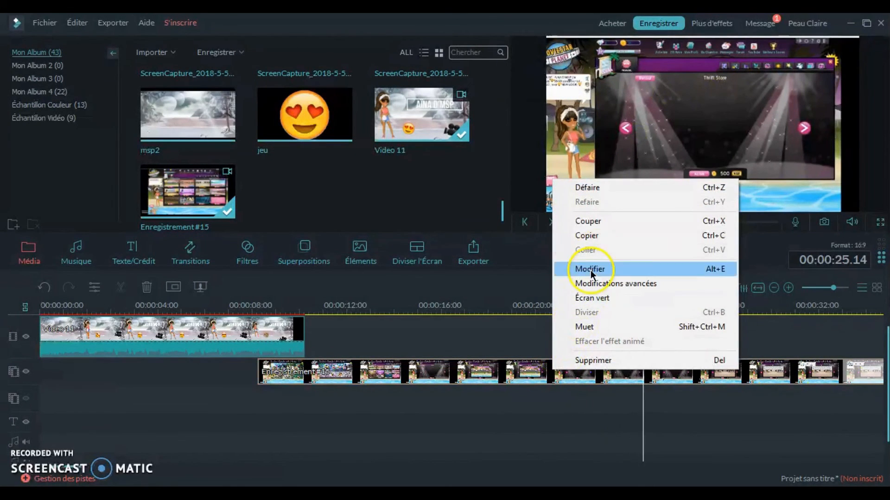
pyautogui.click(528, 412)
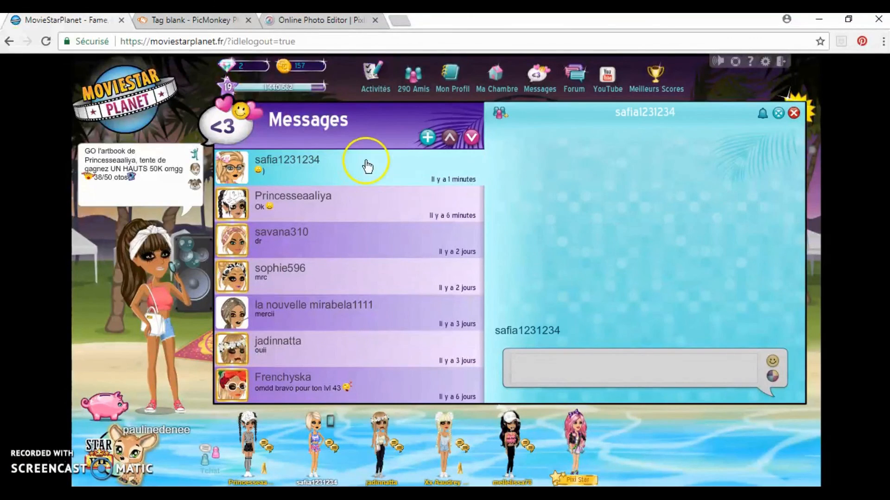
# - Open YouTube from the bookmarks in a new browser tab
pyautogui.click(399, 21)
pyautogui.click(222, 65)
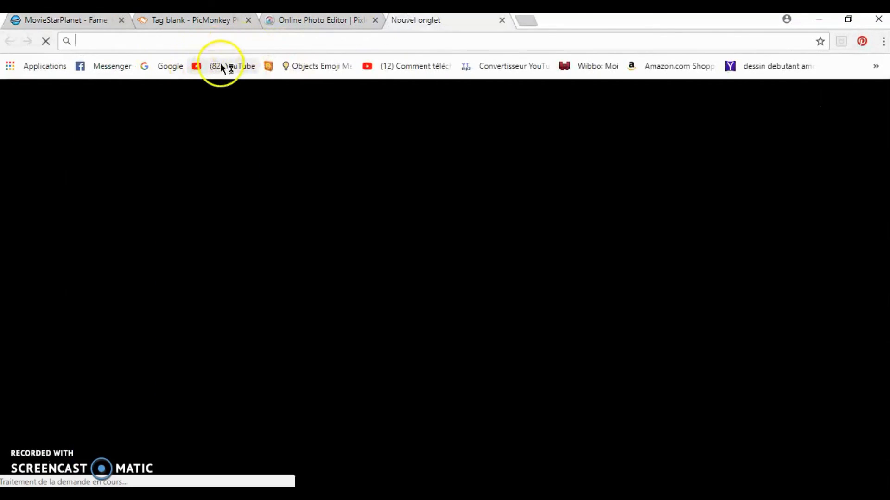
# - Send ":*" in the open MovieStarPlanet conversation, close the messages, and return to the YouTube page
pyautogui.click(79, 21)
pyautogui.click(628, 362)
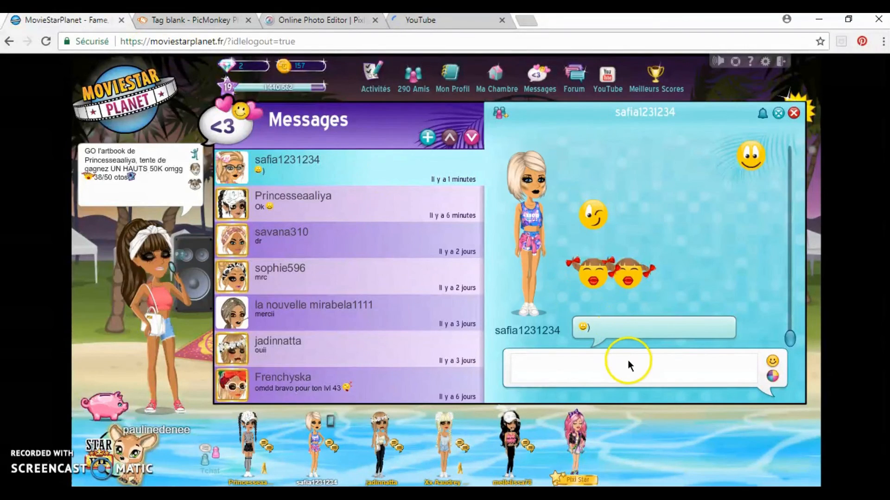
pyautogui.write(':*')
pyautogui.press('Return')
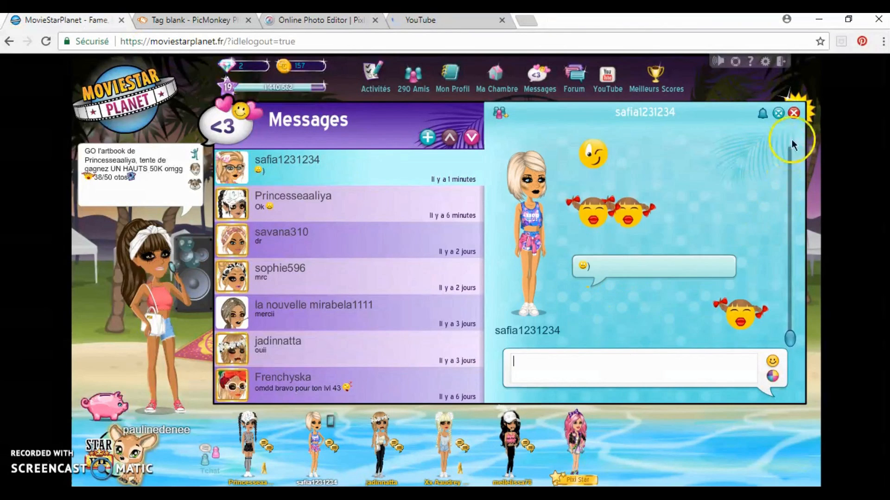
pyautogui.click(793, 113)
pyautogui.click(445, 21)
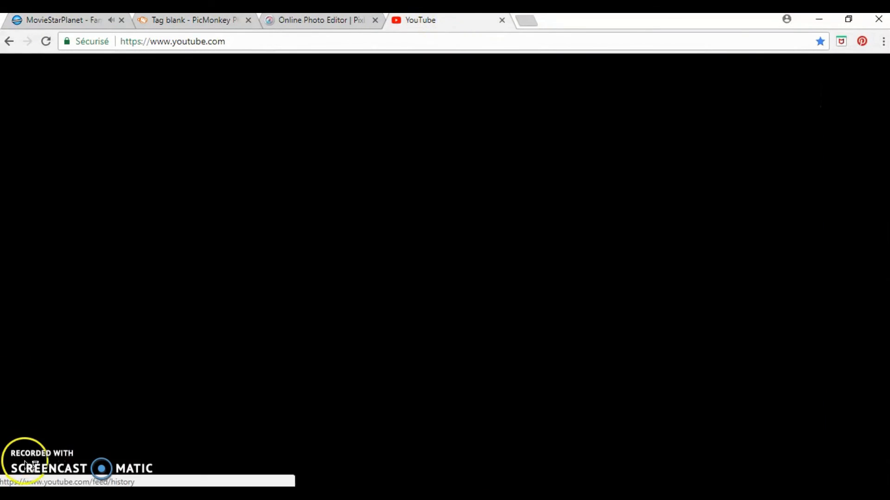